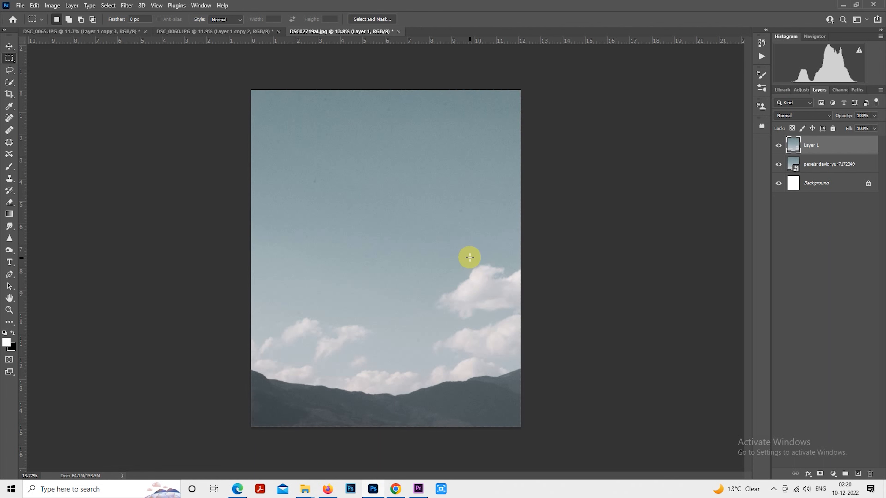
Step: Scale the sky-and-mountain image on Layer 1 up to about 102% with Free Transform
right_click(475, 264)
left_click(513, 342)
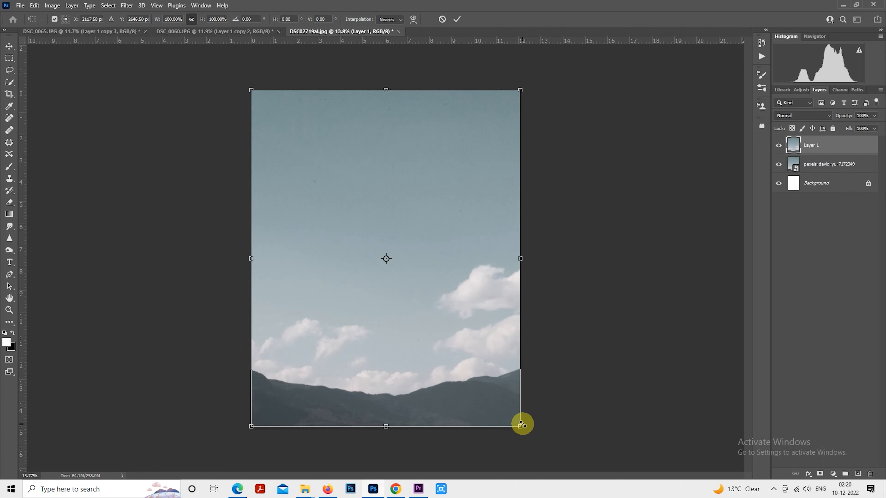
left_click_drag(522, 422, 526, 425)
key("Return")
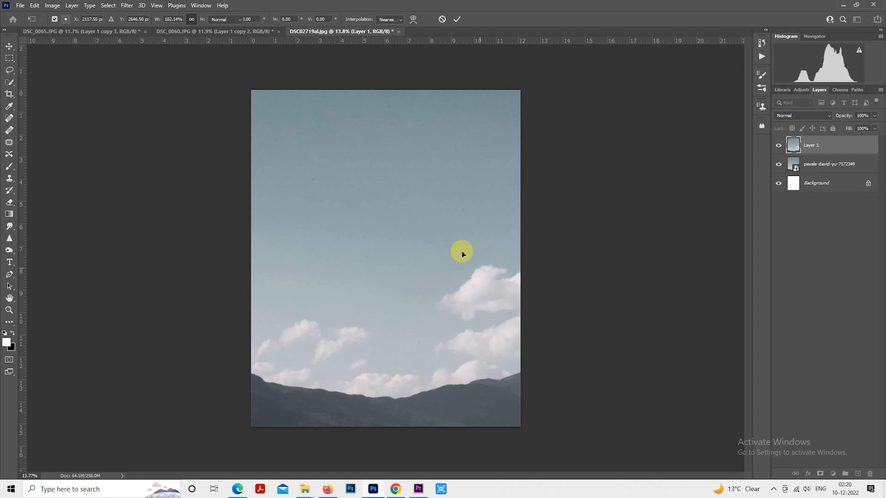
Step: Apply a Gaussian Blur with a radius of 27.7 pixels to the sky-and-mountain Layer 1
left_click(128, 5)
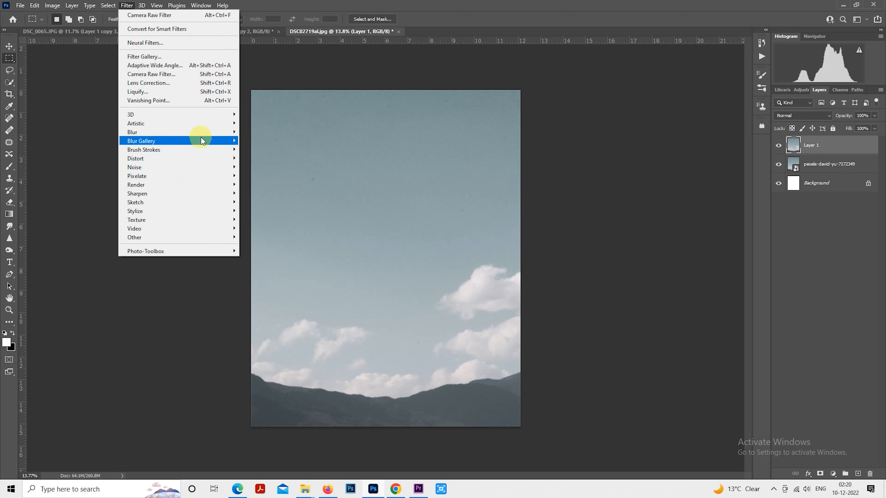
mouse_move(200, 133)
left_click(279, 165)
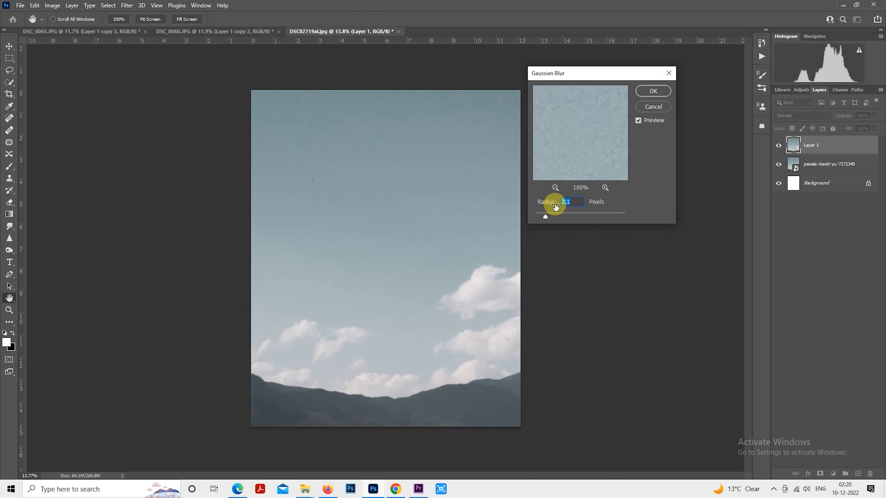
left_click_drag(580, 216, 577, 212)
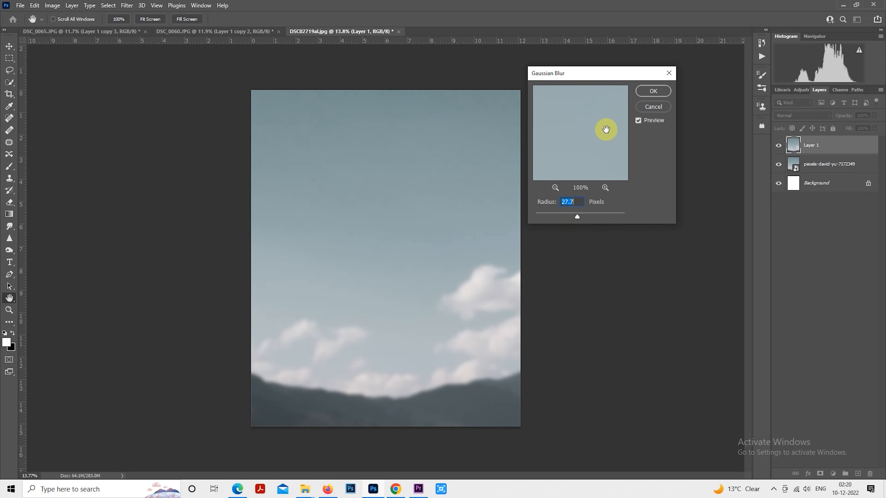
left_click(650, 92)
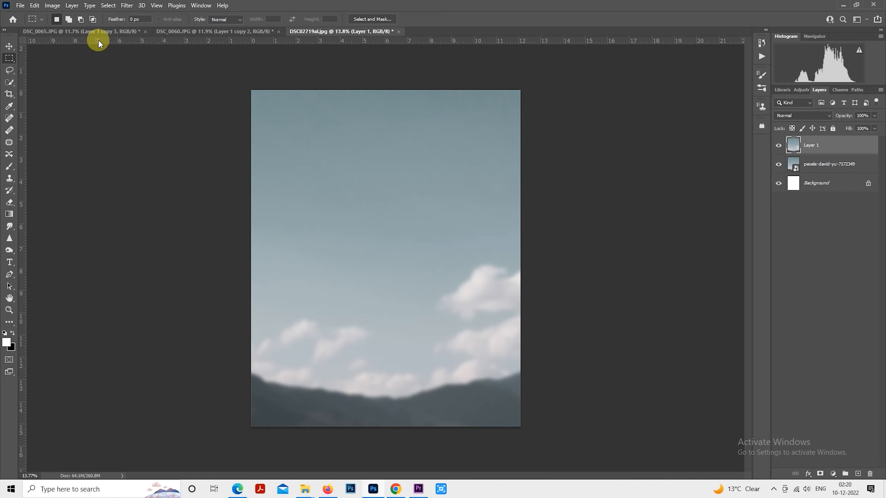
Step: Bring the couple cutout from DSC_0065.JPG into DSC02719al.jpg, scale it to about 50% and place it at the canvas's bottom centre
left_click(99, 32)
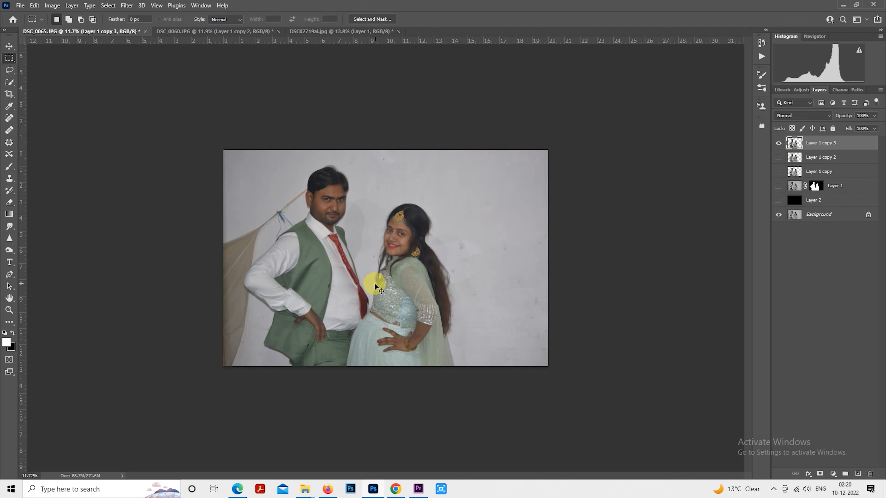
left_click_drag(292, 39, 446, 279)
right_click(427, 236)
left_click(467, 316)
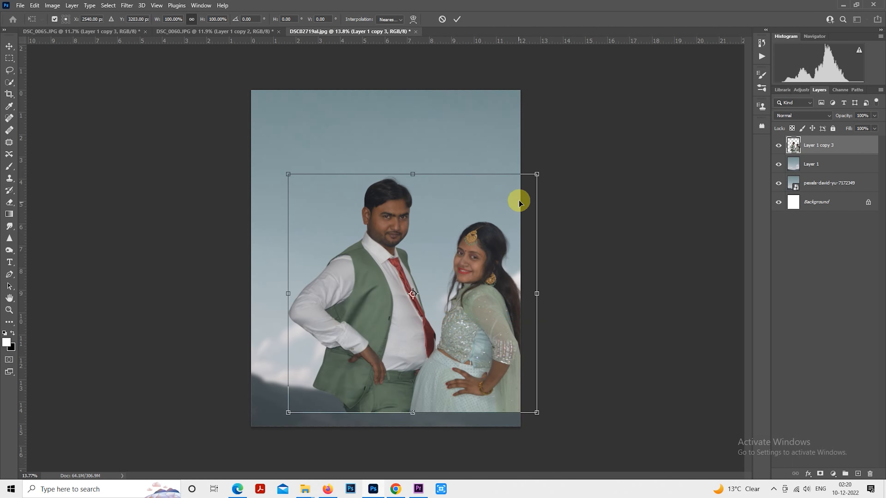
left_click_drag(540, 174, 409, 334)
left_click_drag(449, 291, 406, 329)
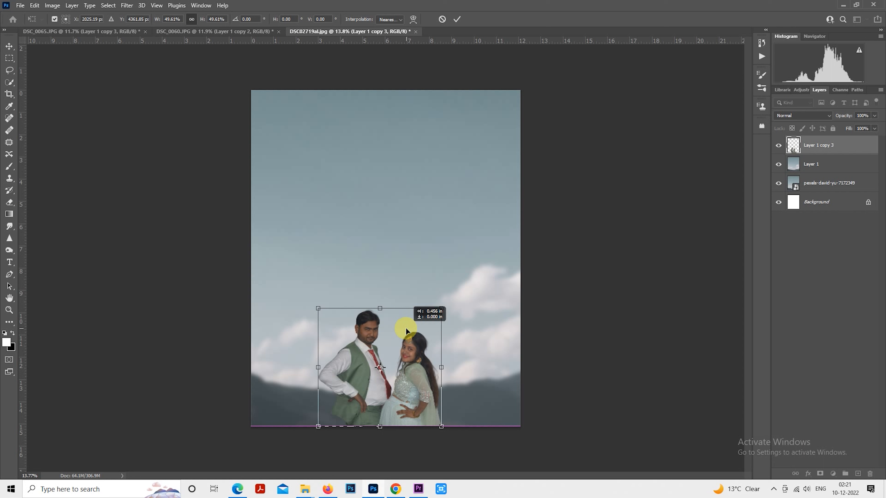
left_click_drag(405, 329, 404, 328)
key("Return")
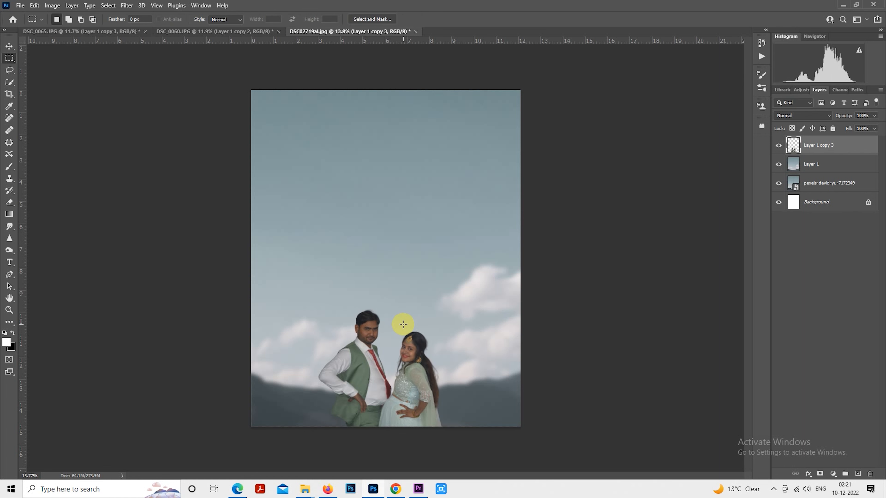
Step: Bring the kneeling-man couple cutout from DSC_0060.JPG into DSC02719al.jpg, directly above the blurred Layer 1
left_click(829, 161)
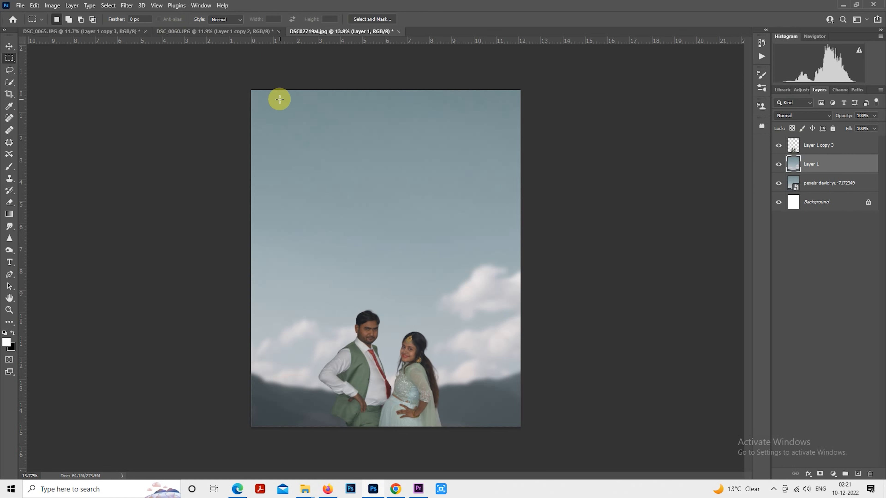
left_click(257, 31)
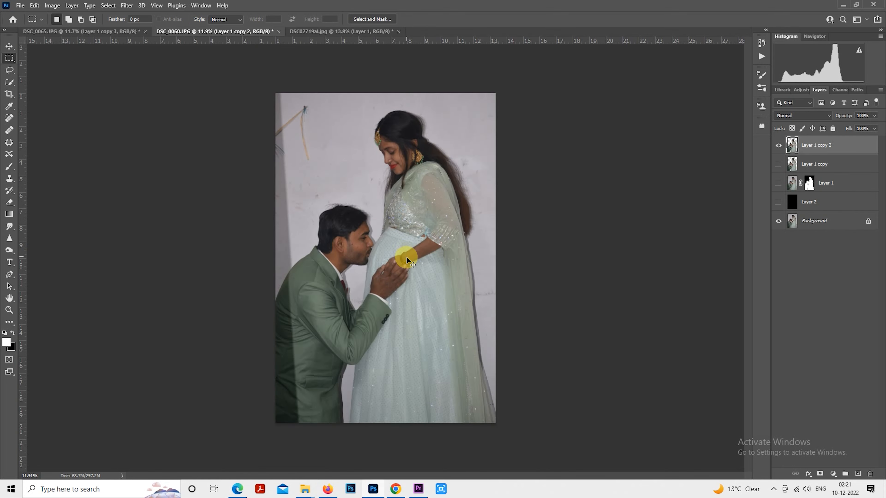
mouse_move(407, 258)
left_mouse_down()
mouse_move(332, 89)
mouse_move(348, 27)
mouse_move(394, 294)
mouse_move(405, 276)
left_mouse_up()
key("ctrl+minus")
Step: Scale the kneeling-man couple to about 88% and position it centred on the canvas behind the small couple
right_click(406, 233)
left_click(463, 334)
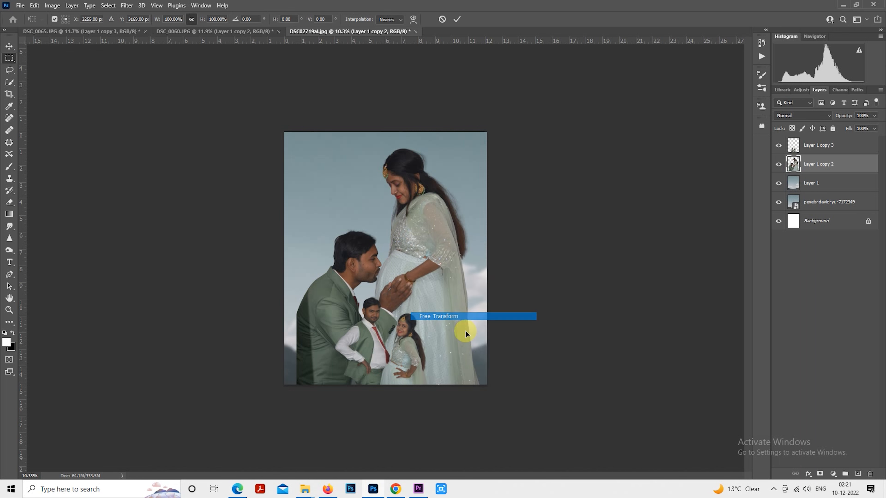
left_click_drag(487, 420, 471, 396)
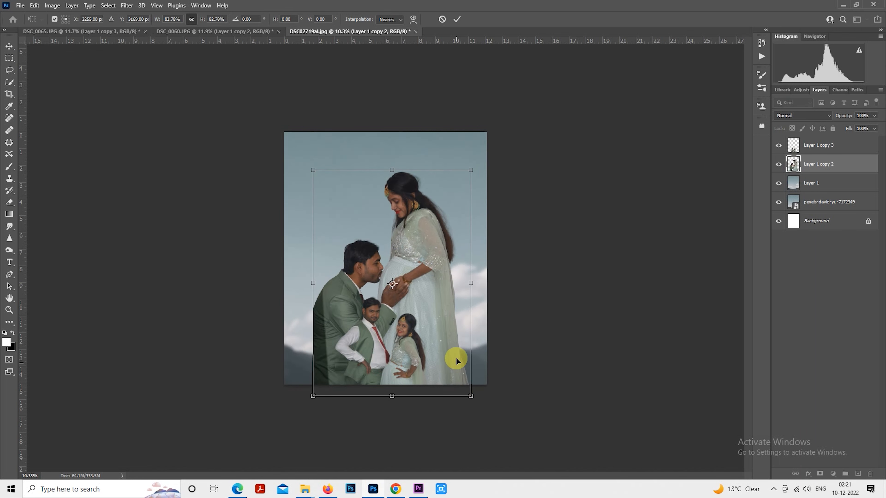
left_click_drag(456, 361, 458, 336)
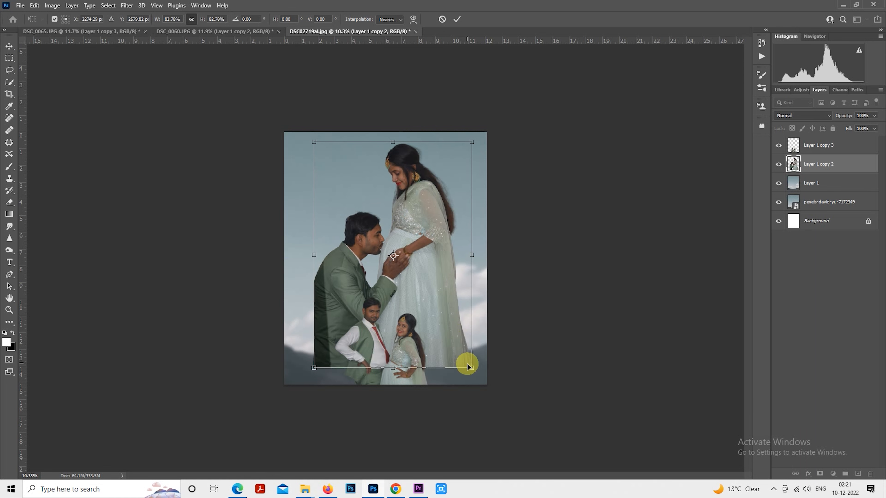
left_click_drag(472, 367, 476, 373)
left_click_drag(459, 323, 459, 331)
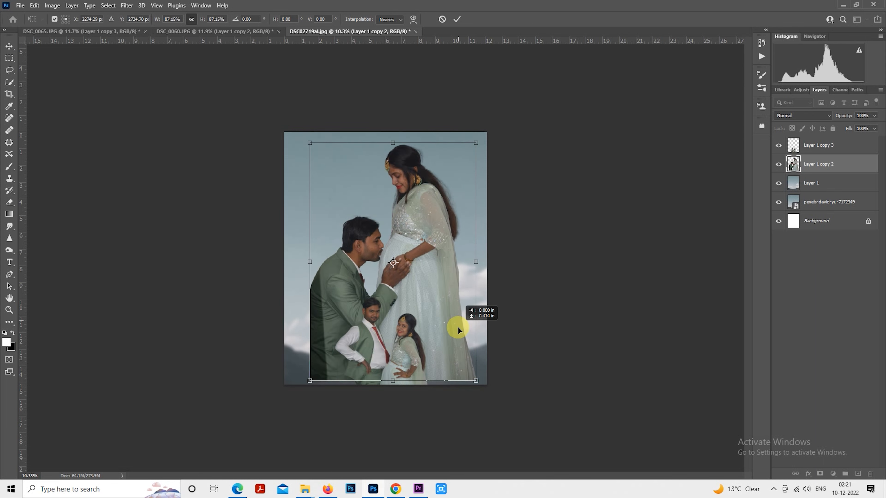
left_click_drag(478, 380, 479, 382)
left_click_drag(463, 349, 465, 348)
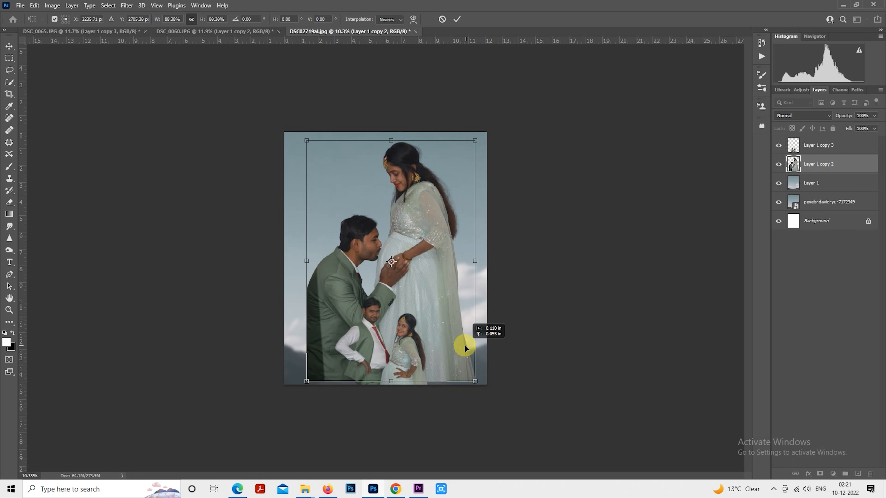
key("Return")
key("m")
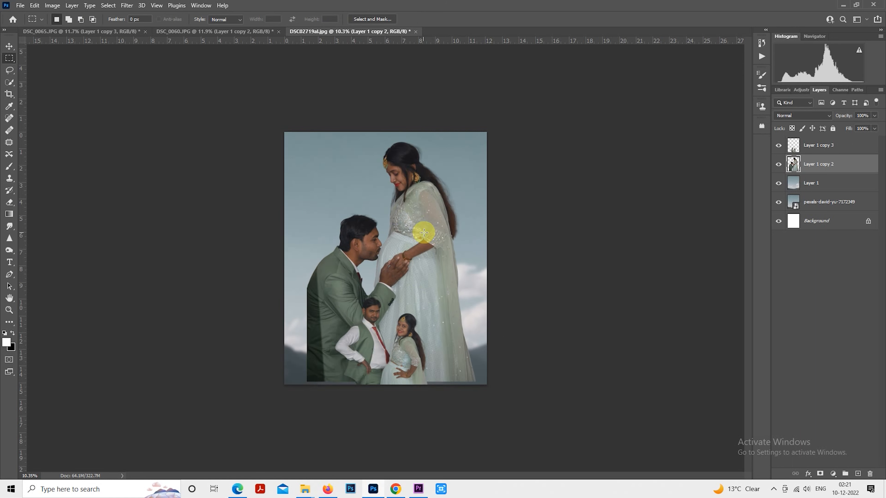
Step: Add a layer mask to the large couple layer and set up the Brush tool with a soft round tip
left_click(824, 472)
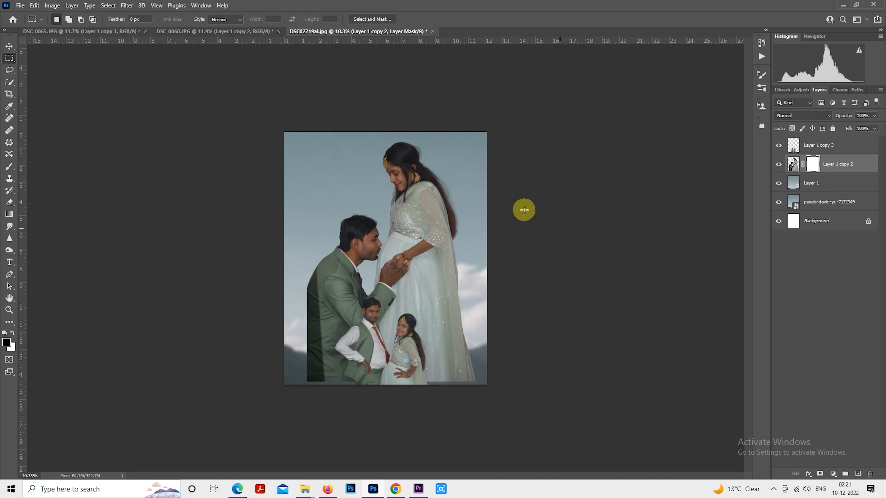
left_click(10, 167)
left_click(65, 19)
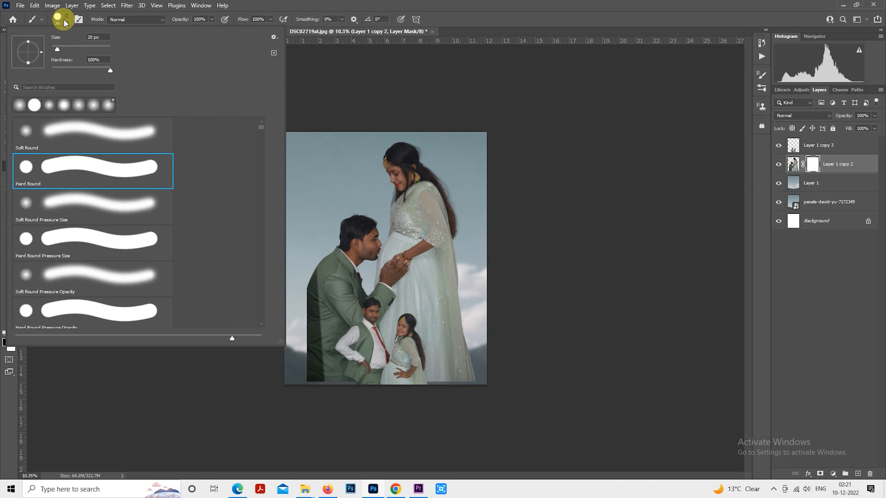
scroll(98, 143, "down", 1)
left_click(700, 170)
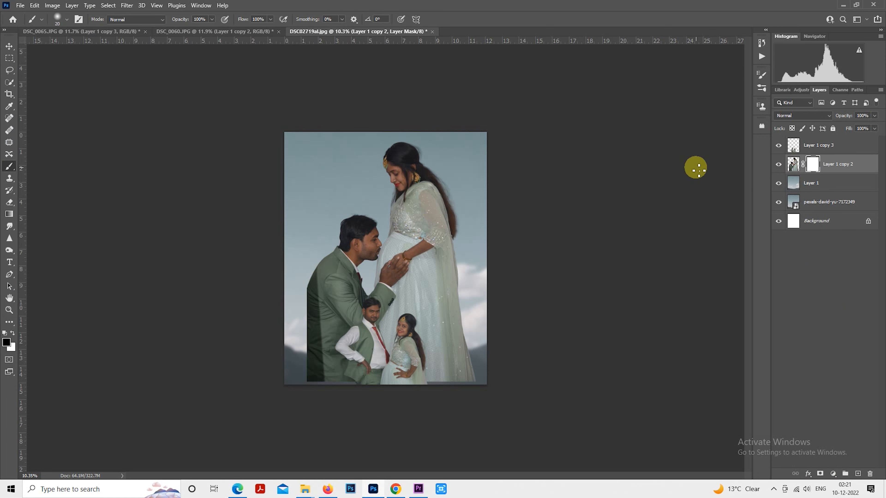
Step: Paint black on the large couple's mask along the bottom edge, enlarging the brush to 2400 px, to fade out the lower cutout
scroll(699, 170, "down", 1)
key("bracketright")
key("bracketright")
key("bracketright")
key("bracketright")
key("bracketright")
key("bracketright")
key("bracketright")
key("bracketright")
key("bracketright")
key("bracketright")
key("bracketright")
key("bracketright")
key("bracketright")
key("bracketright")
key("bracketright")
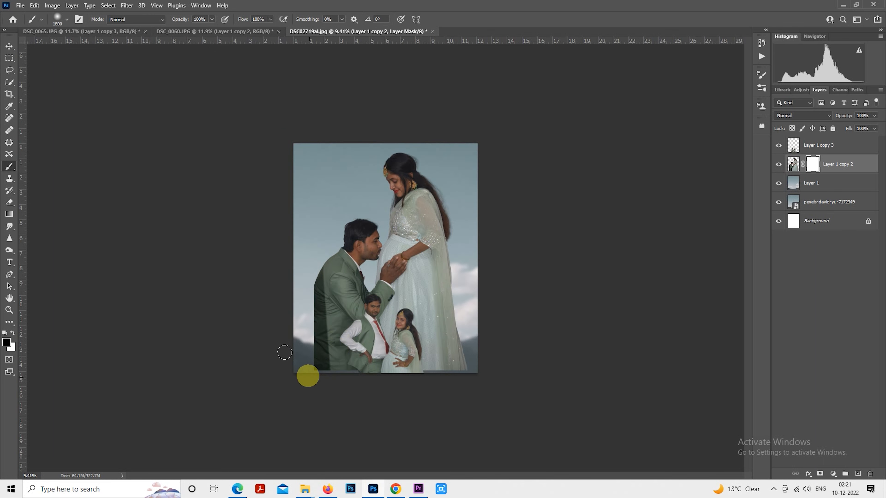
mouse_move(291, 363)
left_mouse_down()
mouse_move(344, 388)
mouse_move(269, 367)
mouse_move(359, 397)
left_mouse_up()
key("bracketright")
key("bracketright")
left_click_drag(579, 383, 493, 382)
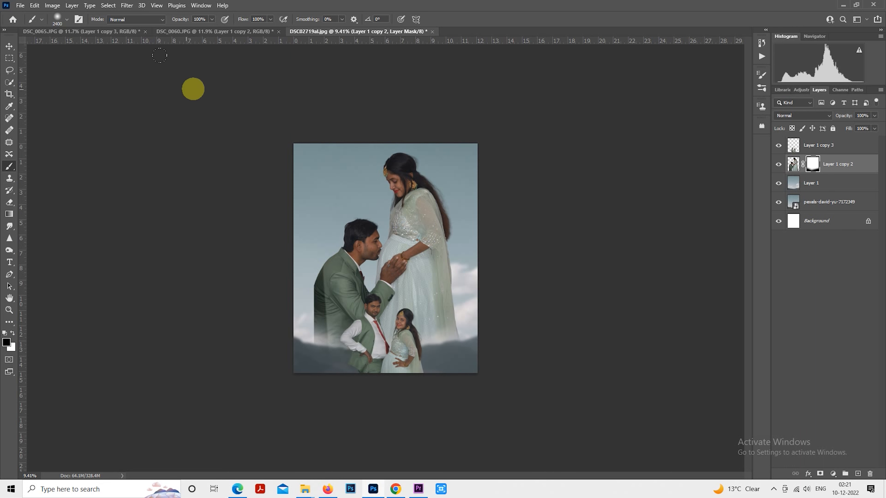
Step: Soften the large couple's lower fade on the mask with a 2800 px brush at 42% opacity
left_click(188, 29)
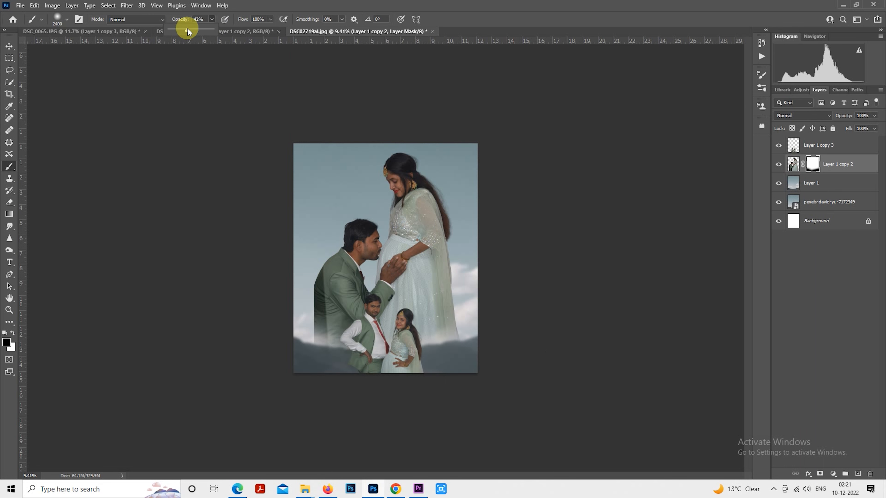
key("bracketright")
key("bracketright")
mouse_move(282, 338)
left_mouse_down()
mouse_move(314, 368)
mouse_move(384, 381)
mouse_move(478, 356)
mouse_move(478, 346)
left_mouse_up()
mouse_move(284, 338)
left_mouse_down()
mouse_move(291, 354)
mouse_move(367, 392)
mouse_move(513, 367)
mouse_move(508, 332)
mouse_move(329, 430)
mouse_move(443, 368)
mouse_move(478, 336)
left_mouse_up()
key("bracketright")
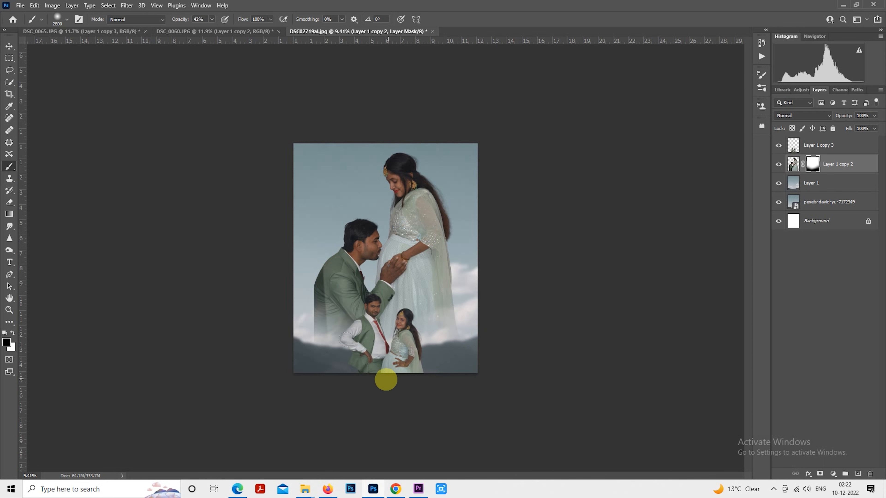
left_click_drag(277, 343, 393, 410)
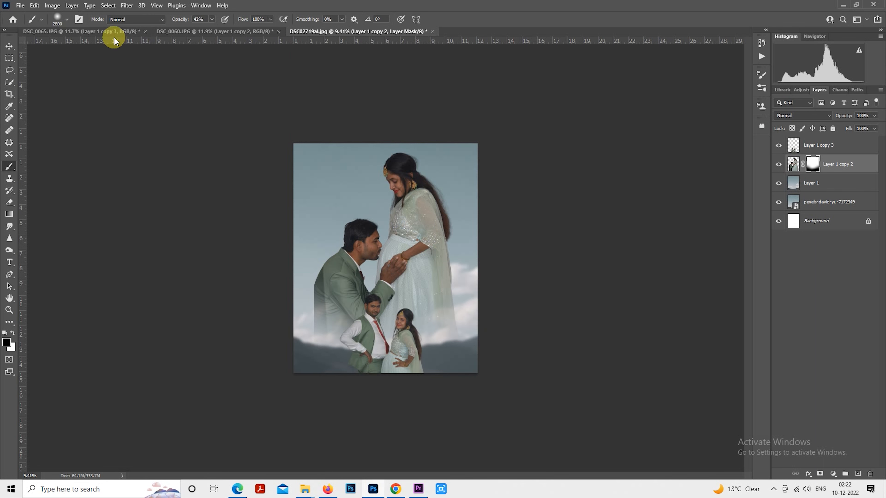
Step: Restore the brush opacity to 100% and fade the man's straight-cut jacket edge on the mask with a 1500 px brush
left_click_drag(211, 30, 310, 50)
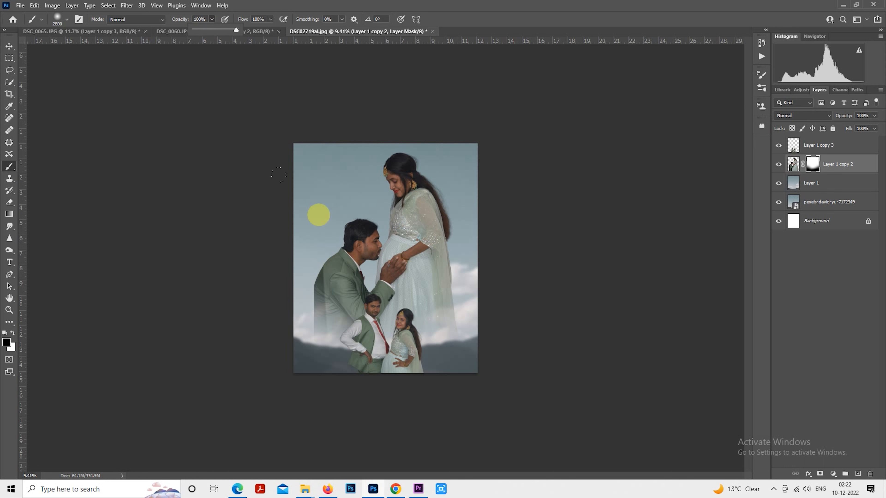
left_click(243, 232)
key("bracketleft")
key("bracketleft")
key("bracketleft")
key("bracketleft")
key("bracketleft")
key("bracketleft")
key("bracketleft")
key("bracketleft")
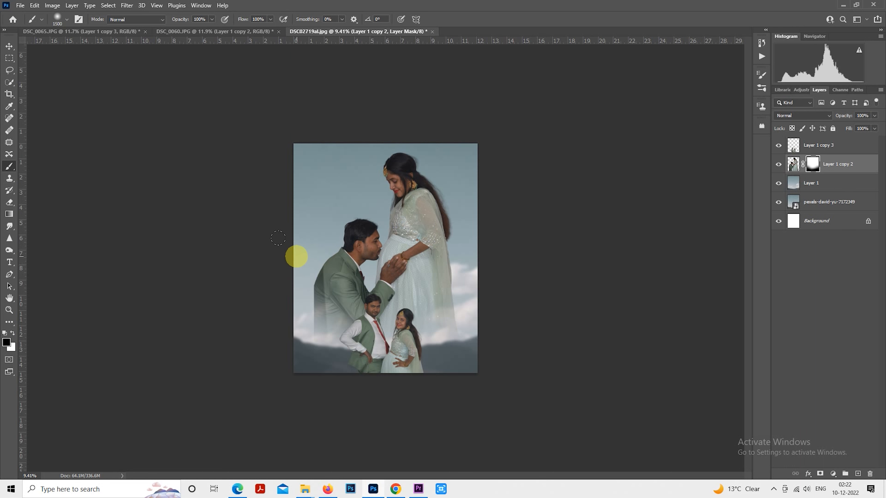
mouse_move(278, 238)
left_mouse_down()
mouse_move(271, 288)
mouse_move(262, 288)
mouse_move(273, 351)
mouse_move(273, 331)
left_mouse_up()
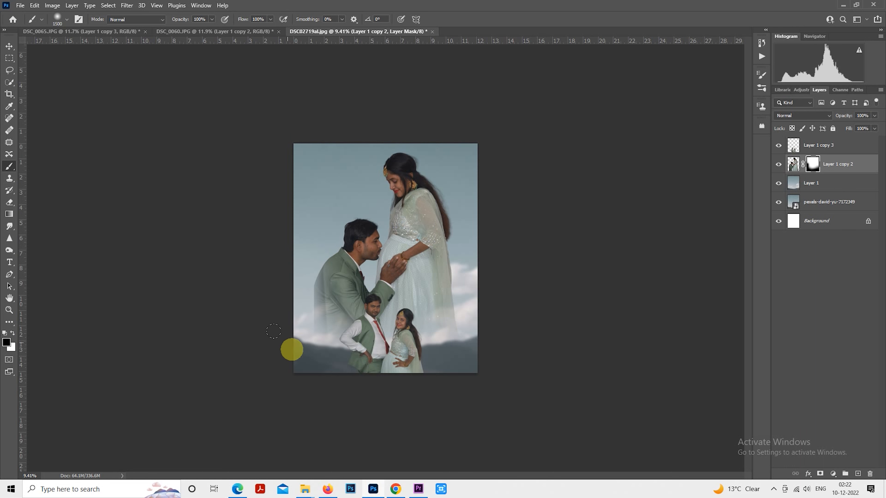
key("bracketright")
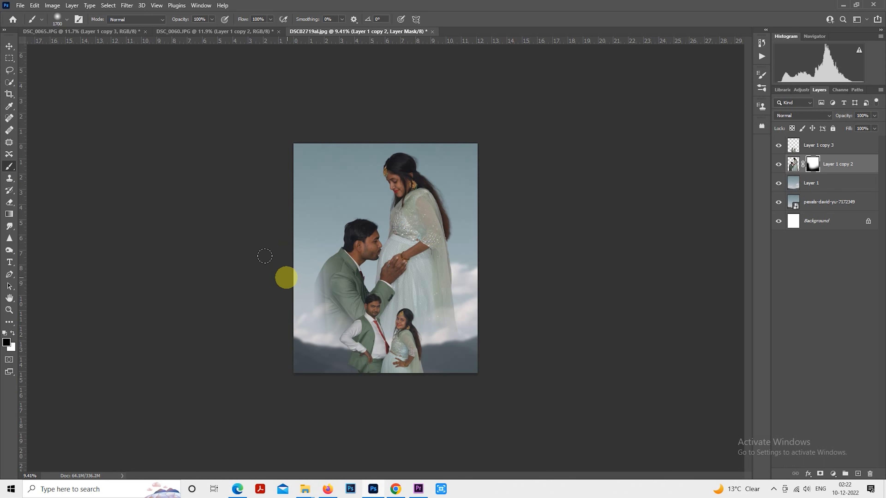
Step: Enlarge the brush and fade the outer edge of the woman's dress and veil on the mask
key("bracketright")
key("bracketright")
key("bracketright")
key("bracketright")
key("bracketright")
key("bracketright")
mouse_move(494, 277)
left_mouse_down()
mouse_move(470, 389)
mouse_move(454, 384)
left_mouse_up()
Step: Mask out the area above and behind the kneeling man with a 2100 px soft brush
key("bracketleft")
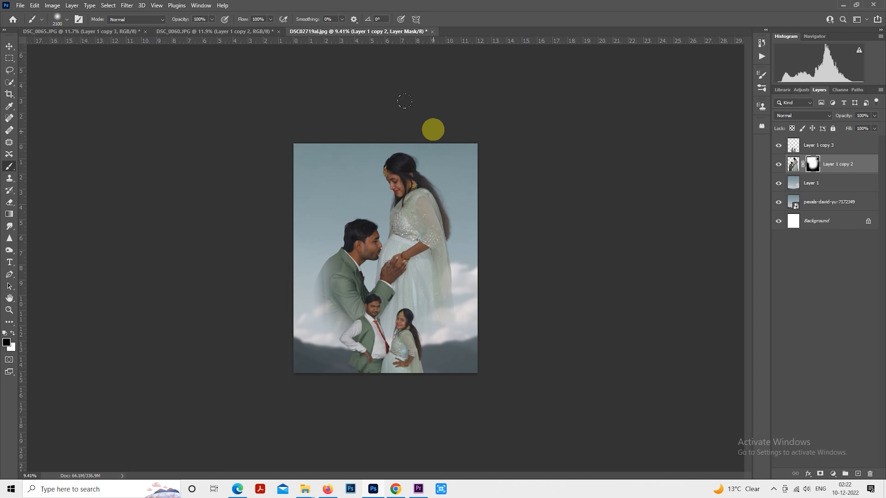
left_click(326, 182)
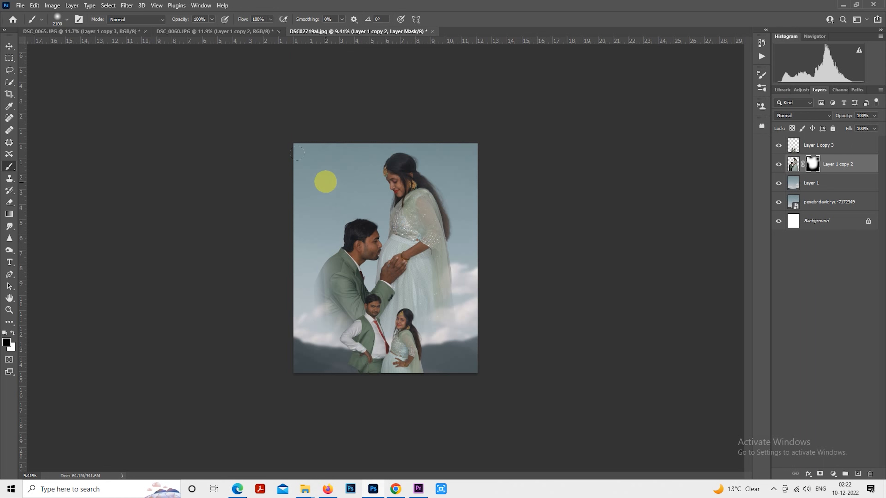
left_click(298, 215)
left_click(337, 193)
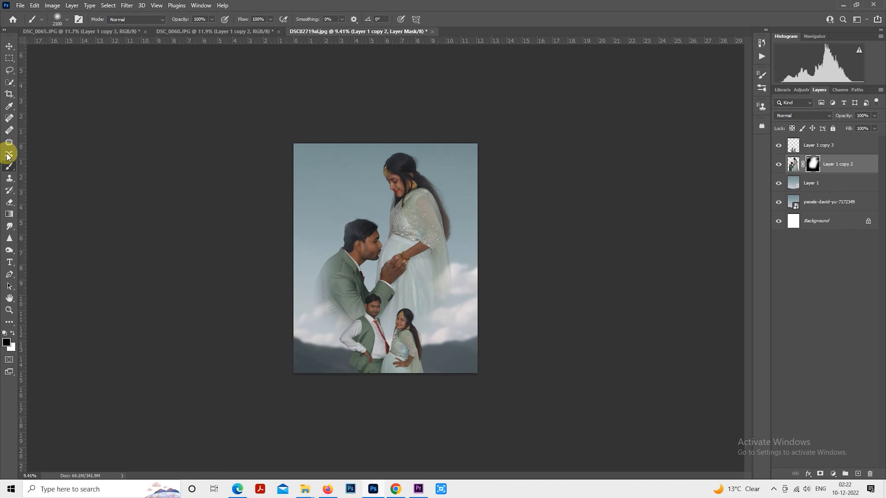
Step: Free-transform the large couple's layer to enlarge it slightly, extending its lower edge past the canvas, and reposition it
left_click(9, 58)
left_click(793, 165)
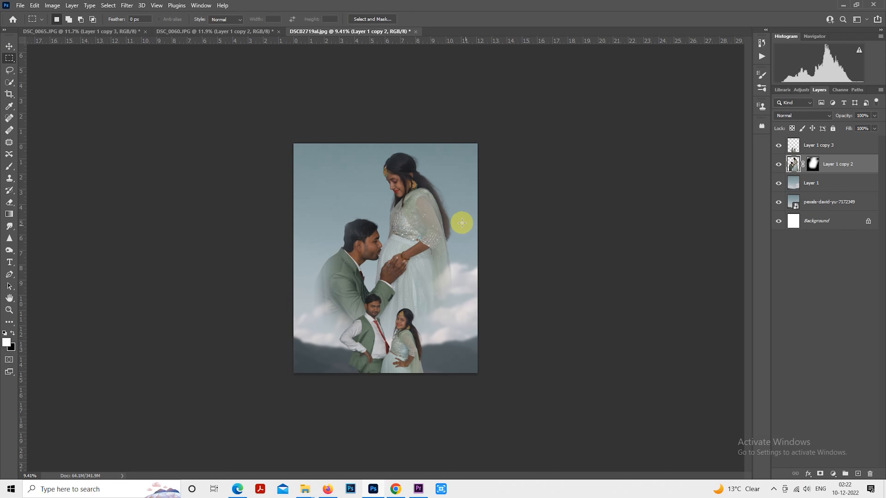
right_click(450, 217)
left_click(486, 296)
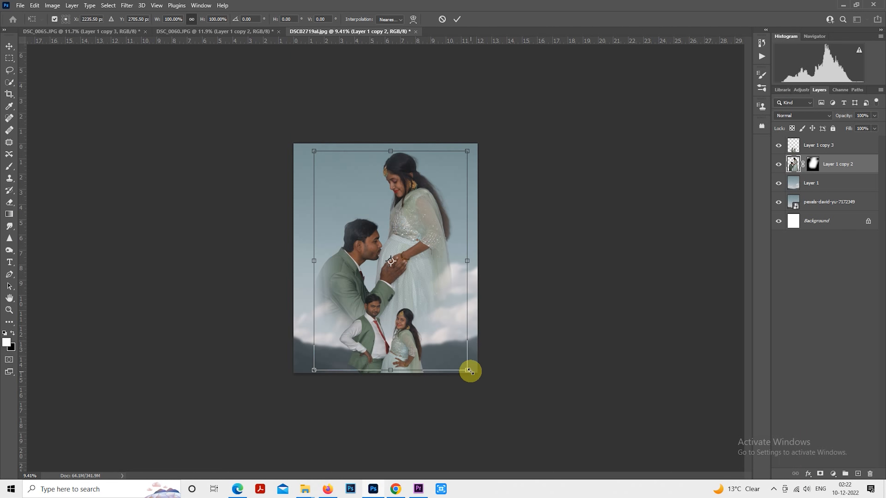
left_click_drag(469, 371, 475, 380)
left_click_drag(449, 325, 450, 333)
key("Return")
key("m")
key("ctrl+plus")
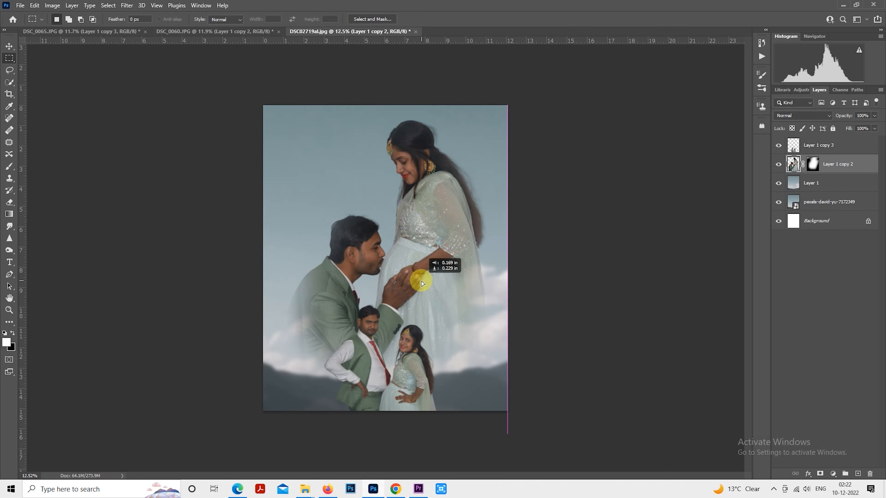
left_click_drag(421, 283, 421, 283)
Step: Scale the large couple's layer down to 98.53% and nudge it slightly into place
right_click(398, 232)
left_click(447, 322)
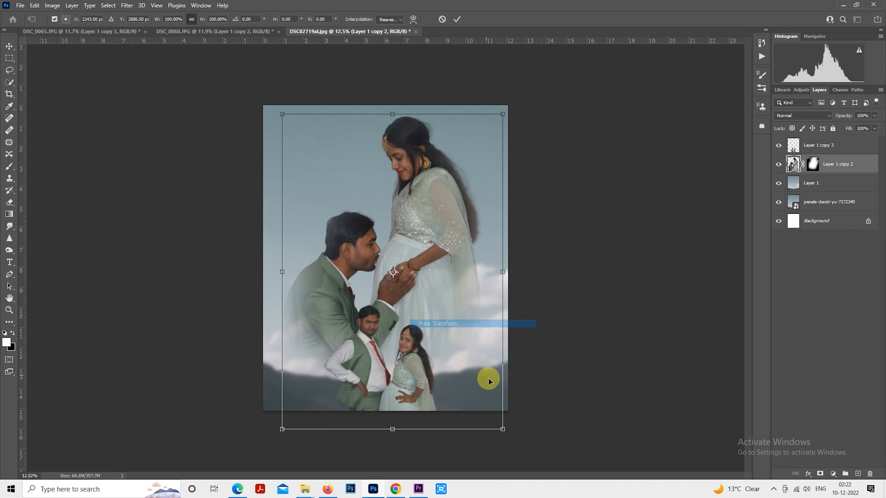
left_click_drag(504, 427, 500, 424)
left_click_drag(456, 344, 455, 345)
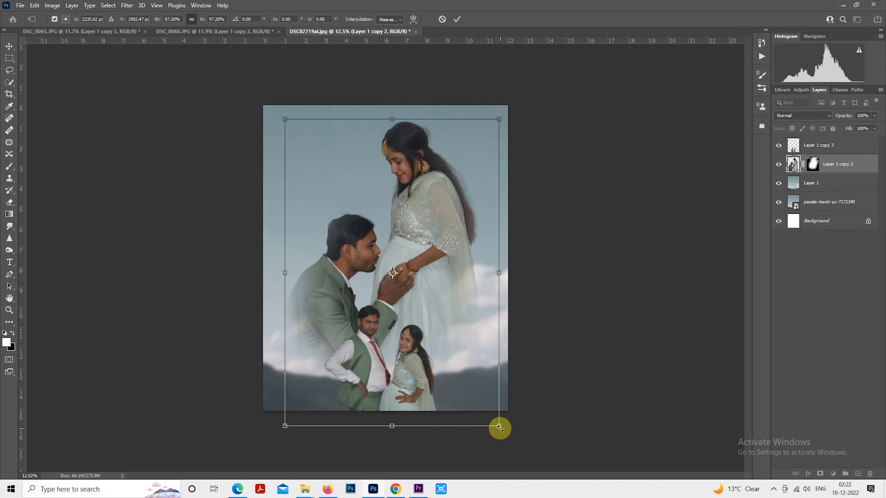
left_click_drag(499, 426, 502, 430)
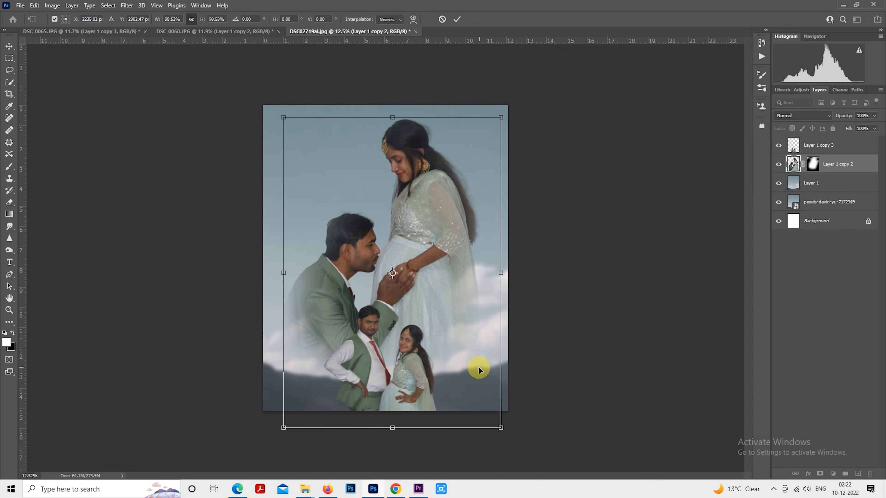
key("Return")
key("m")
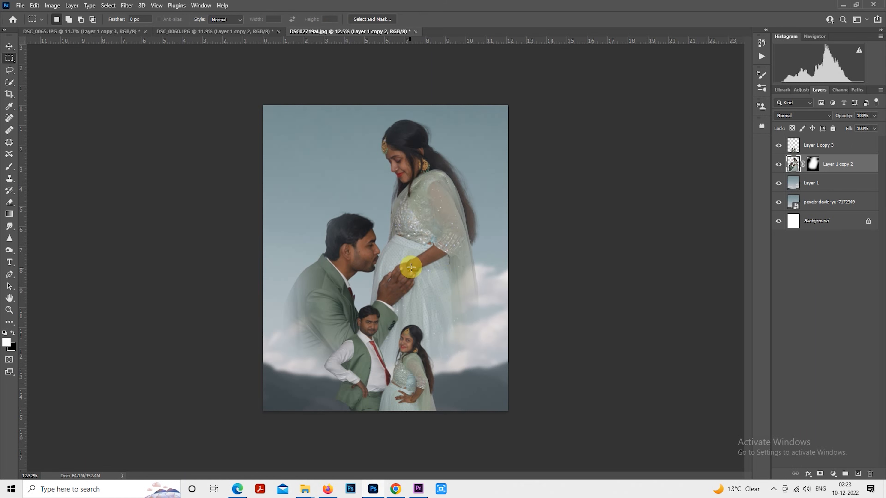
Step: Touch up the large couple's faded edges on the mask with a 1900 px soft black brush, and reselect the layer image
left_click(11, 169)
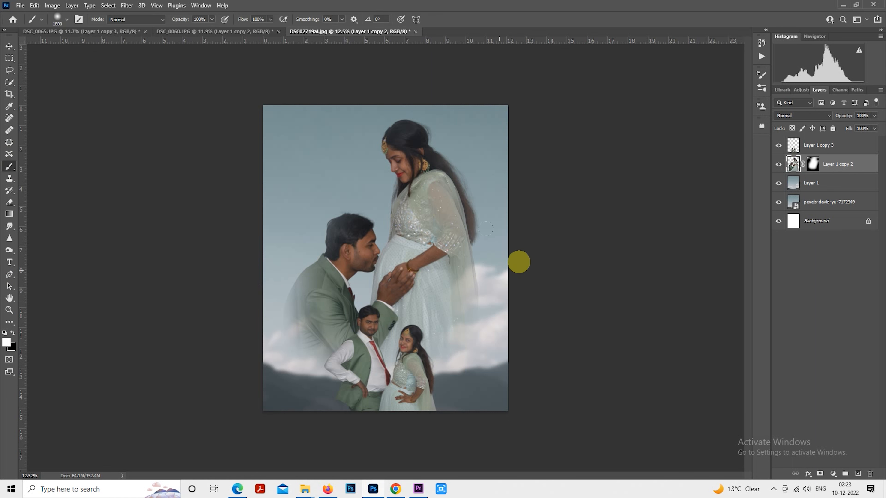
left_click(814, 166)
key("x")
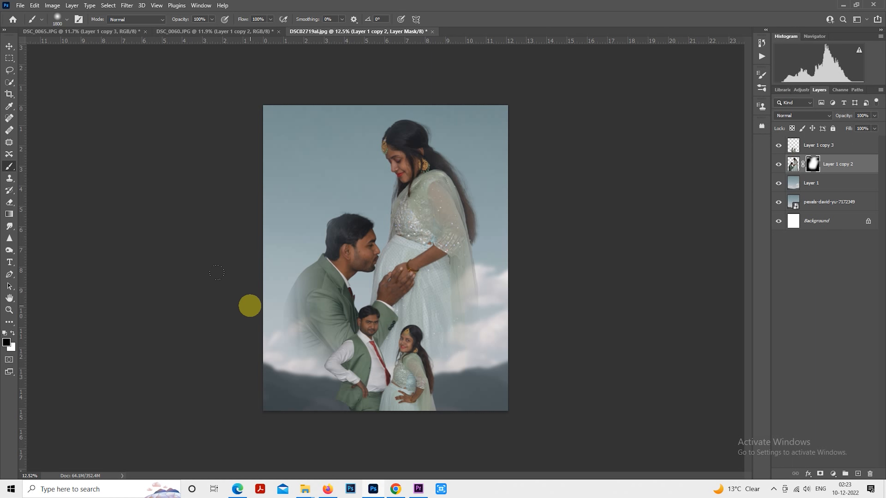
key("bracketright")
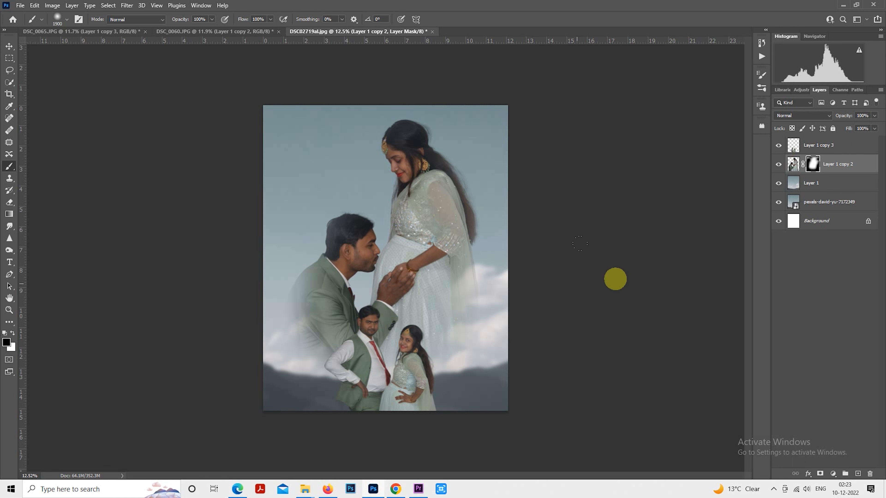
left_click(794, 169)
key("x")
Step: Try to remove a blemish on the large woman's forehead with the Spot Healing Brush
left_click(9, 118)
scroll(387, 202, "up", 3)
scroll(397, 110, "up", 8)
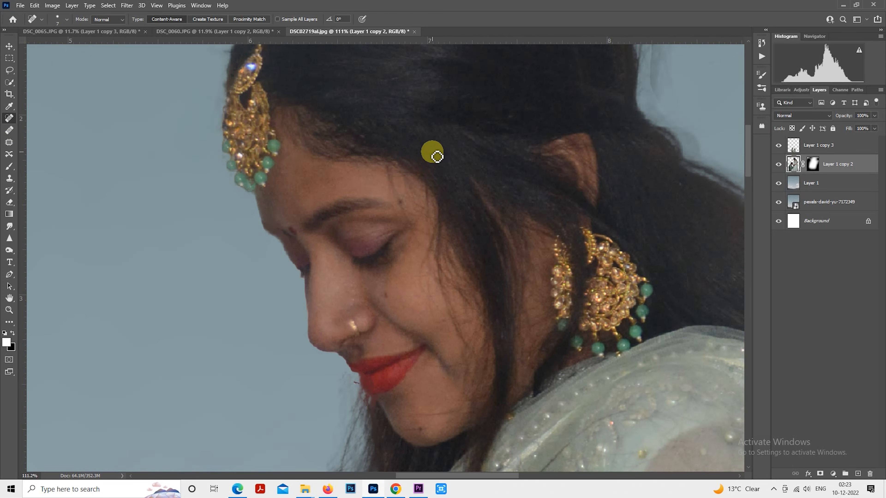
scroll(325, 213, "up", 2)
left_click(295, 218)
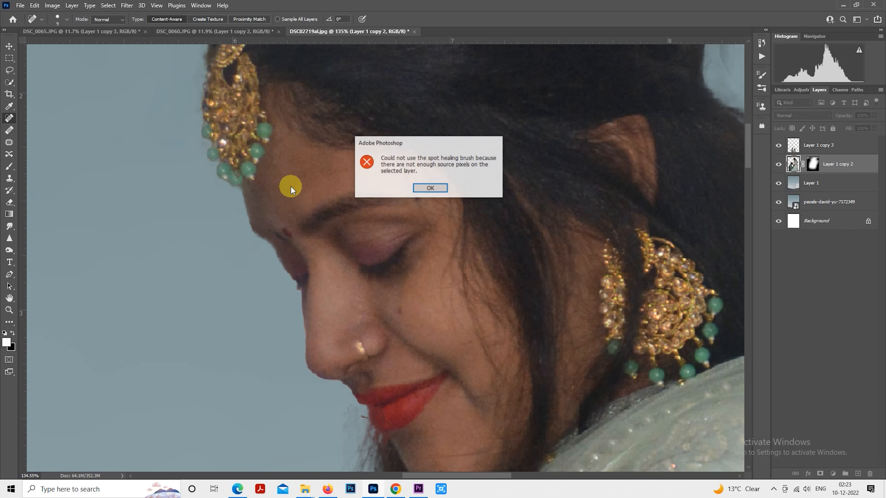
left_click(435, 190)
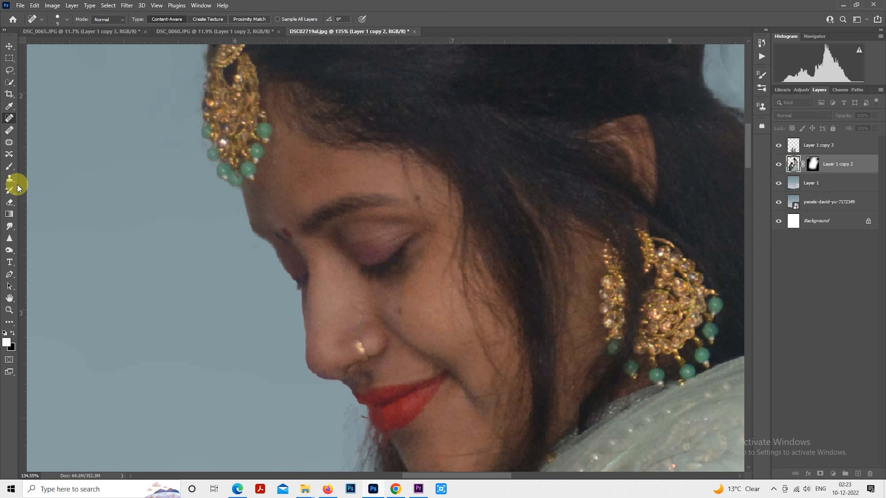
Step: Retouch the blemishes on the large woman's forehead, cheek and chin with a 20 px Healing Brush
left_click(10, 130)
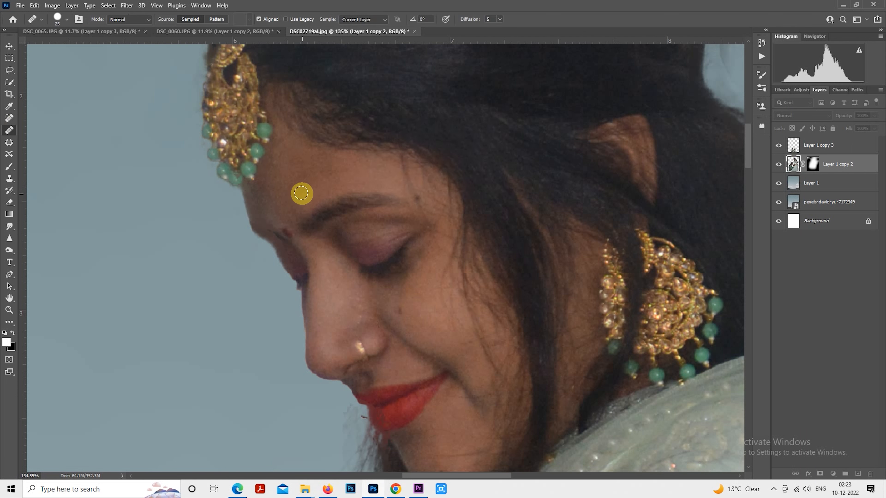
key("bracketleft")
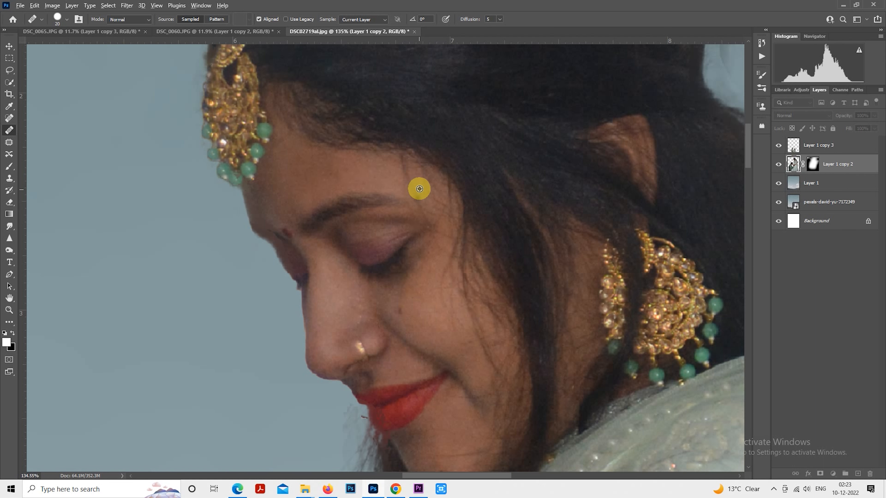
scroll(411, 176, "down", 2)
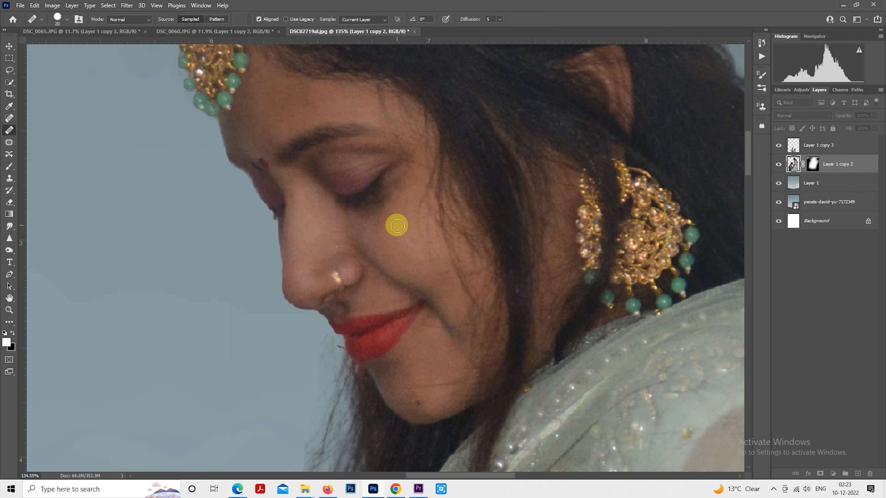
scroll(397, 225, "down", 2)
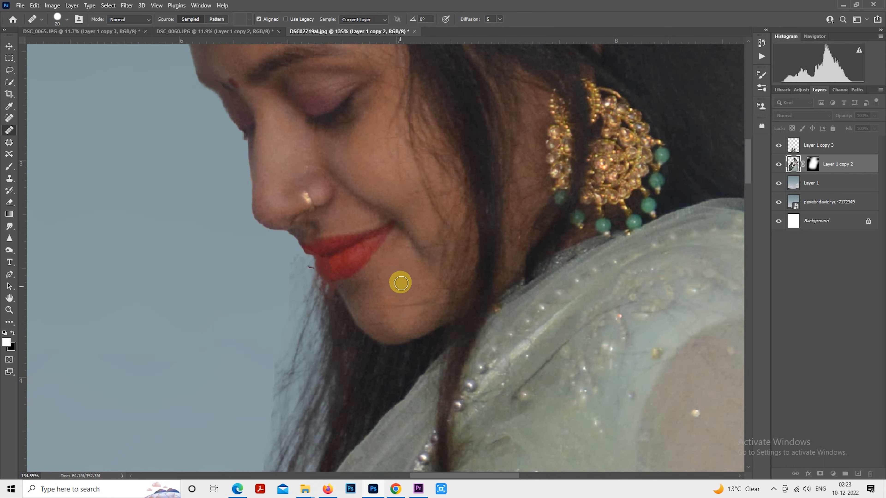
scroll(401, 283, "down", 1)
scroll(400, 206, "down", 1)
scroll(404, 231, "up", 3)
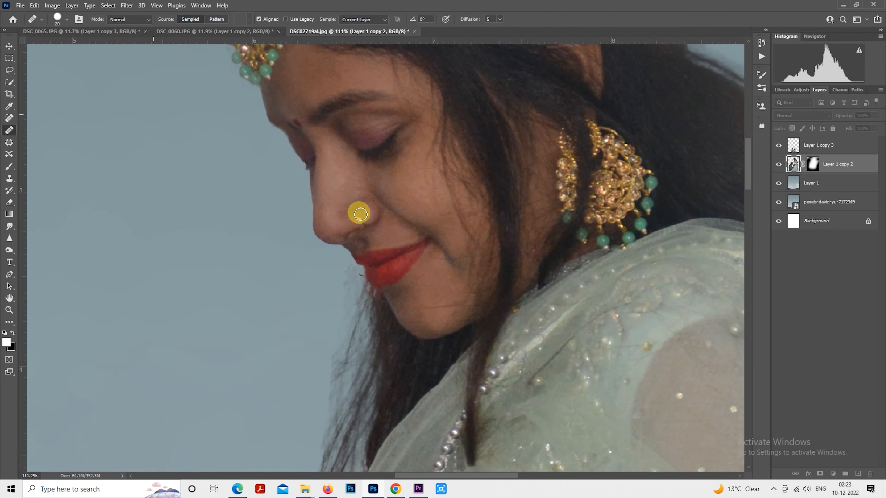
scroll(401, 248, "down", 6)
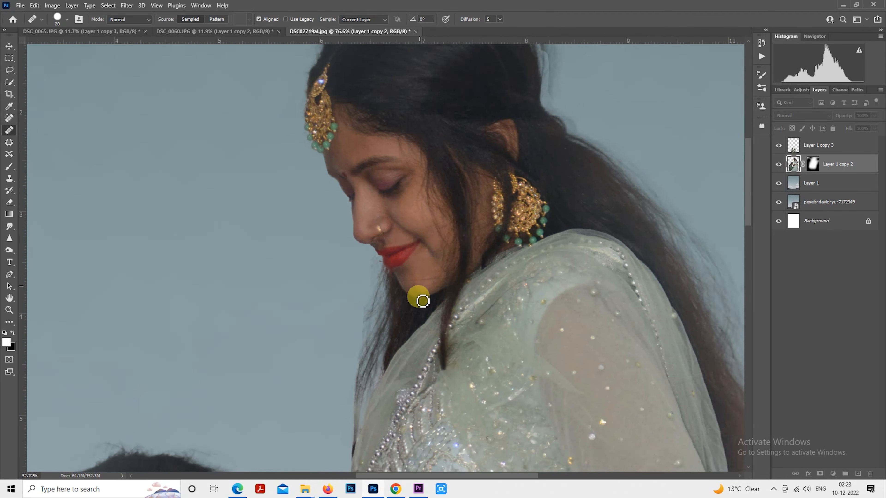
Step: Heal the spots on the kneeling man's forehead, including the dark mole above his eyebrow, with a 15 px Healing Brush
left_click_drag(417, 270, 467, 93)
scroll(295, 126, "up", 3)
scroll(355, 193, "up", 5)
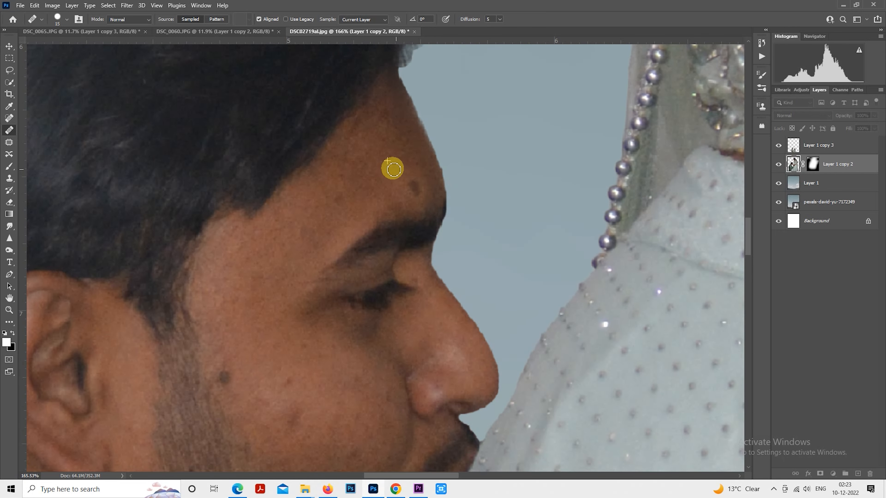
left_click(392, 154, "alt")
left_click(390, 139)
left_click(386, 149, "alt")
left_click(387, 116)
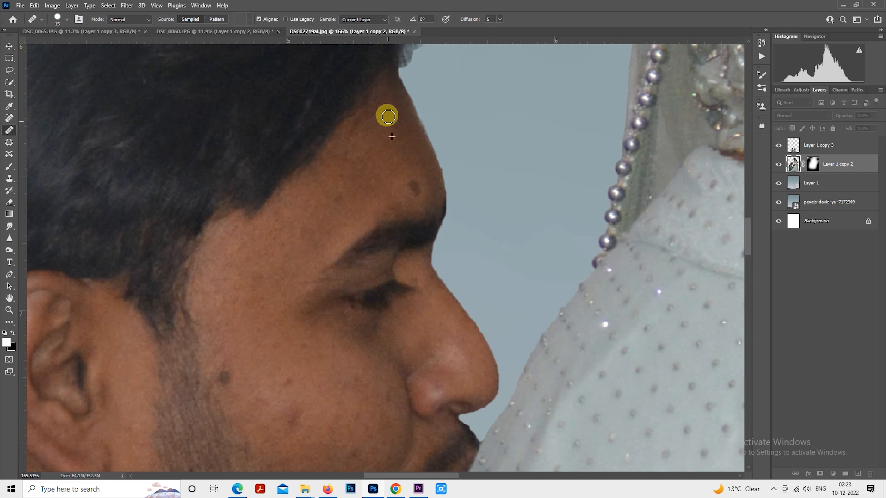
left_click(374, 123, "alt")
left_click(383, 110)
left_click(378, 141, "alt")
left_click(368, 155)
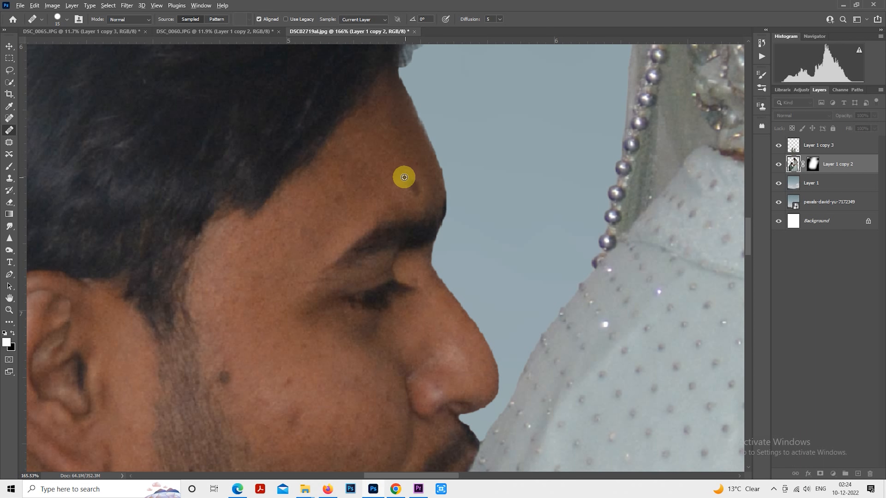
left_click_drag(386, 171, 445, 202)
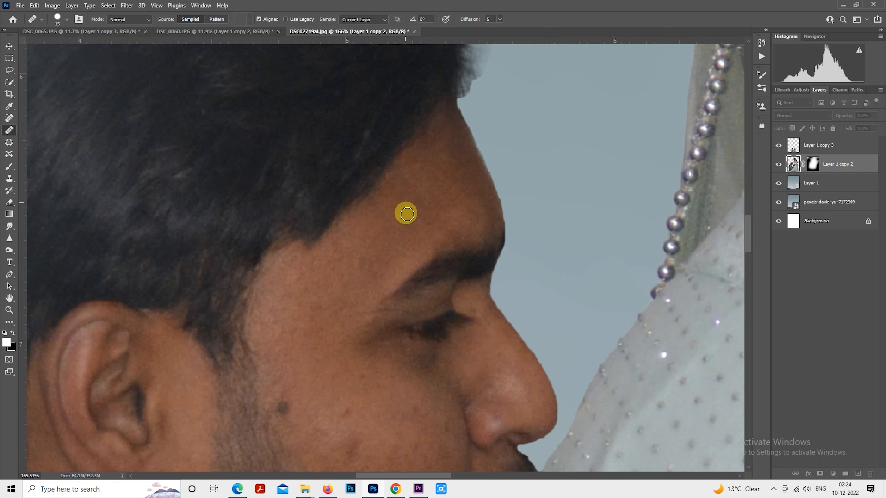
Step: Smooth the uneven skin between the man's eyebrow and hairline with the Healing Brush
left_click_drag(390, 221, 424, 155)
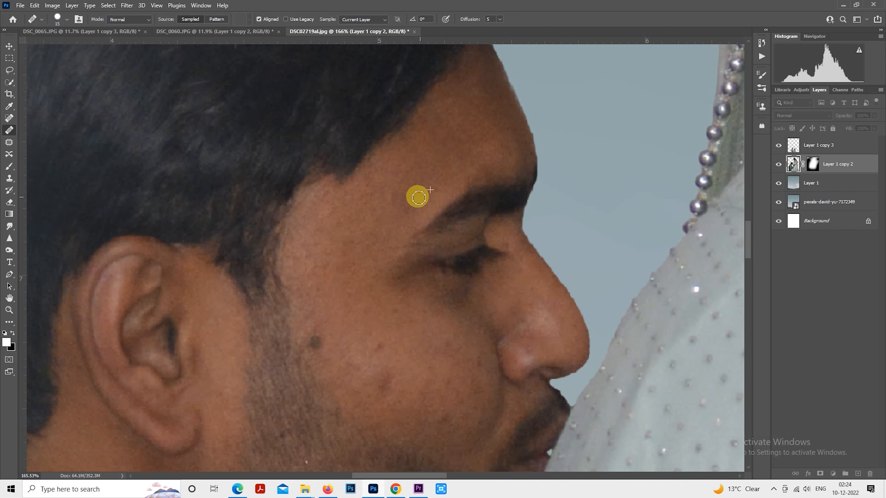
left_click(388, 196, "alt")
mouse_move(367, 179)
left_mouse_down()
mouse_move(376, 211)
mouse_move(346, 195)
mouse_move(341, 223)
left_mouse_up()
mouse_move(367, 196)
left_mouse_down()
mouse_move(368, 222)
mouse_move(368, 182)
mouse_move(373, 208)
mouse_move(389, 209)
mouse_move(401, 184)
left_mouse_up()
left_click(372, 208, "alt")
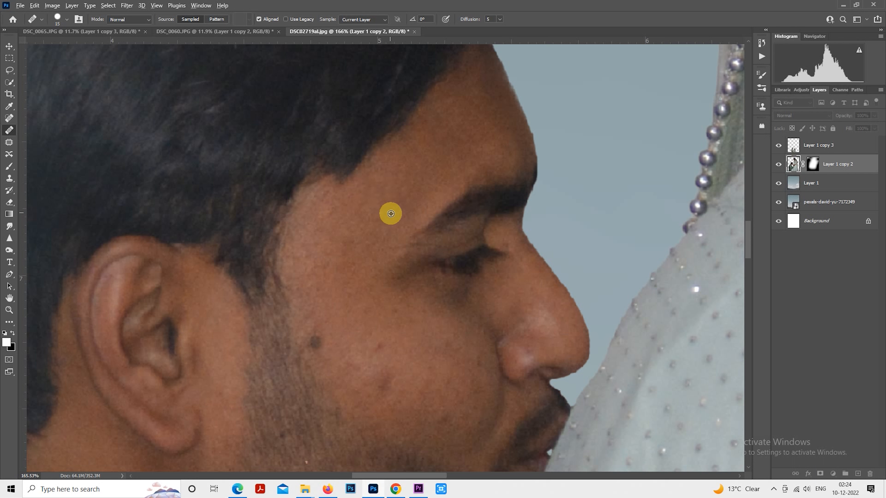
left_click(391, 213, "alt")
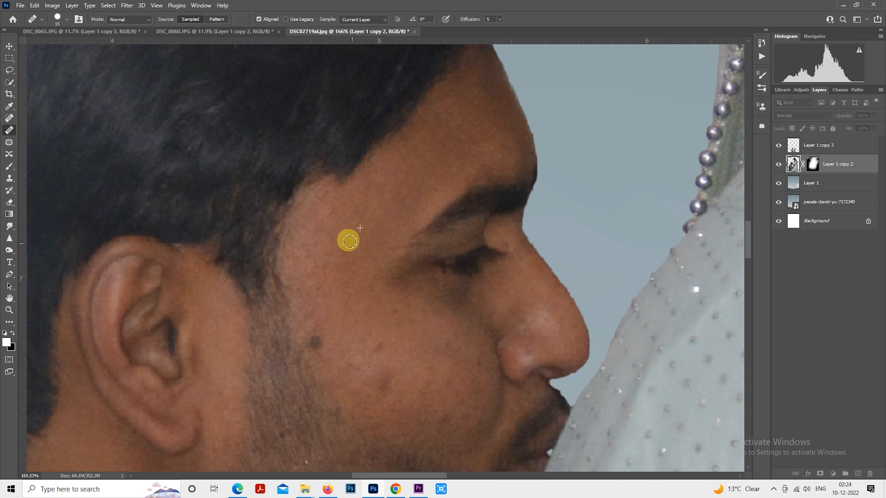
Step: Heal the small spots on the man's temple, from beside the eye up to the hairline
mouse_move(375, 264)
left_mouse_down()
mouse_move(348, 227)
mouse_move(324, 255)
mouse_move(334, 233)
mouse_move(322, 268)
mouse_move(318, 248)
mouse_move(313, 272)
mouse_move(299, 248)
mouse_move(334, 233)
mouse_move(331, 268)
mouse_move(315, 264)
mouse_move(338, 247)
mouse_move(331, 232)
mouse_move(333, 244)
mouse_move(320, 251)
mouse_move(316, 229)
mouse_move(315, 259)
left_mouse_up()
left_click(321, 228, "alt")
left_click(324, 262)
left_click(334, 232, "alt")
left_click(332, 233, "alt")
left_click(338, 248, "alt")
left_click(336, 208, "alt")
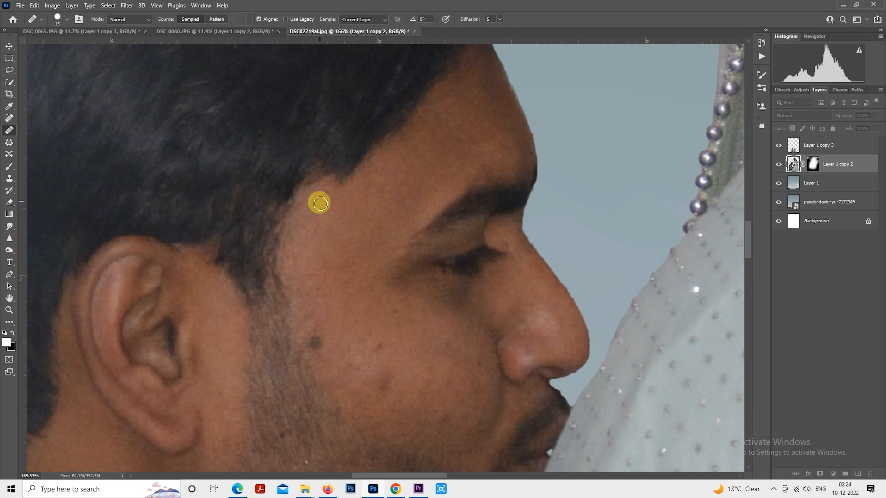
left_click_drag(317, 213, 323, 227)
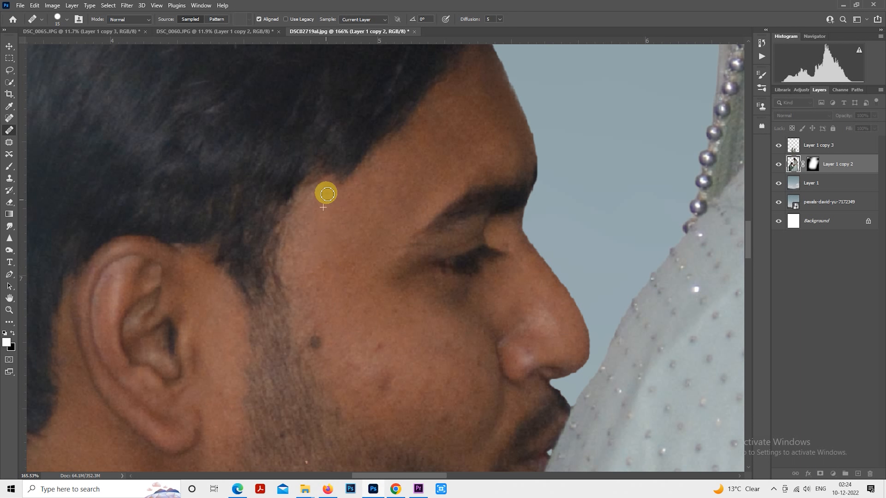
Step: Heal the skin beside the bridge of the man's nose and the marks on his cheek
left_click_drag(375, 348, 278, 235)
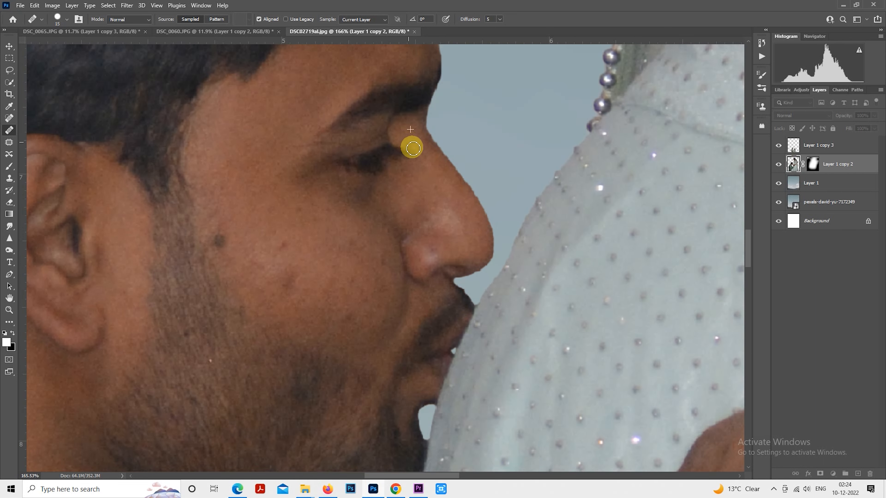
mouse_move(413, 148)
left_mouse_down()
mouse_move(435, 209)
mouse_move(408, 178)
mouse_move(421, 171)
mouse_move(439, 205)
mouse_move(425, 213)
mouse_move(451, 219)
mouse_move(438, 249)
mouse_move(448, 179)
left_mouse_up()
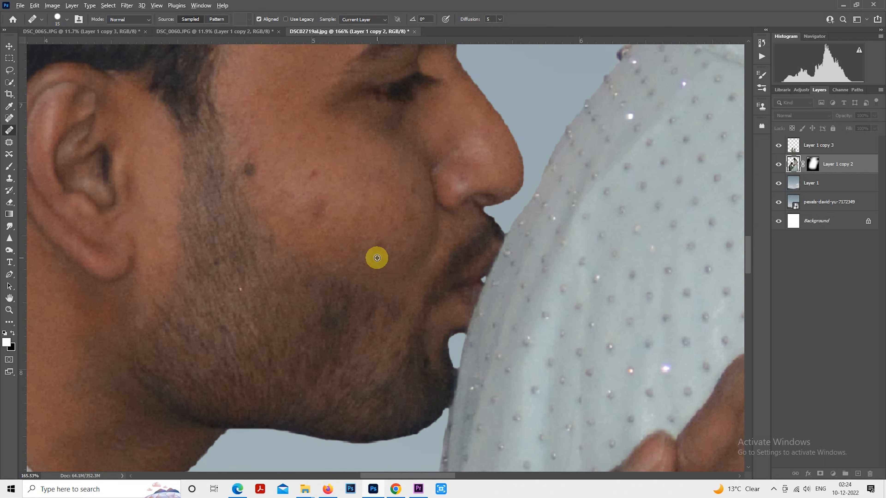
left_click(377, 257, "alt")
left_click(378, 244)
mouse_move(377, 244)
left_mouse_down()
mouse_move(413, 231)
mouse_move(391, 241)
left_mouse_up()
left_click(363, 168, "alt")
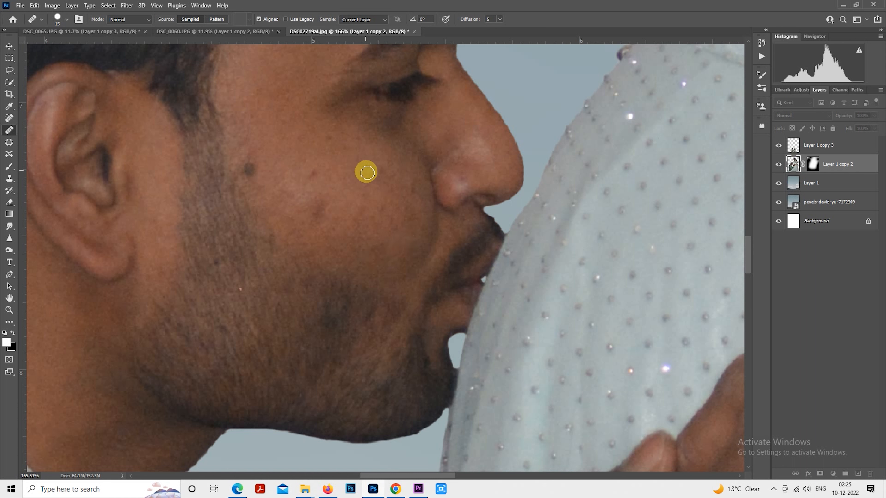
Step: Remove the light speck in the man's beard and touch up the skin around his jaw with the Healing Brush
mouse_move(389, 165)
left_mouse_down()
mouse_move(373, 180)
mouse_move(387, 168)
mouse_move(405, 191)
mouse_move(404, 175)
mouse_move(413, 188)
mouse_move(402, 158)
mouse_move(409, 156)
mouse_move(405, 179)
mouse_move(392, 165)
mouse_move(402, 176)
mouse_move(378, 178)
mouse_move(403, 184)
mouse_move(408, 214)
mouse_move(395, 198)
mouse_move(383, 210)
mouse_move(386, 190)
mouse_move(381, 210)
mouse_move(390, 224)
mouse_move(407, 222)
mouse_move(407, 205)
mouse_move(408, 226)
mouse_move(403, 188)
mouse_move(401, 202)
mouse_move(382, 200)
mouse_move(386, 232)
mouse_move(396, 213)
mouse_move(412, 226)
mouse_move(409, 195)
mouse_move(363, 179)
mouse_move(350, 219)
mouse_move(382, 213)
mouse_move(372, 254)
mouse_move(364, 231)
mouse_move(358, 250)
mouse_move(356, 221)
mouse_move(383, 255)
mouse_move(399, 220)
mouse_move(348, 201)
mouse_move(407, 245)
left_mouse_up()
left_click(312, 325, "alt")
left_click(293, 328)
left_click(271, 285, "alt")
left_click(270, 300)
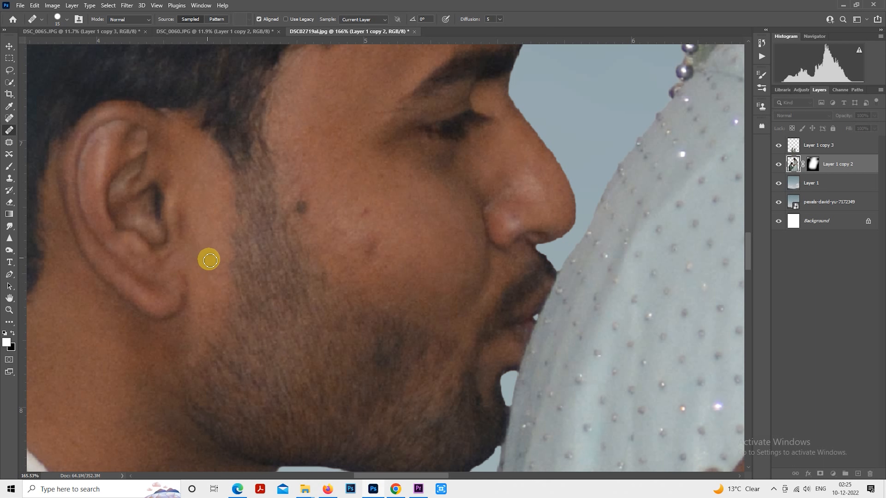
mouse_move(245, 273)
left_mouse_down()
mouse_move(255, 266)
mouse_move(344, 279)
mouse_move(311, 194)
left_mouse_up()
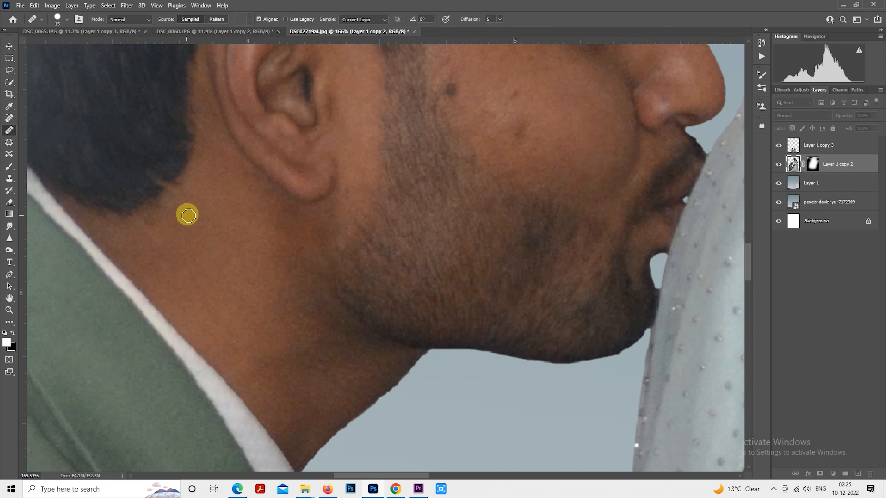
left_click_drag(235, 201, 193, 292)
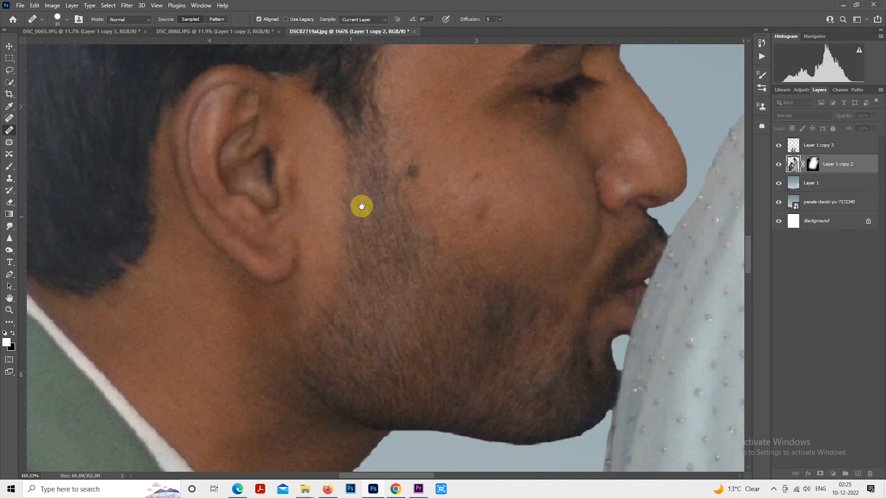
left_click_drag(327, 232, 190, 251)
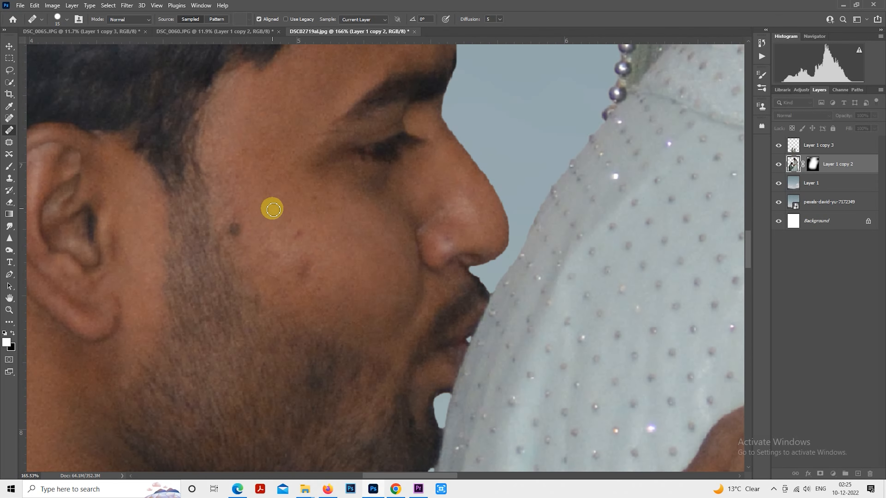
Step: Heal the uneven skin on the man's upper cheek, below and beside the outer corner of his eye
left_click(306, 191, "alt")
mouse_move(297, 170)
left_mouse_down()
mouse_move(276, 184)
mouse_move(298, 165)
mouse_move(293, 184)
mouse_move(296, 163)
left_mouse_up()
left_click(275, 184, "alt")
left_click(285, 198, "alt")
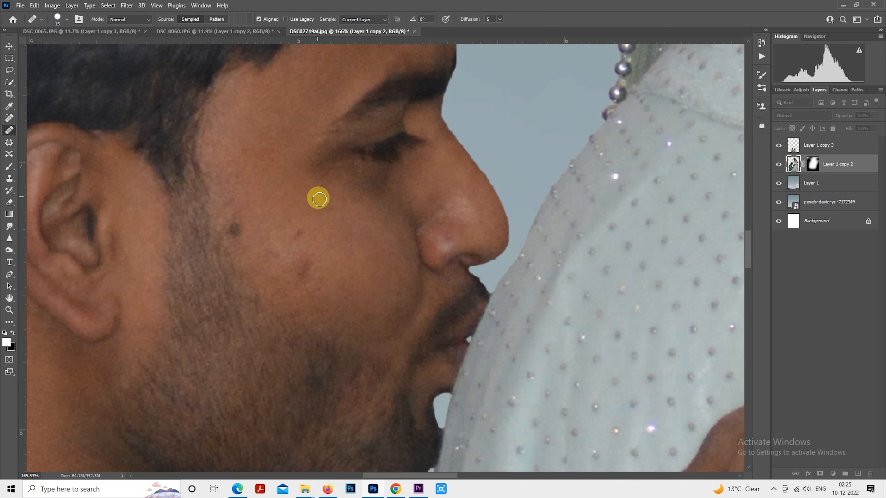
Step: Remove the dark mole beside the man's sideburn and the small spots on his cheek with the Healing Brush
mouse_move(276, 190)
left_mouse_down()
mouse_move(337, 266)
mouse_move(324, 248)
mouse_move(335, 243)
mouse_move(324, 238)
mouse_move(348, 258)
left_mouse_up()
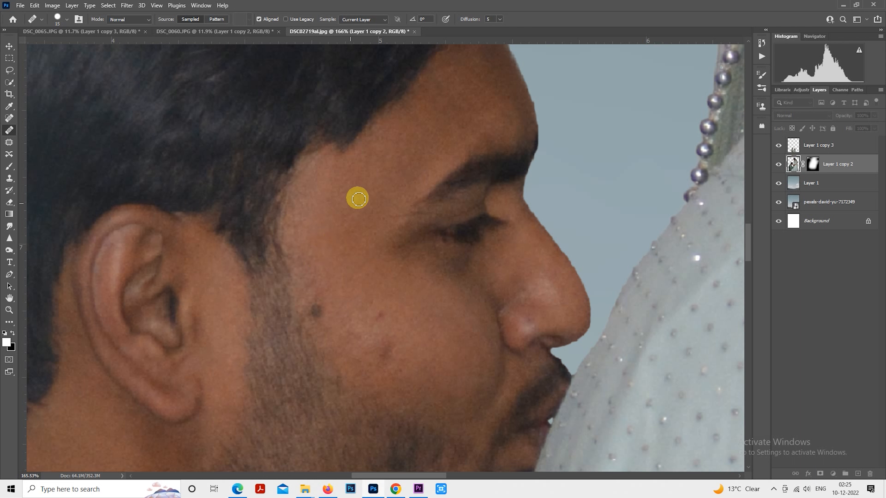
left_click(342, 271, "alt")
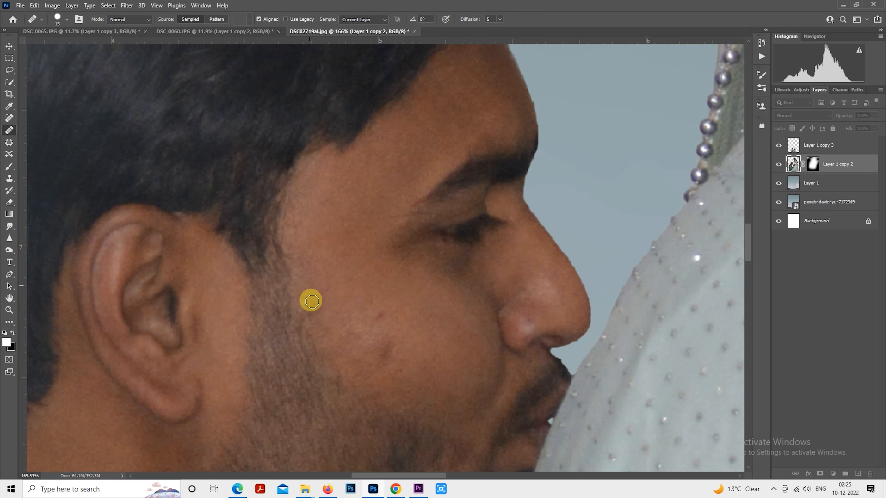
left_click_drag(343, 307, 304, 265)
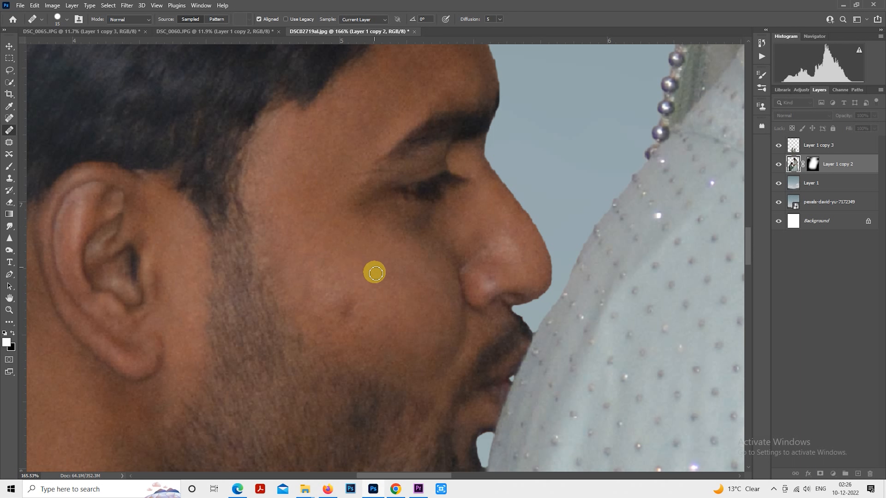
mouse_move(373, 278)
left_mouse_down()
mouse_move(352, 274)
mouse_move(349, 310)
mouse_move(353, 278)
left_mouse_up()
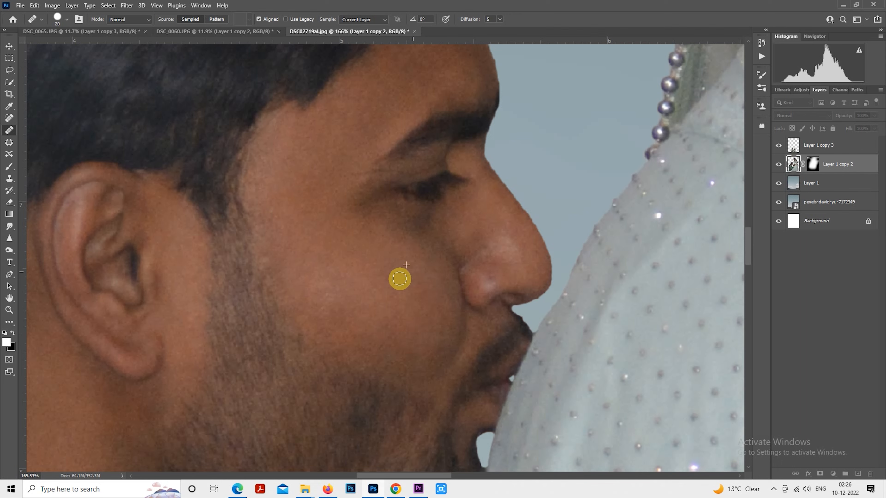
Step: Touch up the skin on the woman's forearm above the bracelet with the Healing Brush
scroll(314, 292, "down", 10)
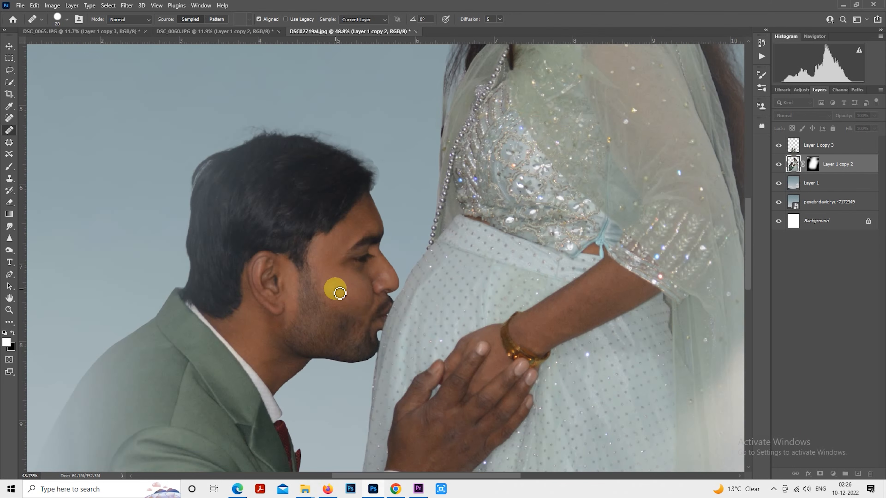
scroll(455, 351, "up", 10)
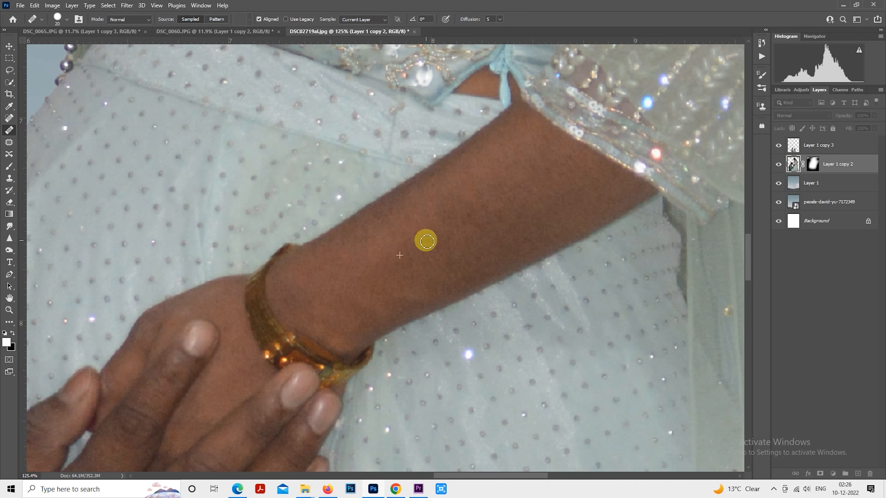
left_click(401, 247, "alt")
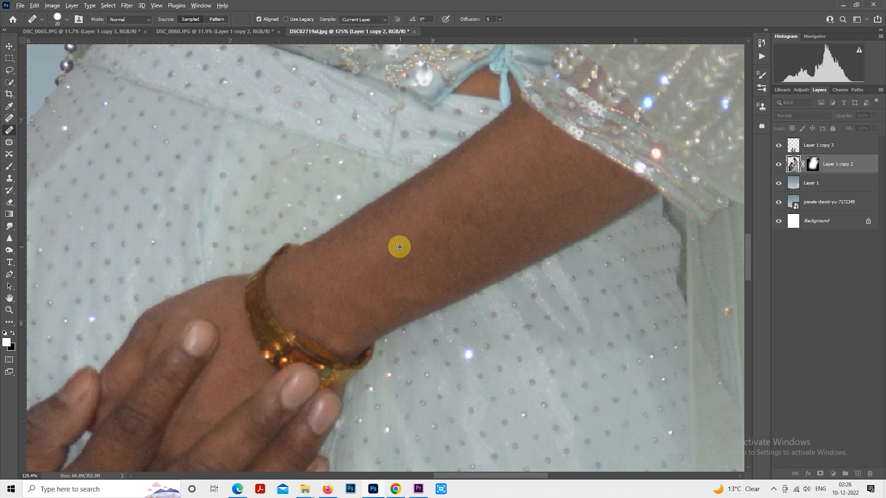
mouse_move(415, 227)
left_mouse_down()
mouse_move(430, 238)
mouse_move(426, 251)
left_mouse_up()
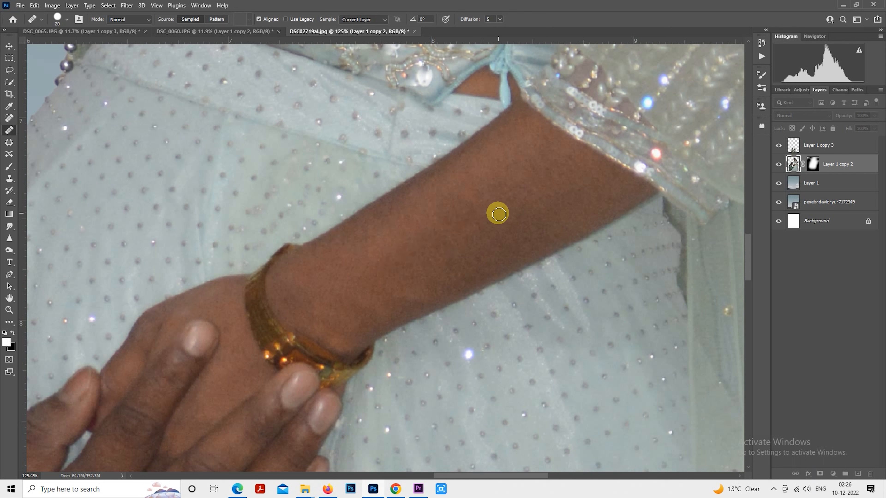
Step: Apply the SkinFiner filter with its current smoothing settings to Layer 1 copy 2, checking the man's face at 1:1
scroll(496, 212, "down", 1)
scroll(386, 295, "down", 12)
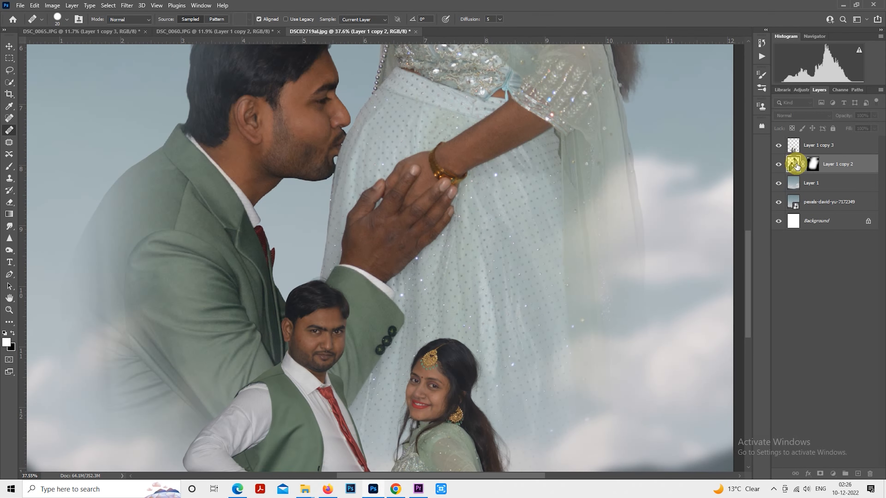
left_click(126, 5)
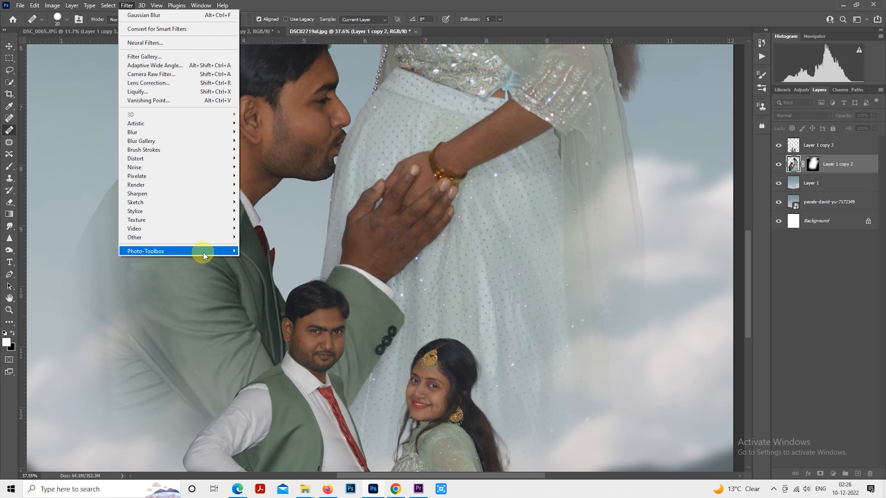
left_click(256, 250)
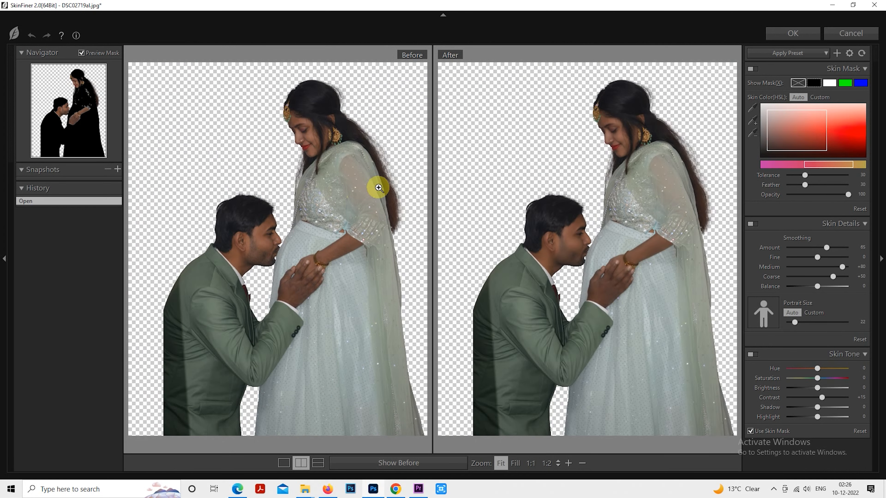
left_click(577, 235)
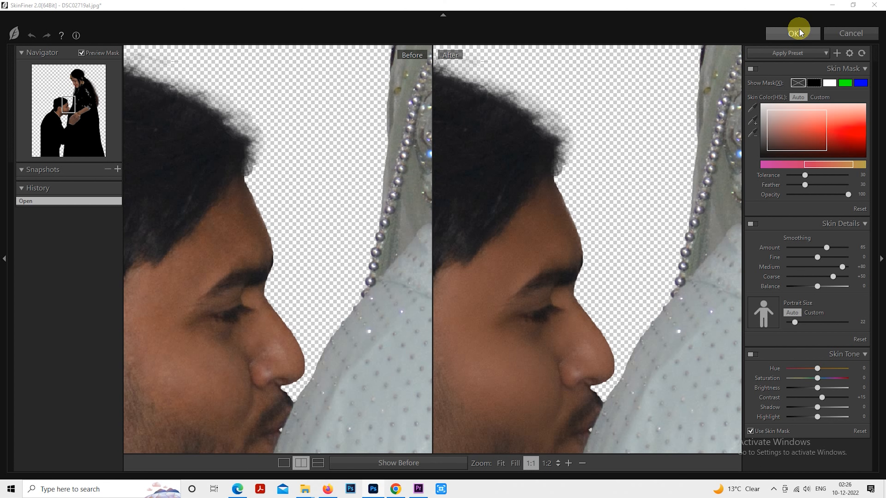
left_click(799, 27)
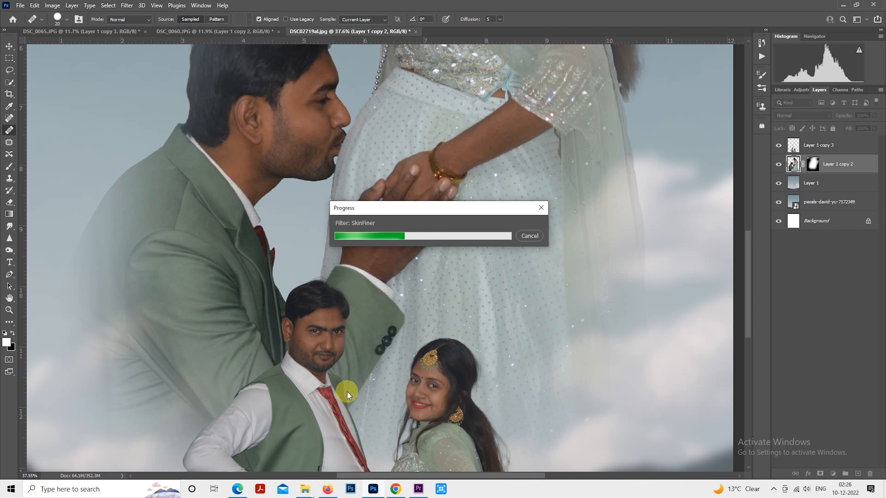
Step: In the Camera Raw Filter for Layer 1 copy 2, set Exposure +0.50, Highlights -42, Shadows +61, Whites -40 and Blacks +42
scroll(356, 321, "down", 5)
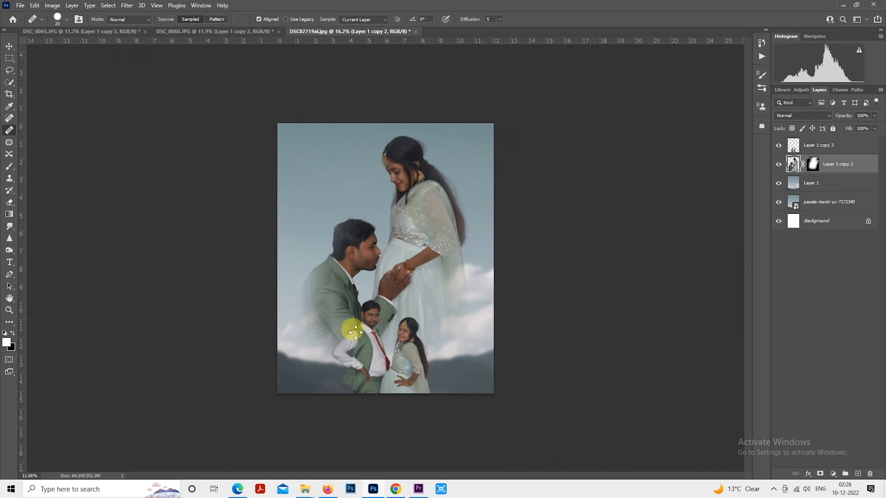
left_click(127, 5)
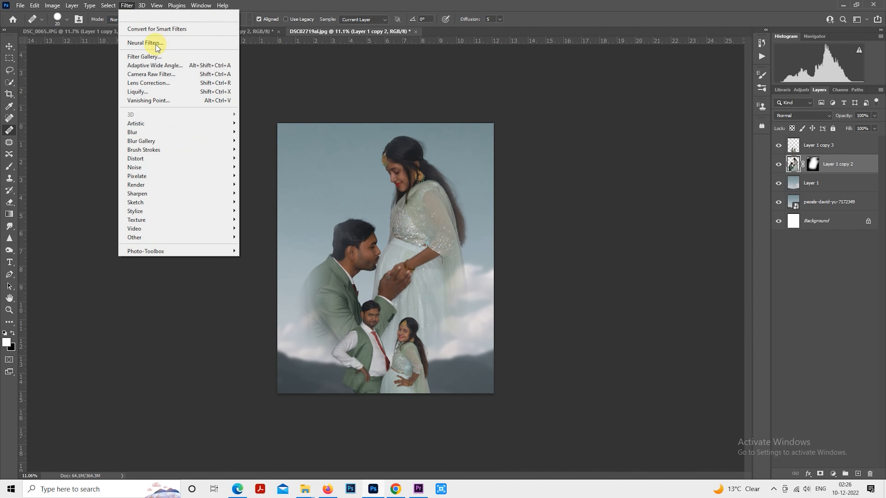
left_click(177, 74)
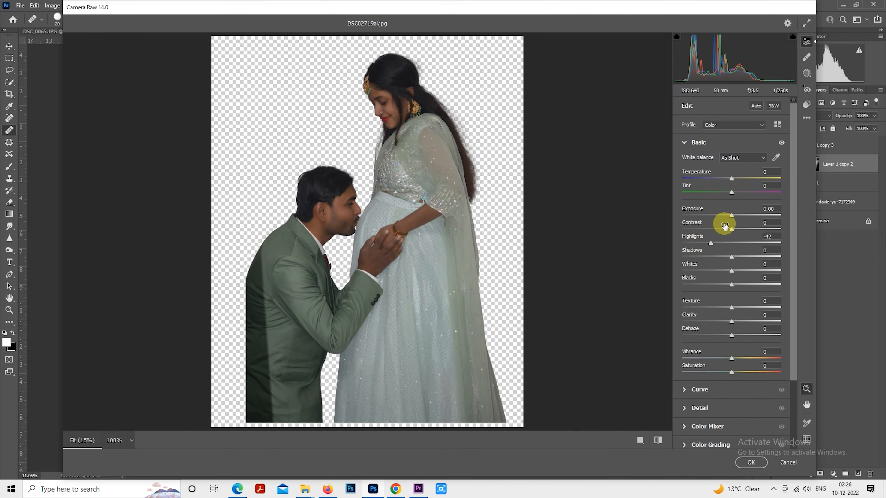
left_click_drag(734, 215, 739, 216)
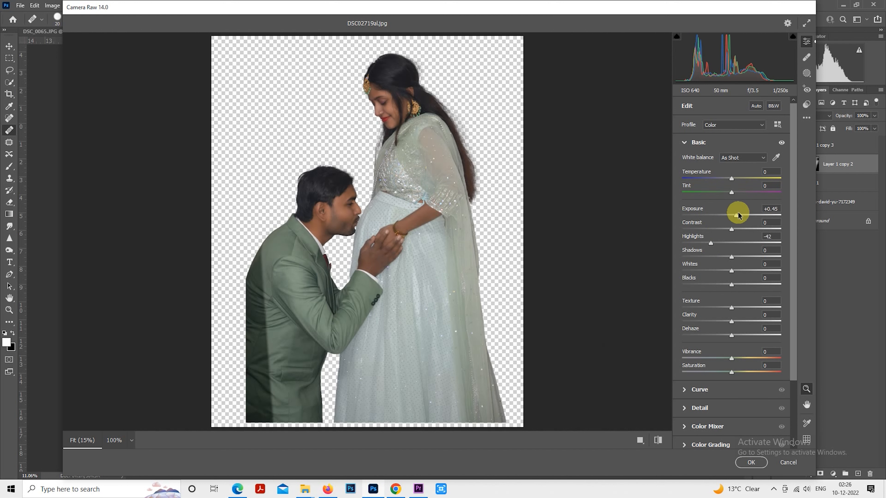
left_click_drag(754, 258, 761, 257)
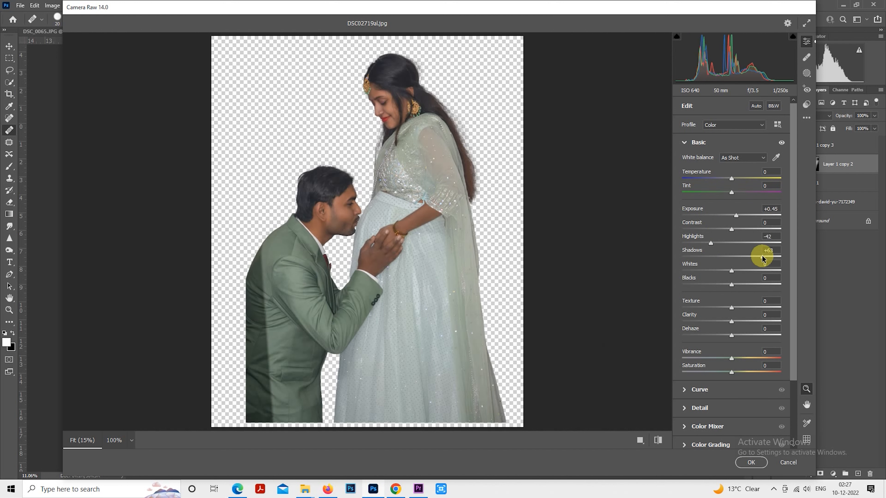
left_click(708, 271)
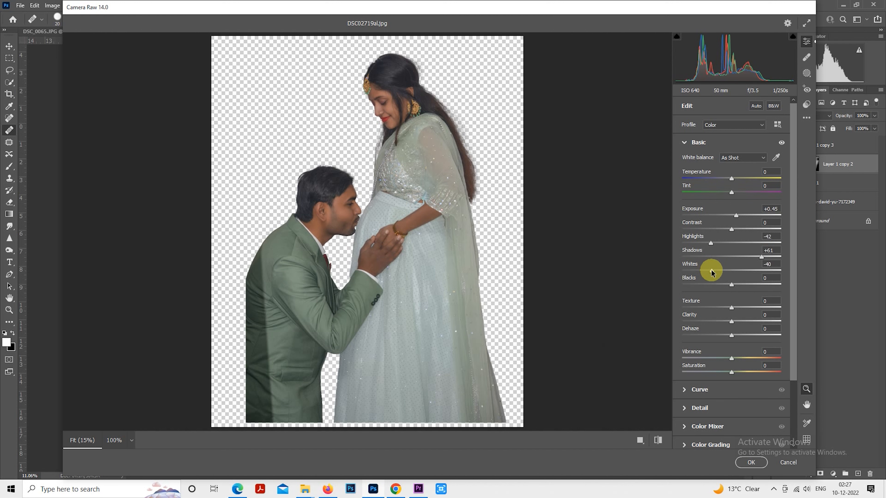
left_click_drag(744, 285, 751, 285)
left_click_drag(738, 216, 739, 216)
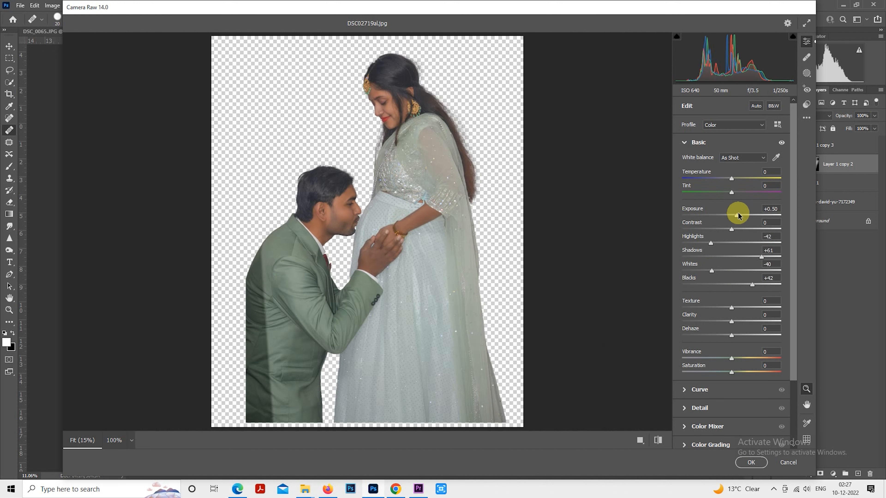
Step: Set the Oranges saturation to -19 in the Color Mixer and apply the Camera Raw adjustments
left_click(685, 143)
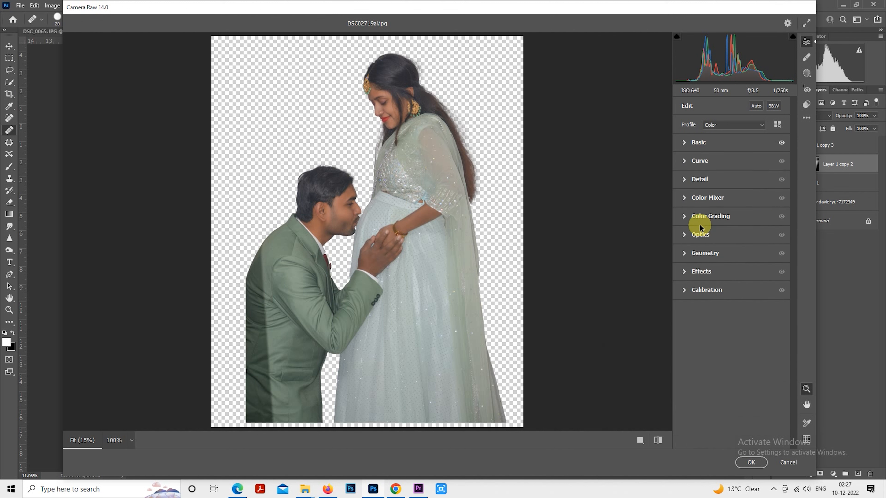
left_click(686, 197)
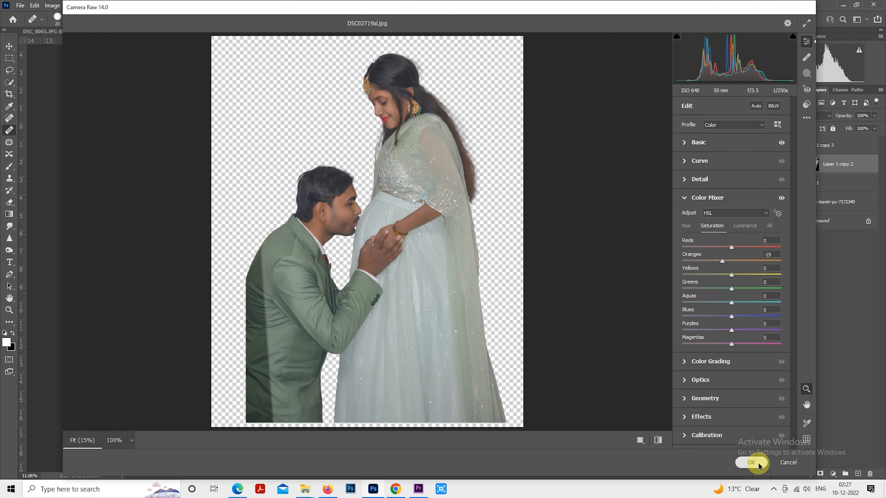
left_click(751, 462)
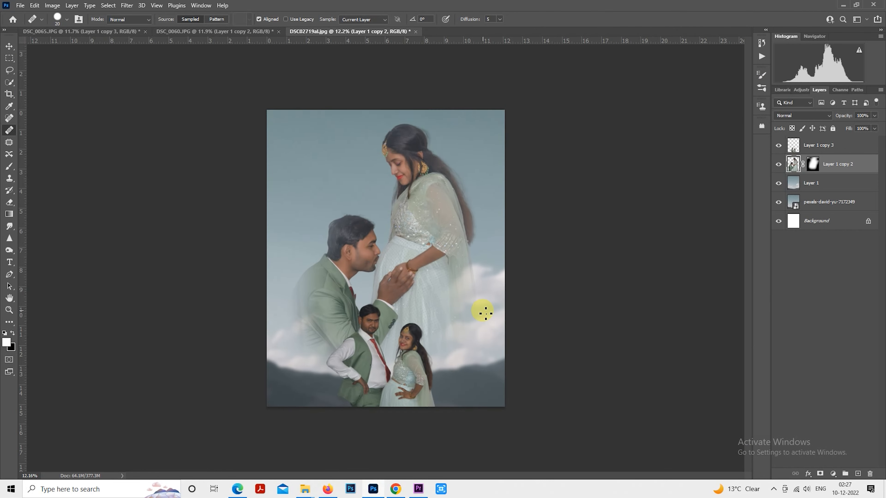
Step: Make Layer 1 copy 3 active and load the outline of its standing couple as a selection
left_click(780, 170)
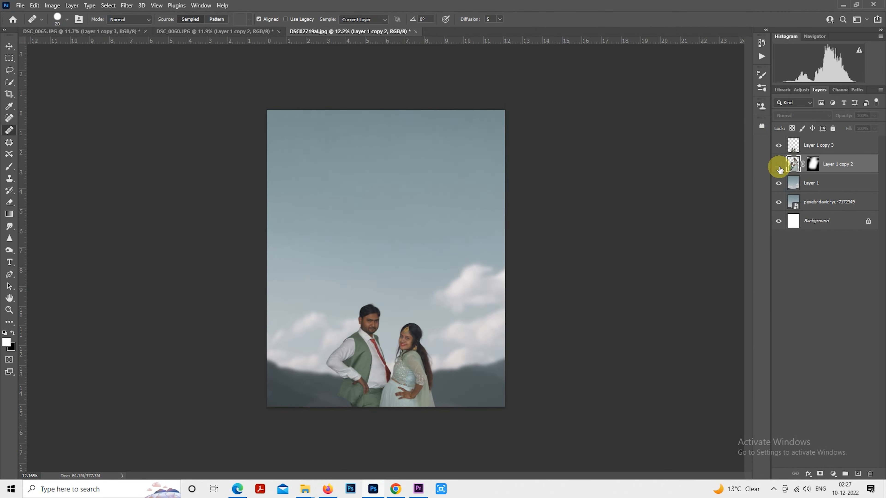
left_click(809, 146)
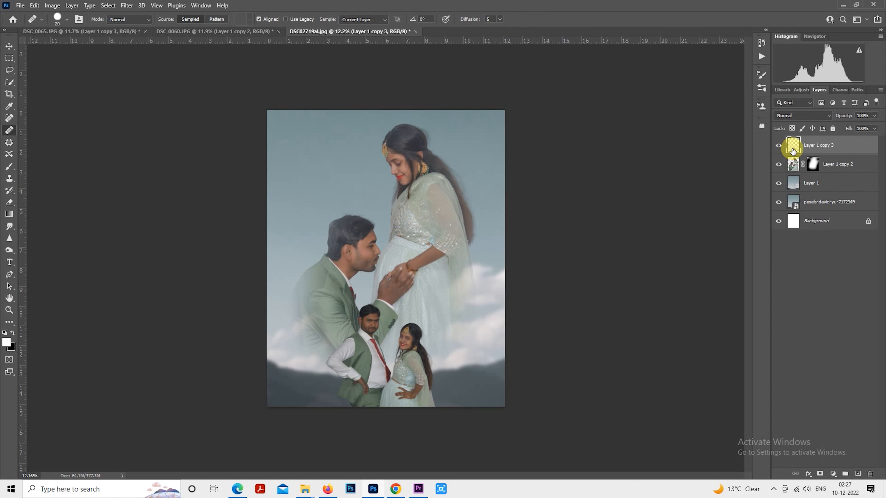
left_click(793, 149, "ctrl")
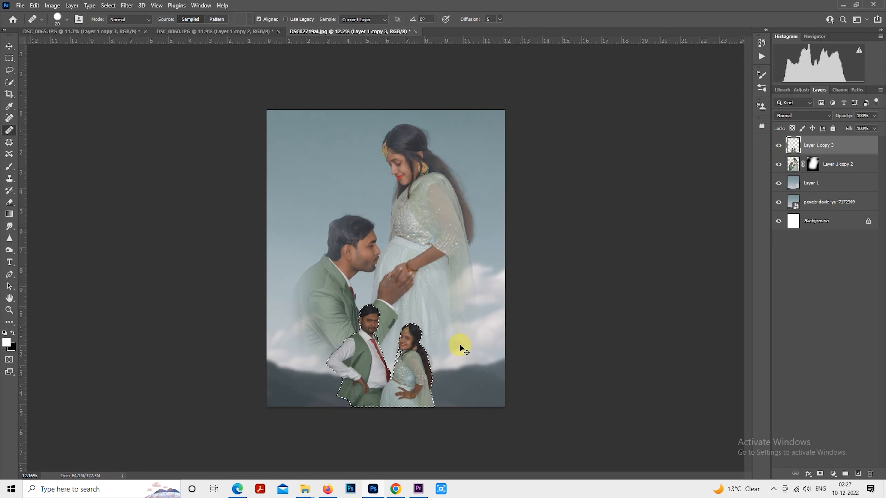
Step: Try reapplying the last filter to the standing couple and undo it
key("ctrl+alt+f")
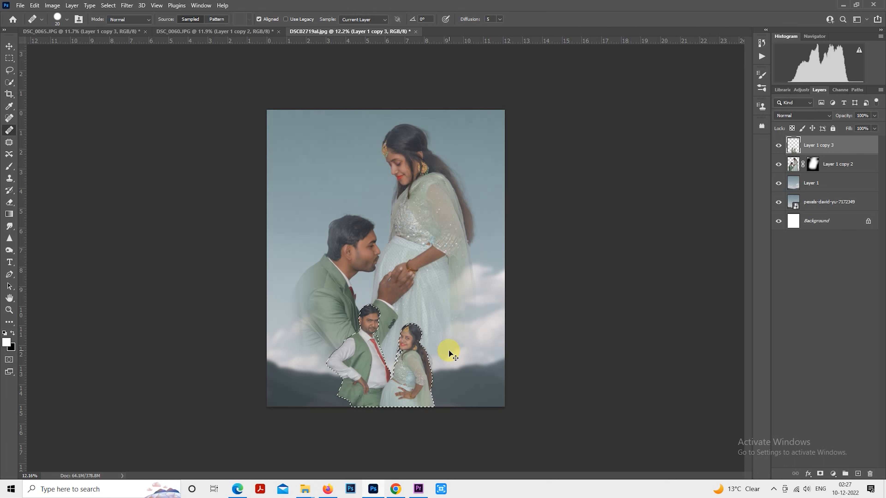
key("ctrl+z")
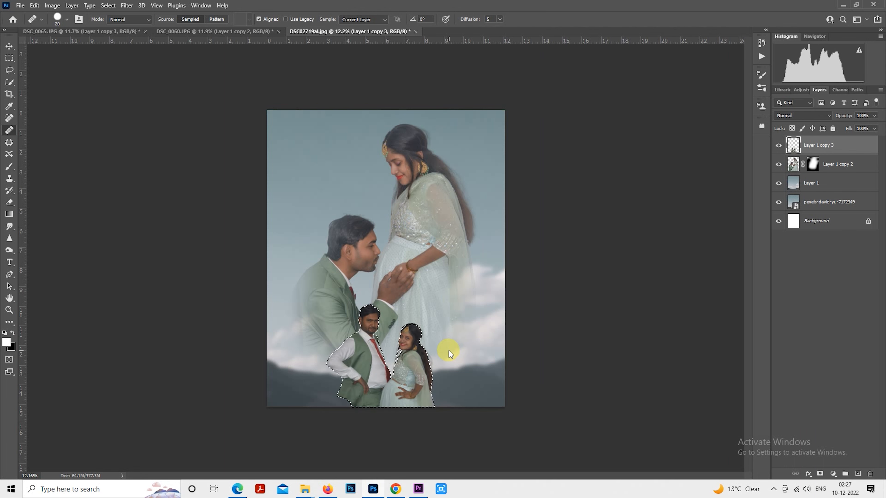
Step: In the Camera Raw Filter for the standing couple, set Oranges saturation to -10, Exposure to +0.15 and Highlights to -50
key("ctrl+shift+a")
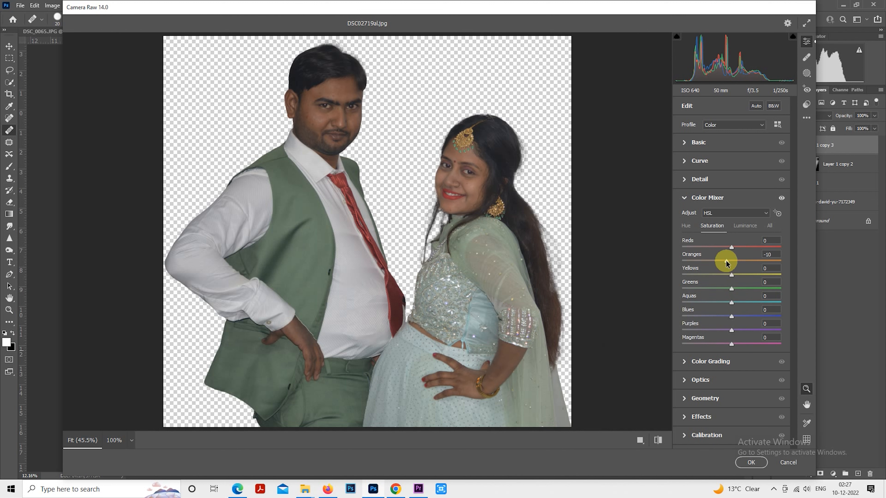
left_click(689, 142)
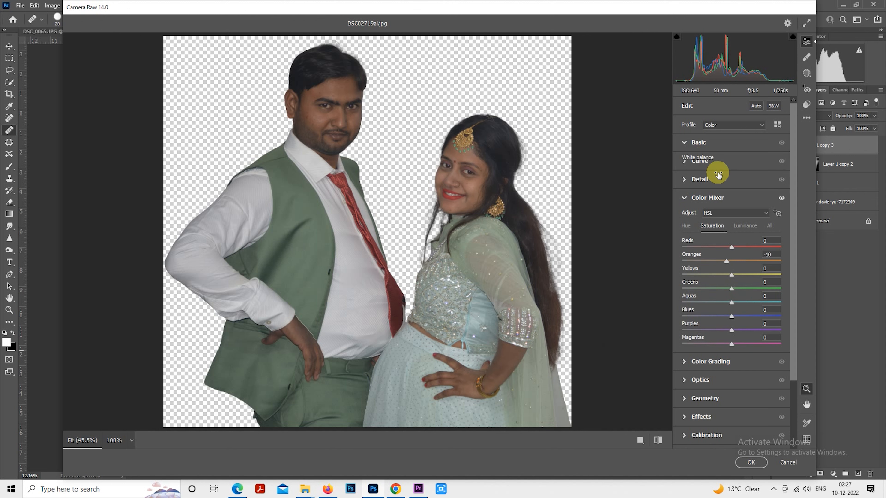
left_click_drag(732, 216, 734, 218)
left_click_drag(704, 244, 707, 243)
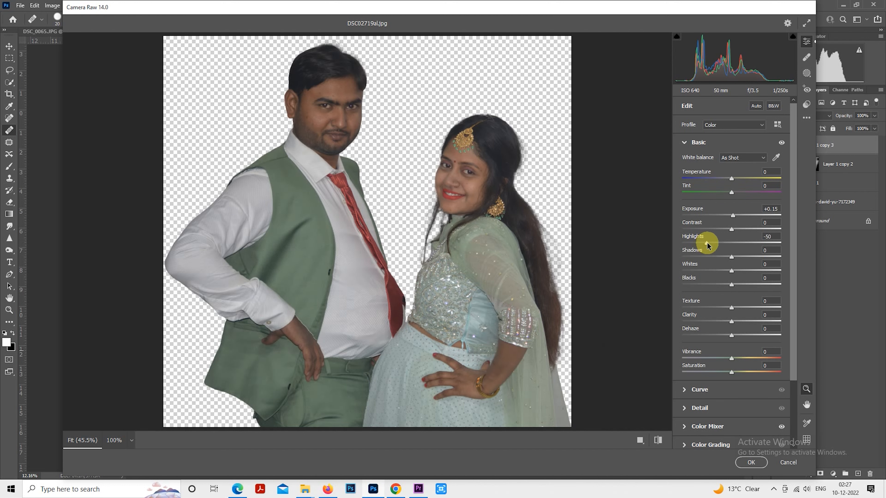
Step: Set Shadows to +57, Whites to -32 and Blacks to +28, raise Exposure slightly, and apply the Camera Raw adjustments
left_click_drag(751, 260, 745, 284)
left_click(742, 285)
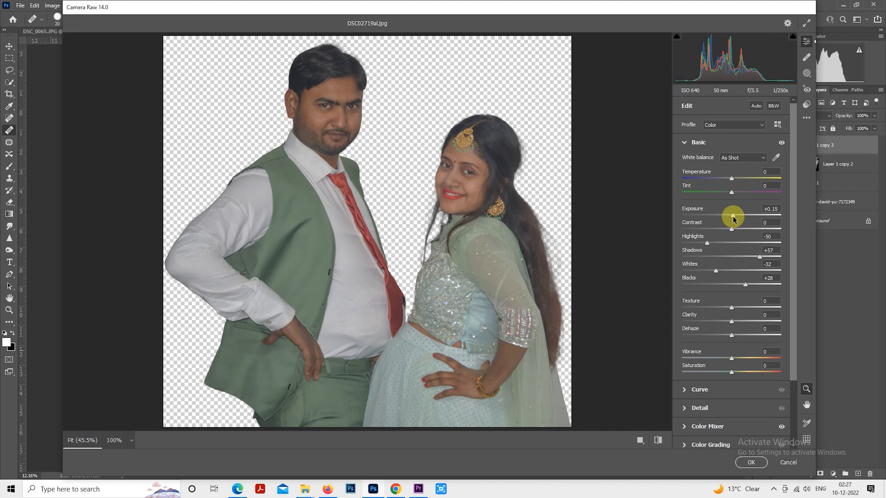
left_click_drag(734, 219, 735, 218)
left_click(751, 462)
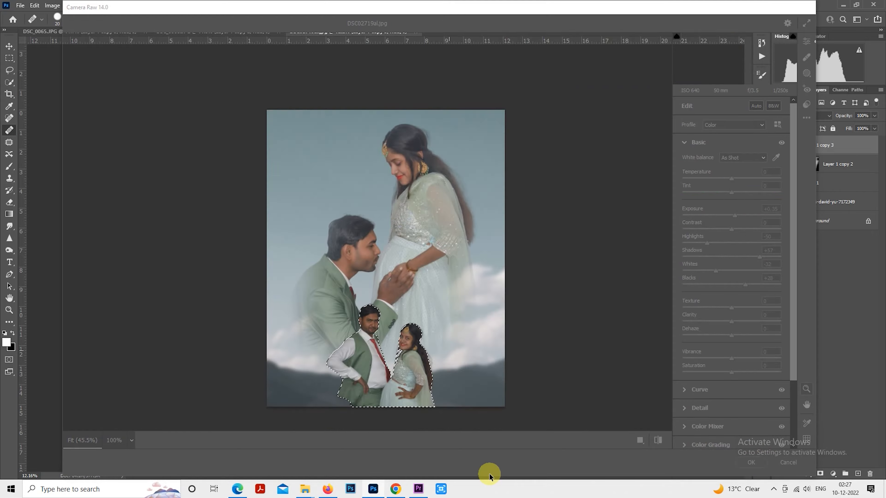
left_click(396, 489)
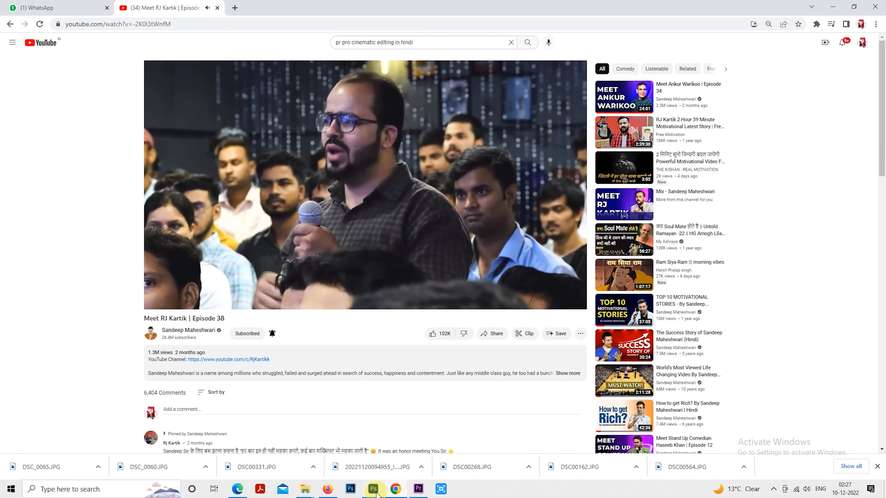
Step: Switch back to Photoshop and deselect the standing couple
left_click(374, 491)
key("ctrl+d")
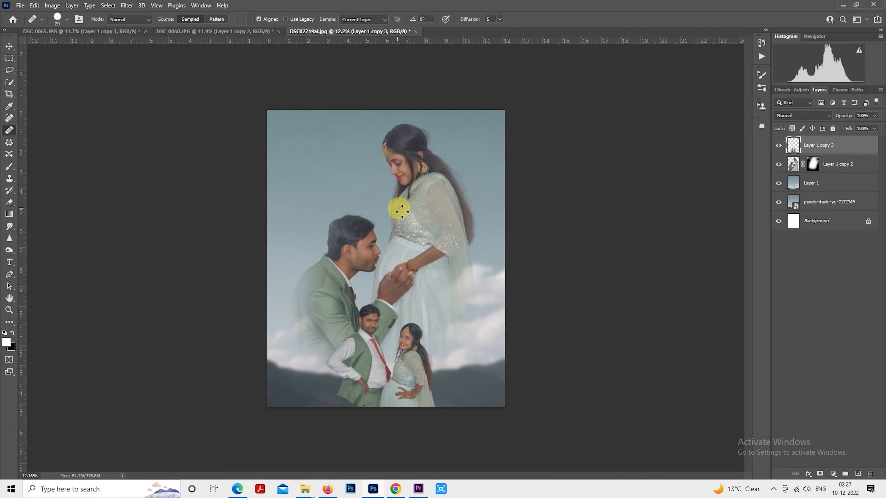
scroll(442, 269, "up", 2)
scroll(626, 291, "down", 1)
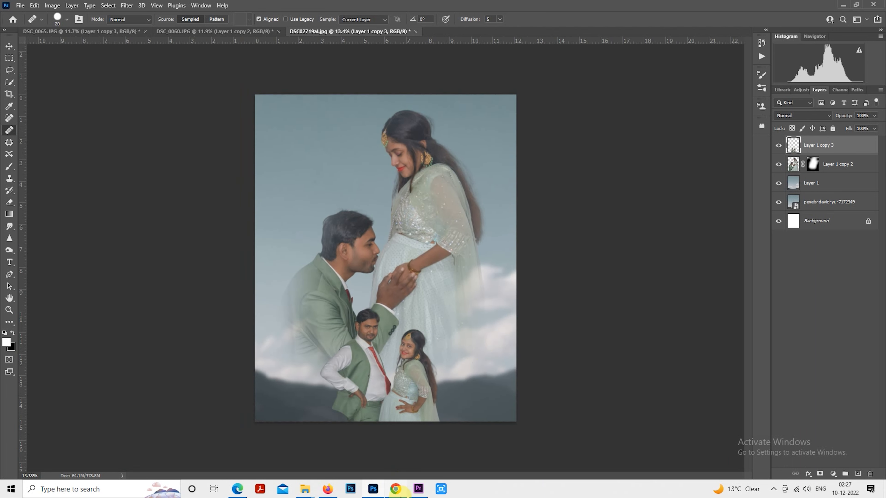
left_click(396, 489)
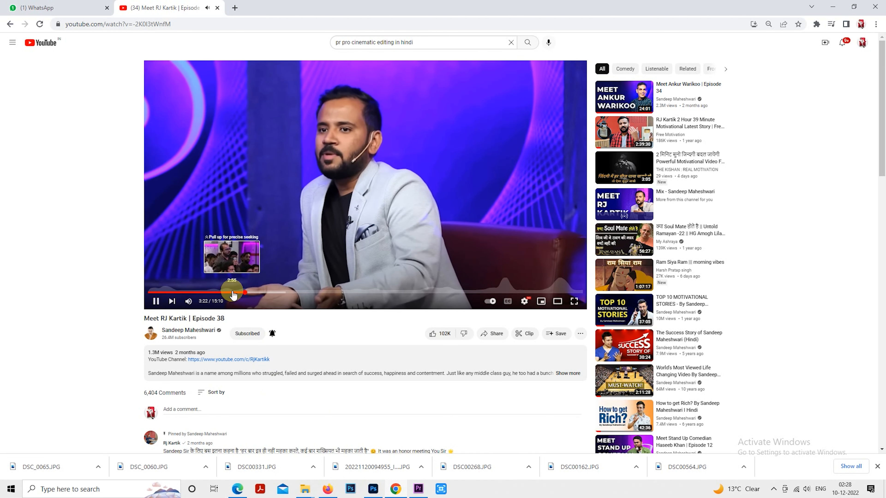
left_click(401, 485)
scroll(421, 330, "down", 1)
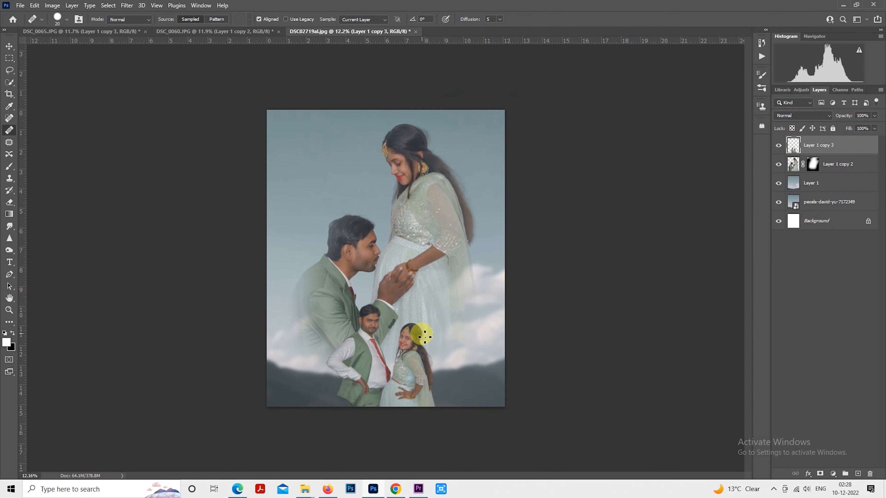
scroll(393, 328, "up", 2)
scroll(701, 249, "down", 1)
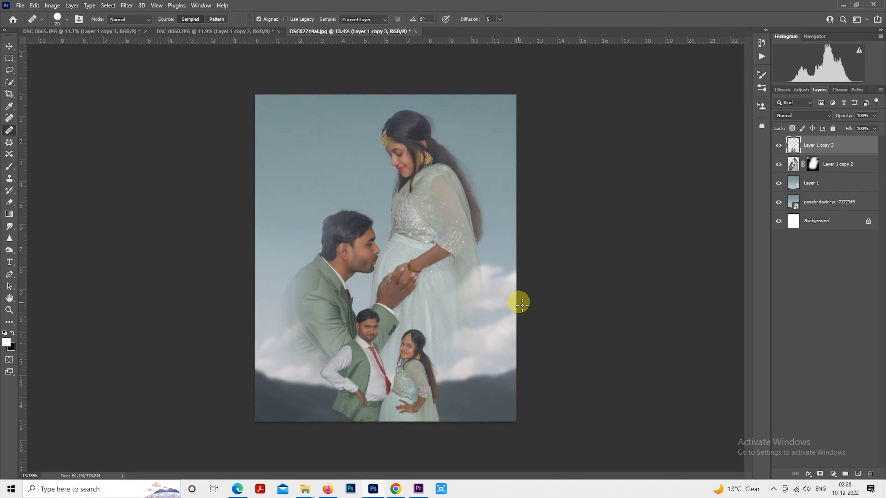
Step: Remove the blemishes on the standing man's forehead and above his eyebrow with the Spot Healing Brush
left_click(9, 118)
scroll(316, 390, "up", 4)
scroll(407, 279, "up", 20)
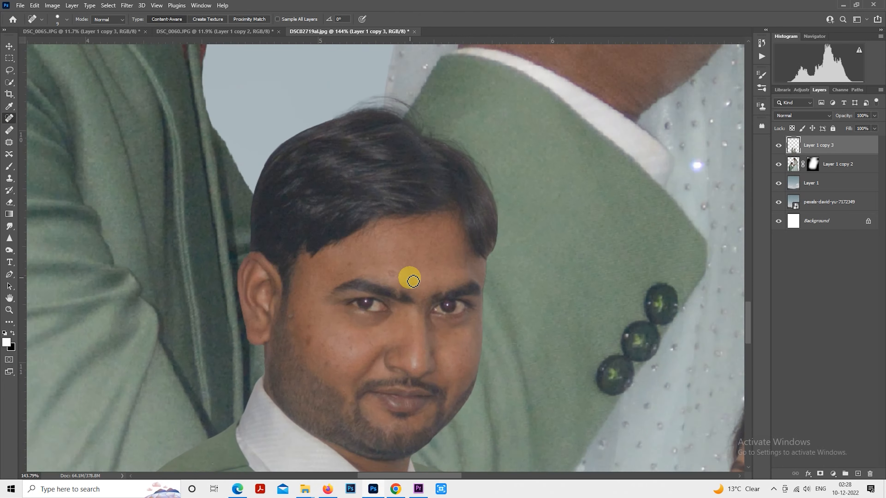
scroll(411, 282, "up", 1)
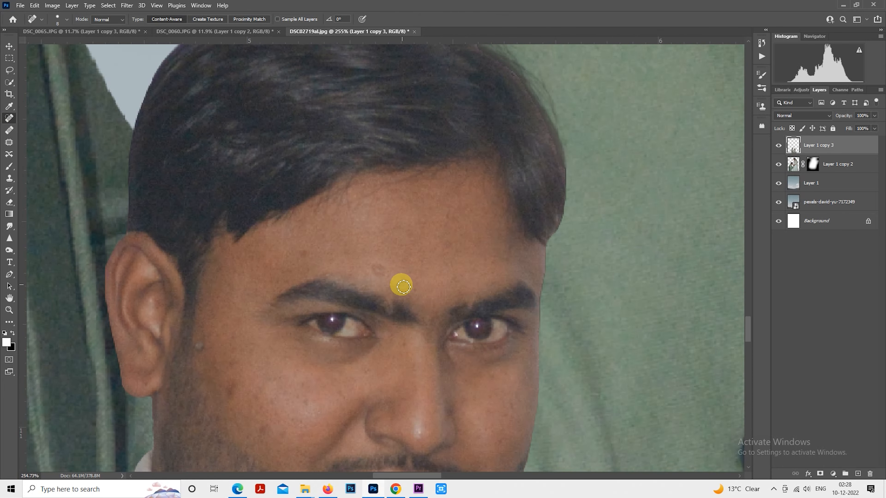
mouse_move(410, 274)
left_mouse_down()
mouse_move(417, 244)
mouse_move(457, 250)
mouse_move(456, 272)
left_mouse_up()
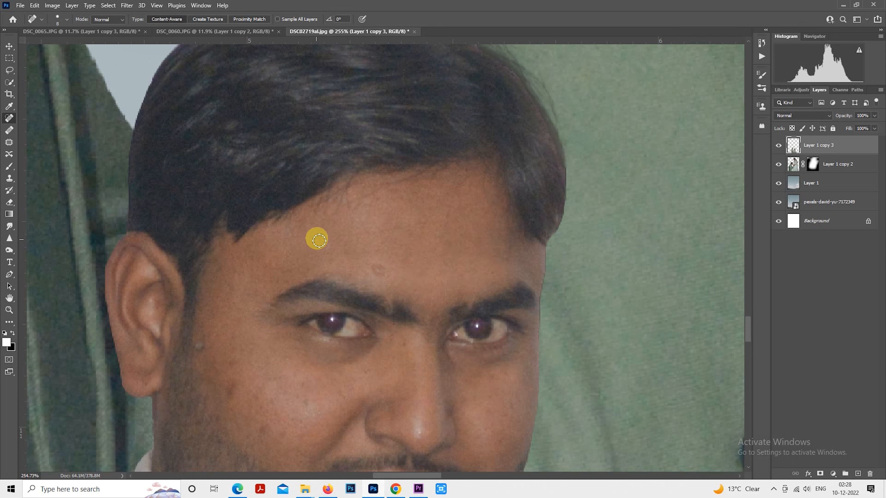
left_click(330, 260)
mouse_move(375, 272)
left_mouse_down()
mouse_move(363, 279)
mouse_move(471, 198)
left_mouse_up()
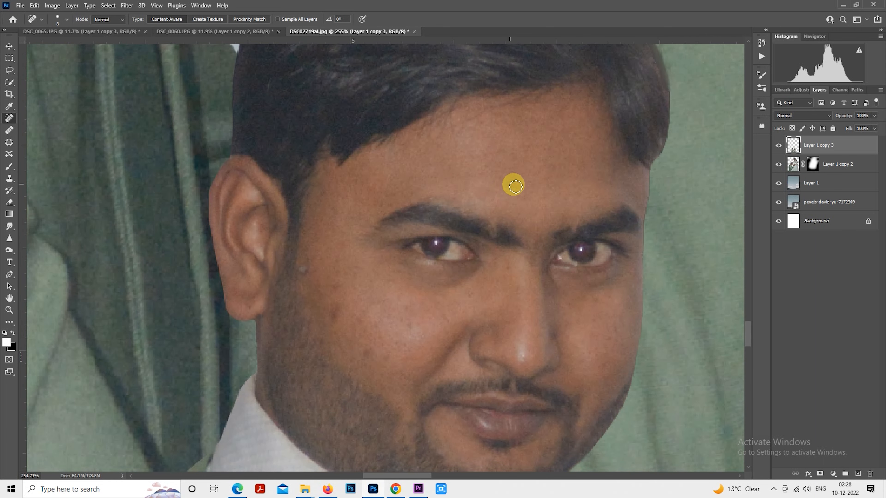
left_click_drag(384, 194, 393, 194)
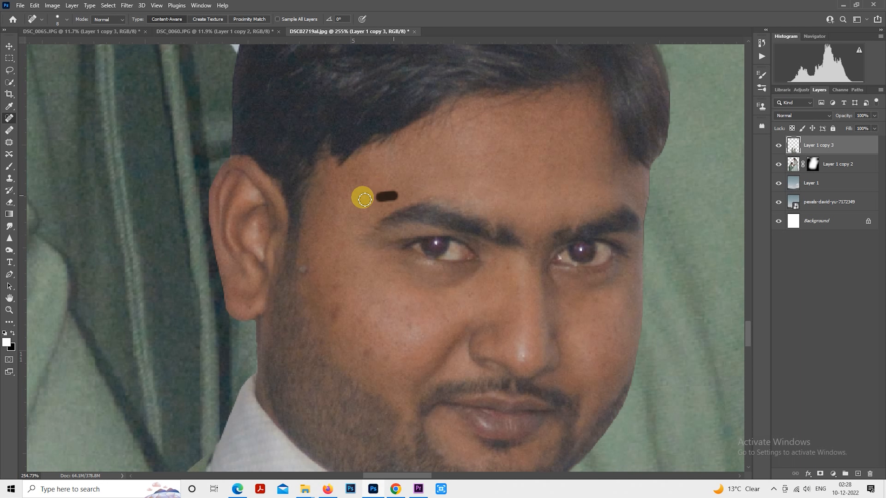
Step: Heal the mole near the standing man's ear and the spots on the cheek beside it
left_click(308, 274)
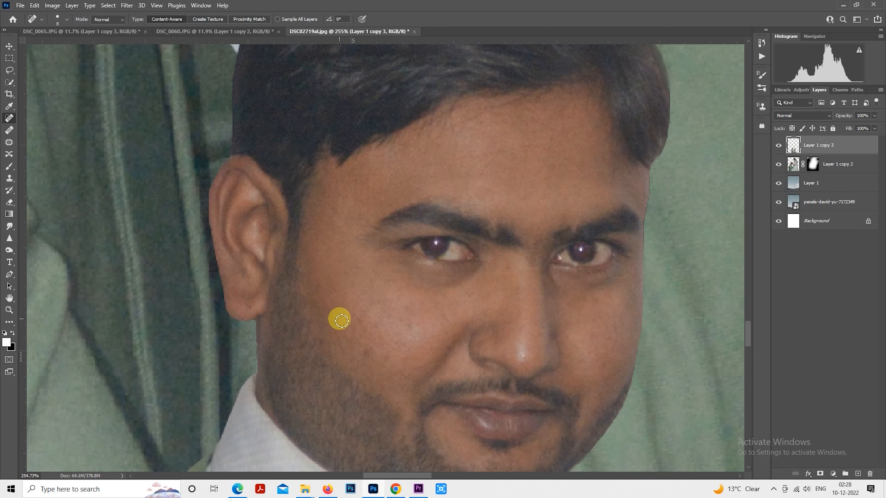
left_click_drag(342, 321, 300, 261)
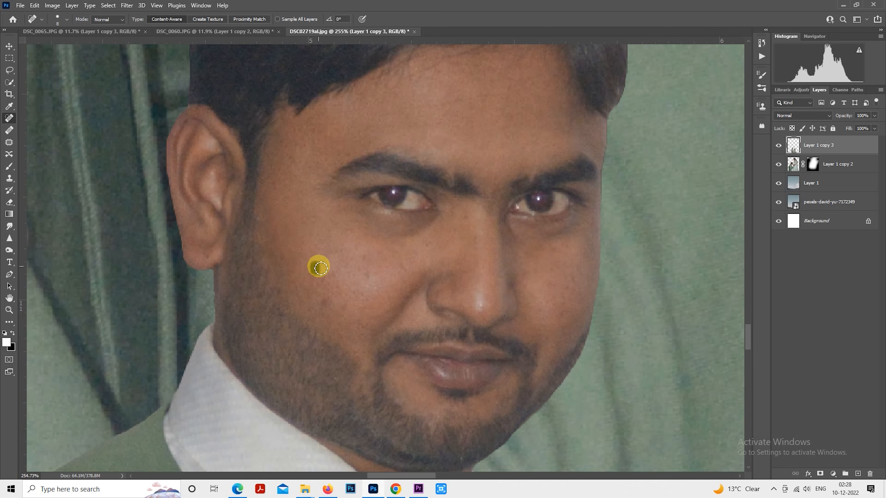
left_click(325, 304)
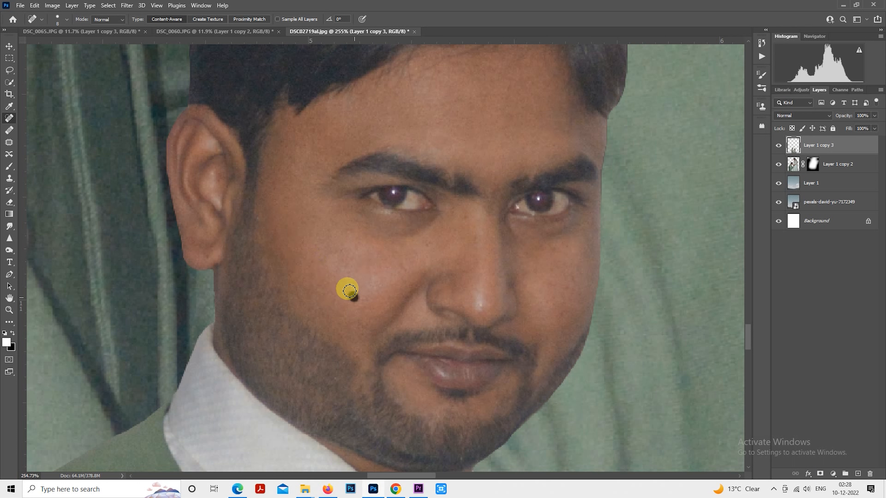
left_click(359, 252)
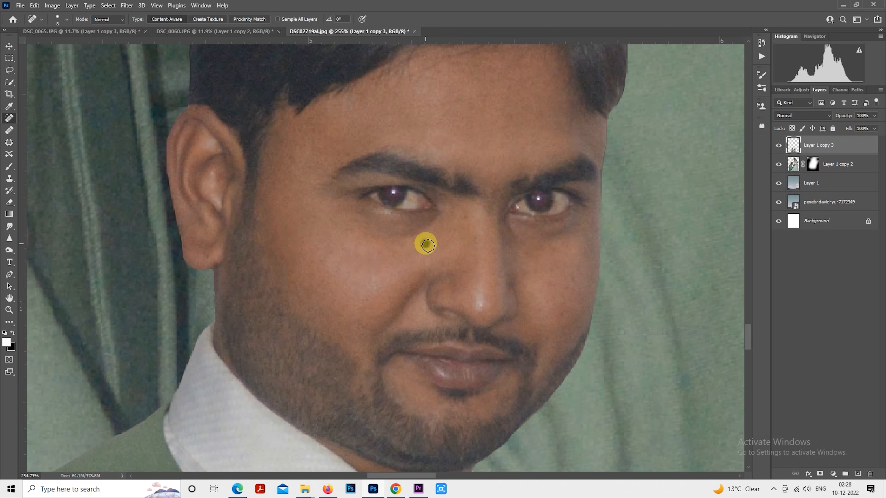
Step: Heal the blemishes on the standing man's other cheek, away from the visible ear
left_click_drag(425, 242, 284, 201)
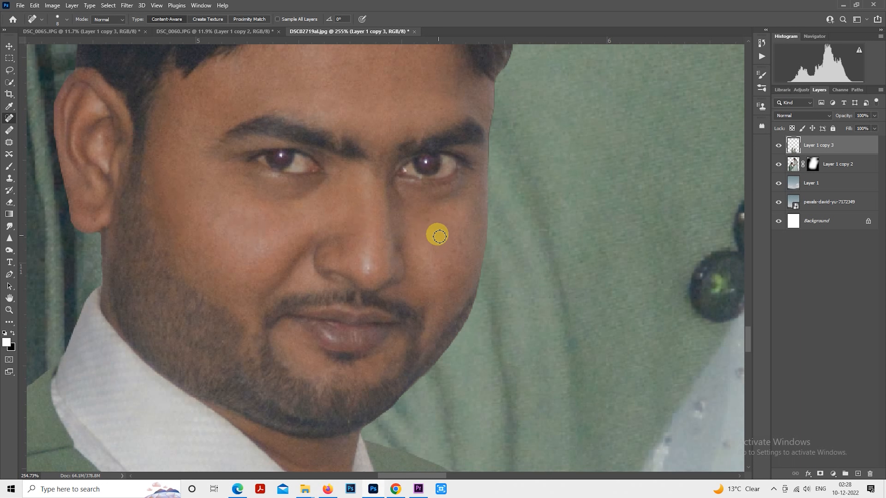
left_click(456, 237)
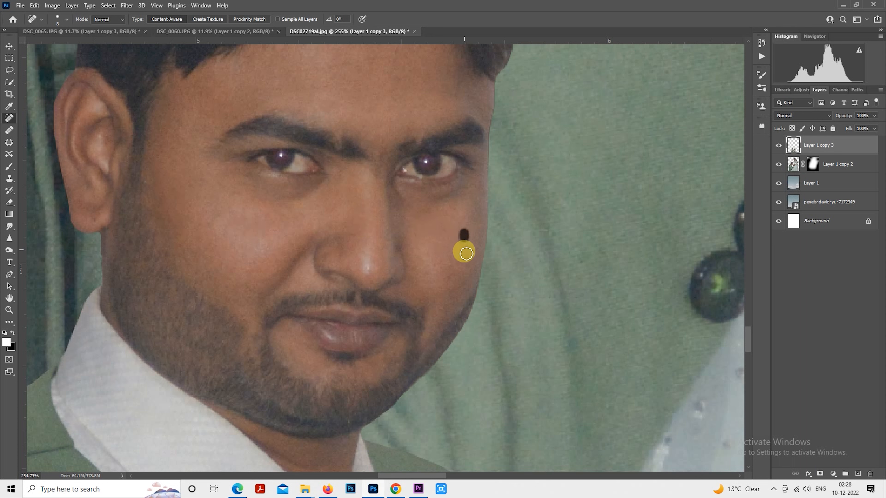
left_click(442, 259)
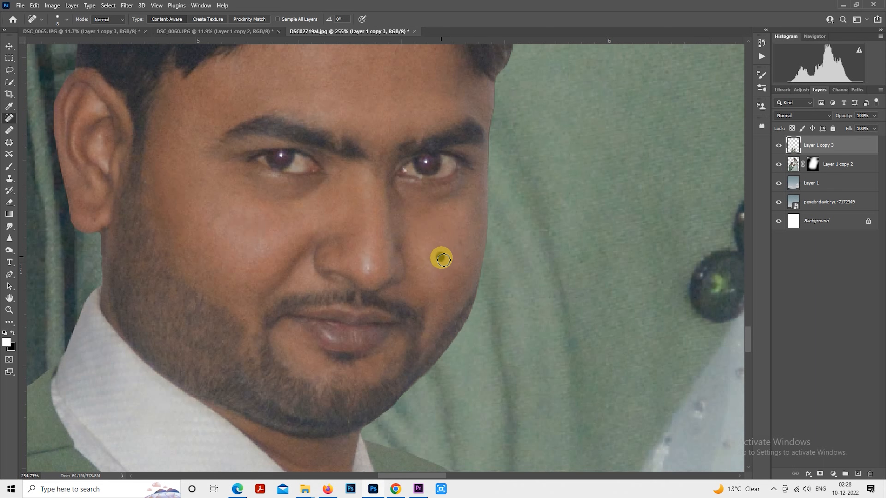
left_click(458, 250)
left_click(446, 230)
scroll(446, 248, "down", 1)
scroll(393, 357, "up", 1)
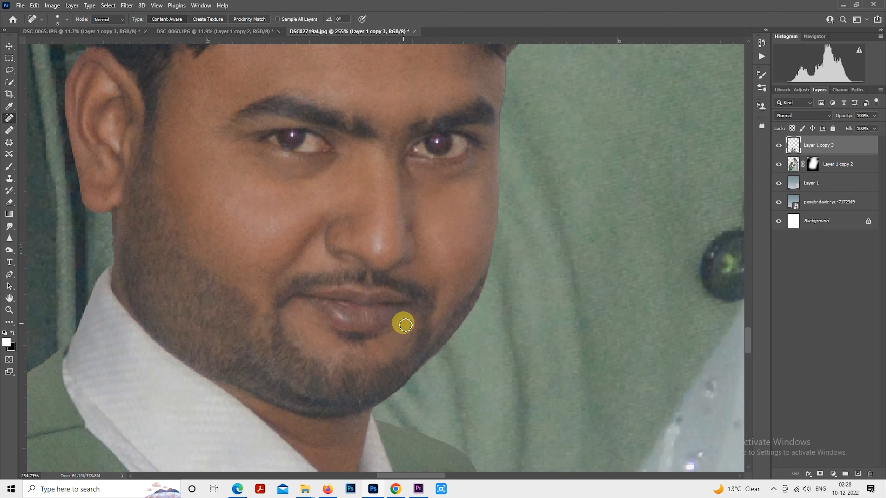
scroll(320, 332, "down", 6)
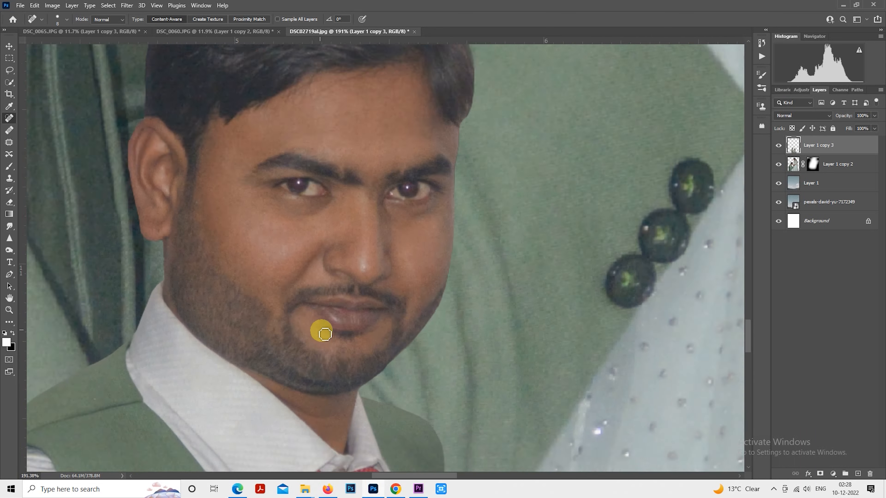
Step: Heal the small spots on the standing woman's forehead around the eyebrows and below the hair ornament
left_click_drag(579, 245, 321, 125)
scroll(337, 207, "up", 9)
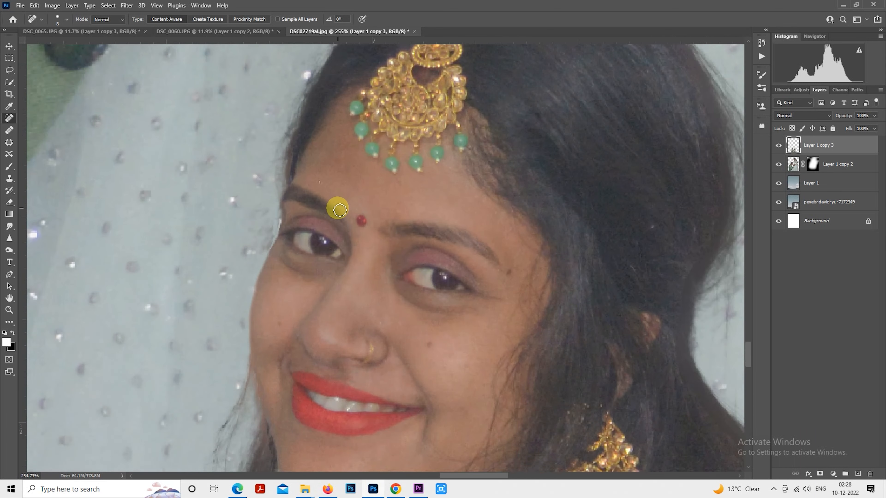
left_click(311, 179)
left_click(329, 186)
left_click(355, 182)
left_click(356, 175)
left_click(340, 163)
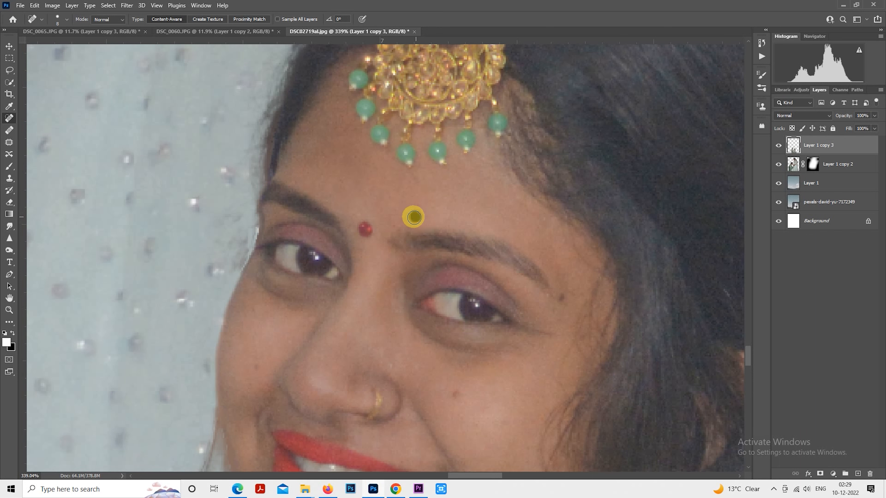
Step: Heal the moles and spots on the standing woman's cheeks, beside her eye and on her chin
left_click_drag(413, 236, 407, 126)
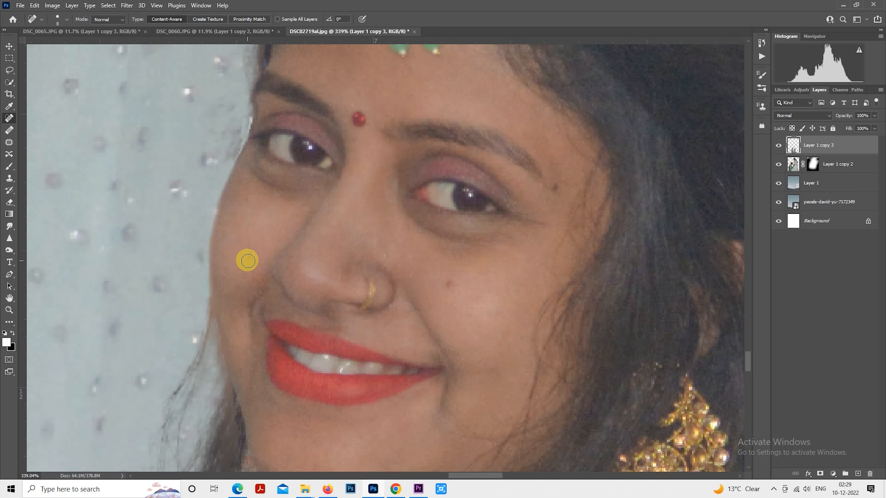
left_click(244, 213)
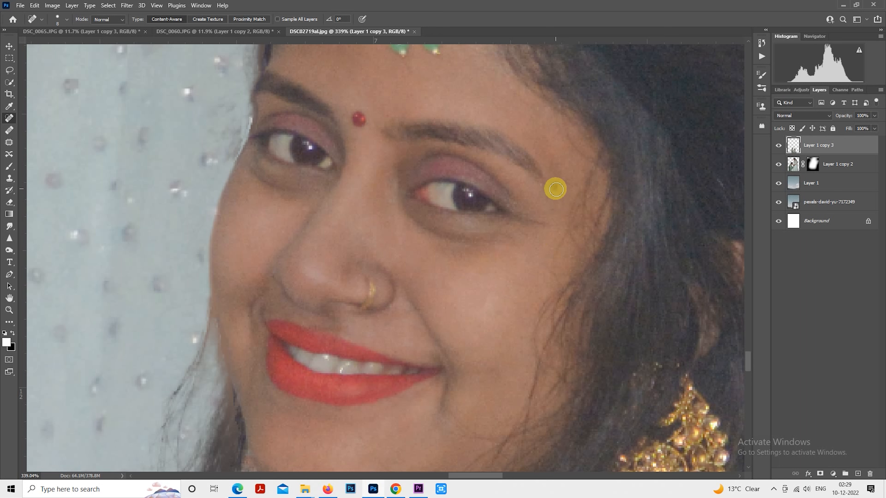
scroll(540, 218, "down", 3)
scroll(540, 218, "left", 2)
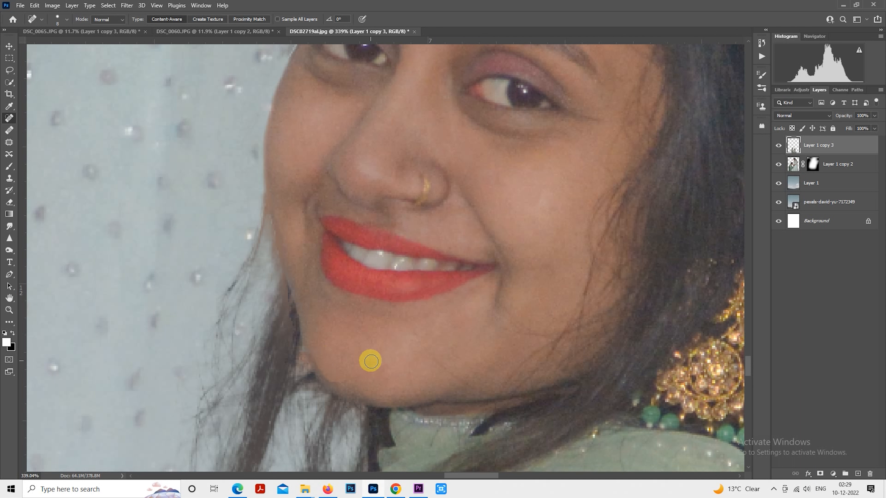
left_click(459, 322)
left_click(414, 328)
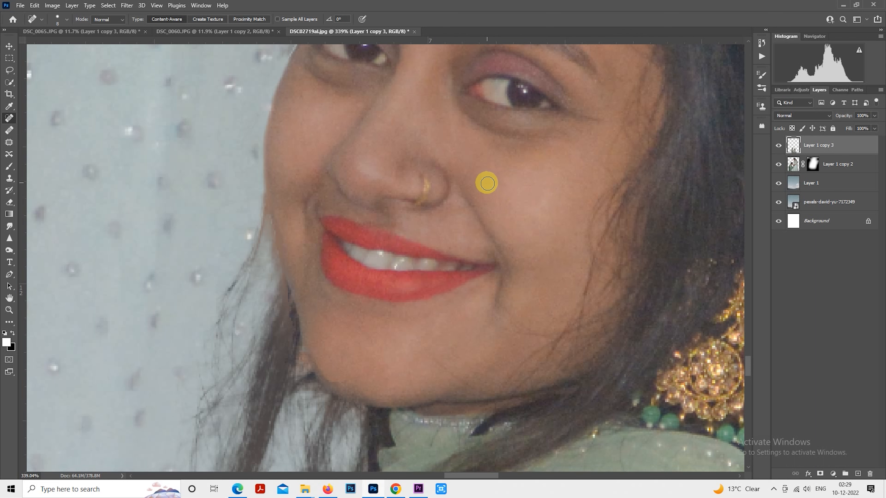
Step: Smooth the standing couple's skin on Layer 1 copy 3 with the SkinFiner filter at its default settings
key("ctrl+1")
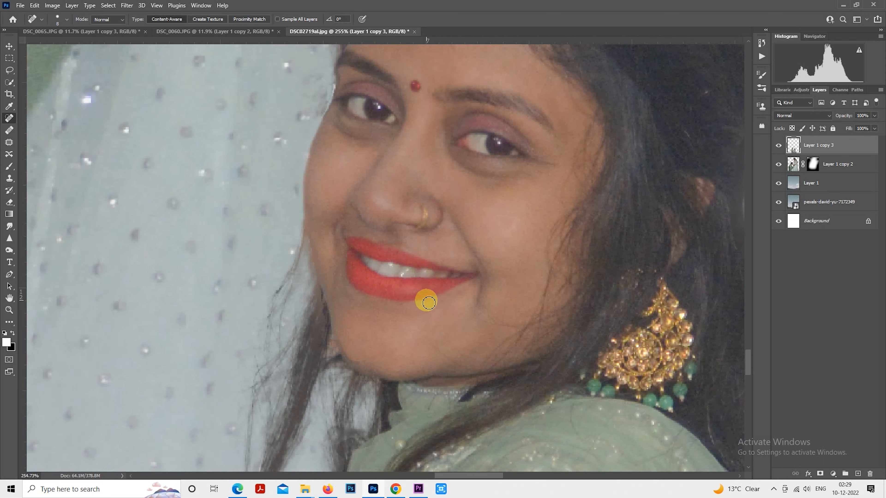
scroll(424, 327, "down", 2)
scroll(142, 181, "down", 1)
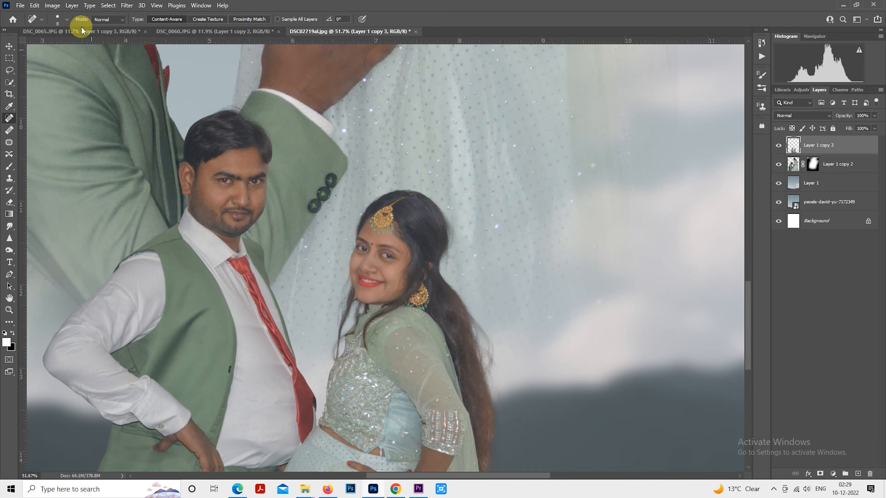
left_click(123, 7)
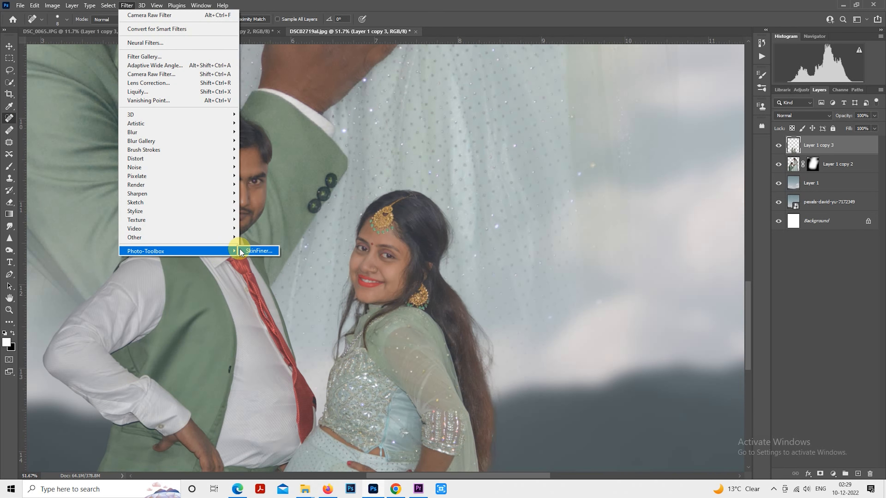
left_click(258, 251)
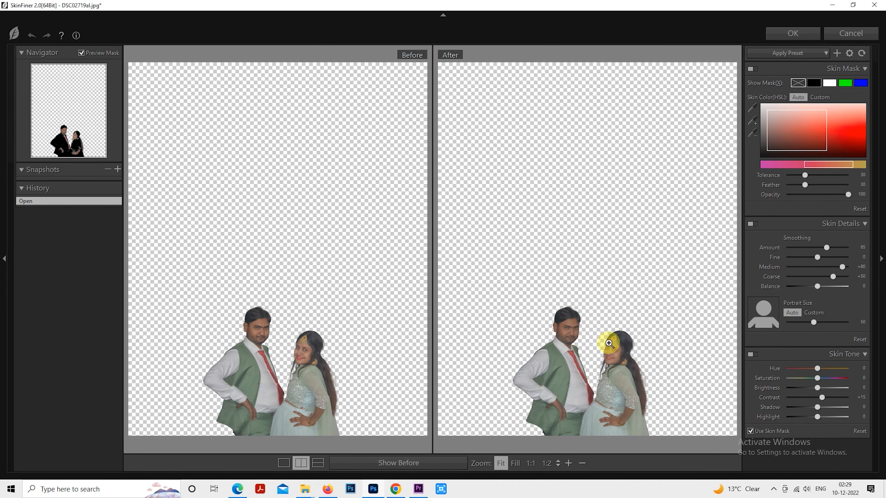
left_click(567, 338)
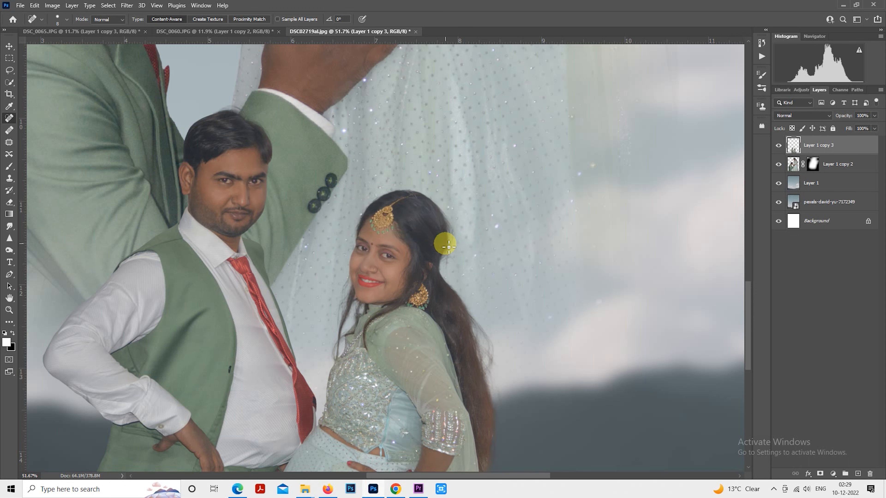
key("ctrl+0")
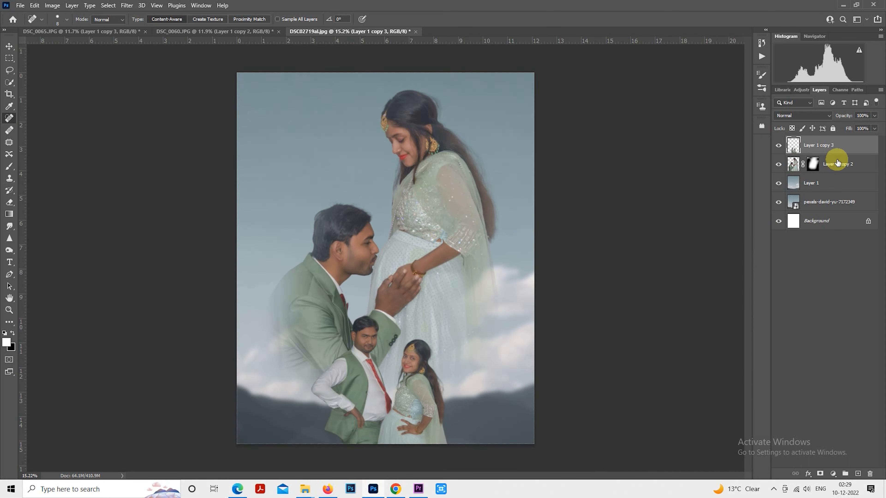
Step: Stamp all visible layers into a new merged layer at the top and duplicate it
key("alt")
key("ctrl+shift+alt+e")
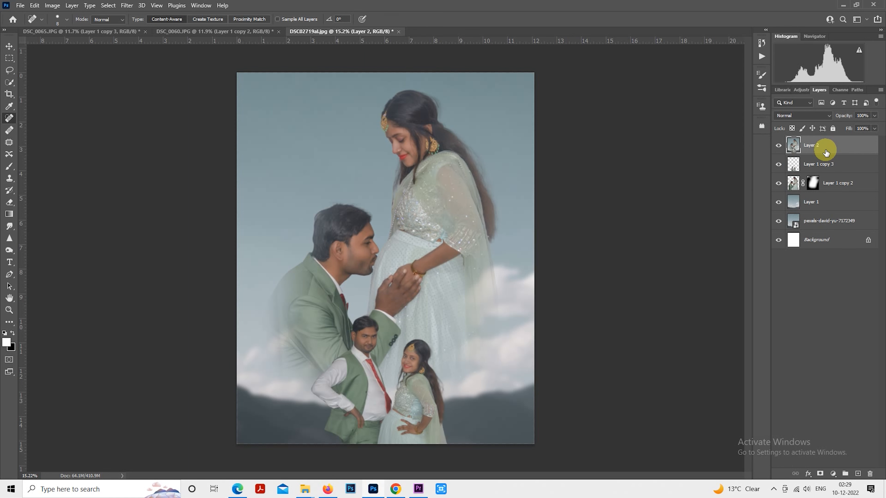
key("ctrl+j")
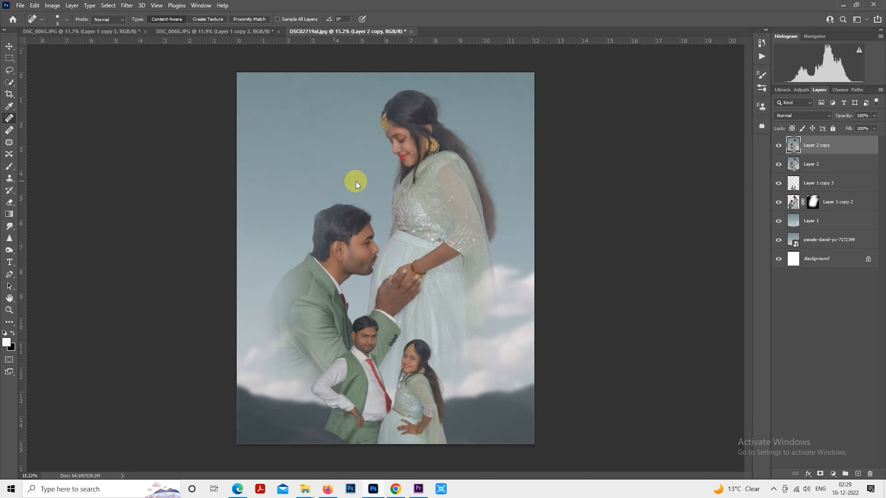
key("ctrl+shift+a")
left_click(806, 104)
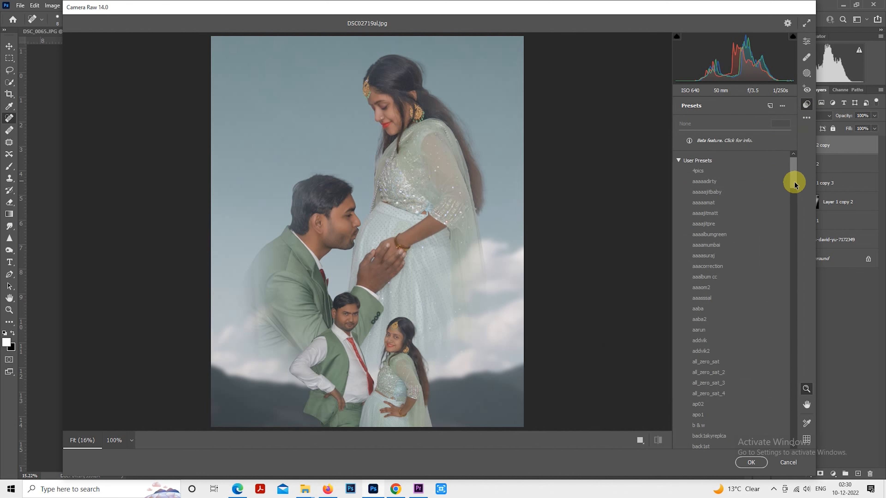
scroll(792, 192, "down", 3)
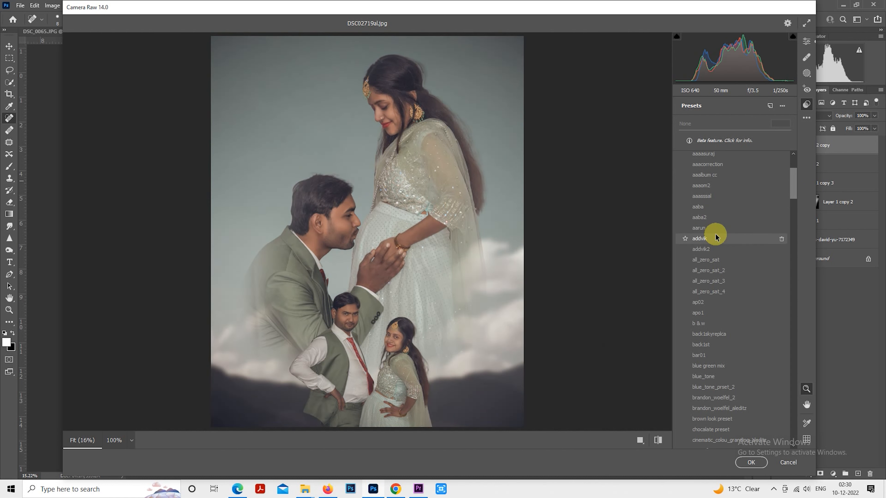
left_click(717, 245)
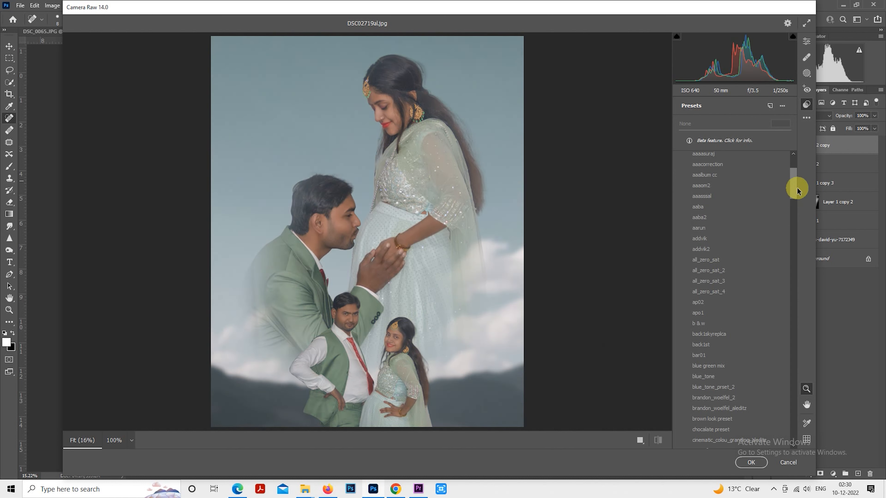
left_click_drag(791, 194, 792, 223)
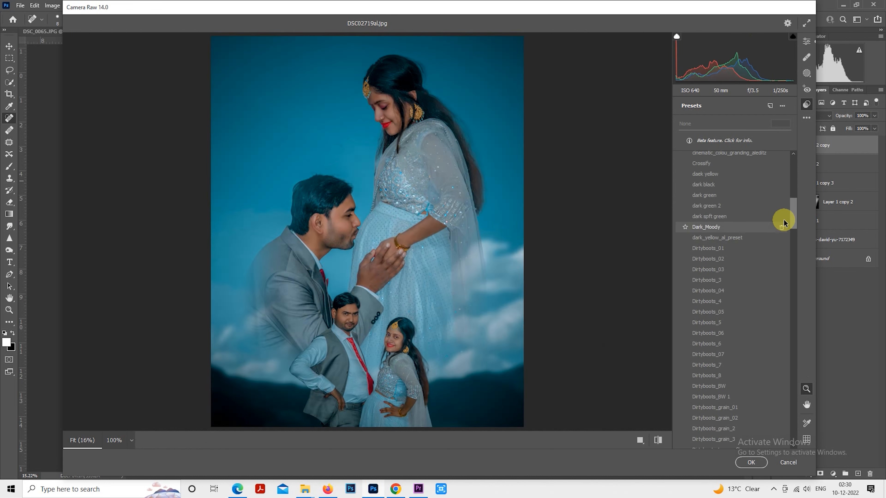
left_click_drag(790, 219, 791, 362)
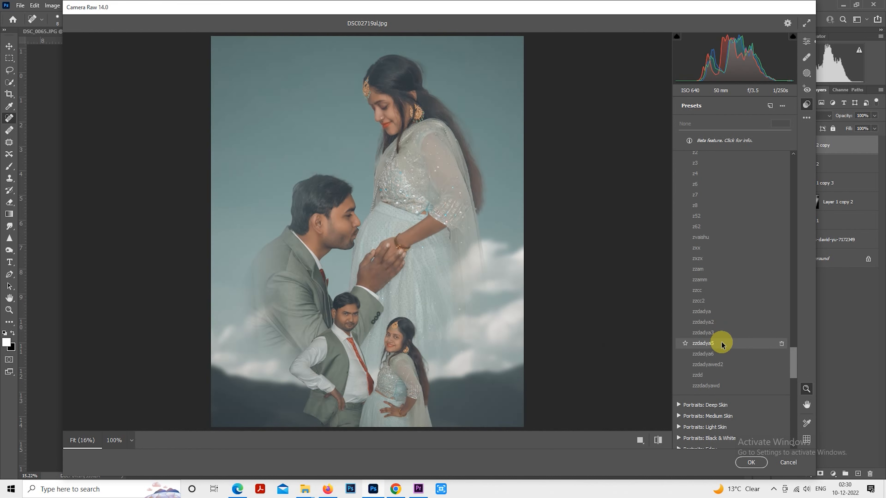
left_click(721, 344)
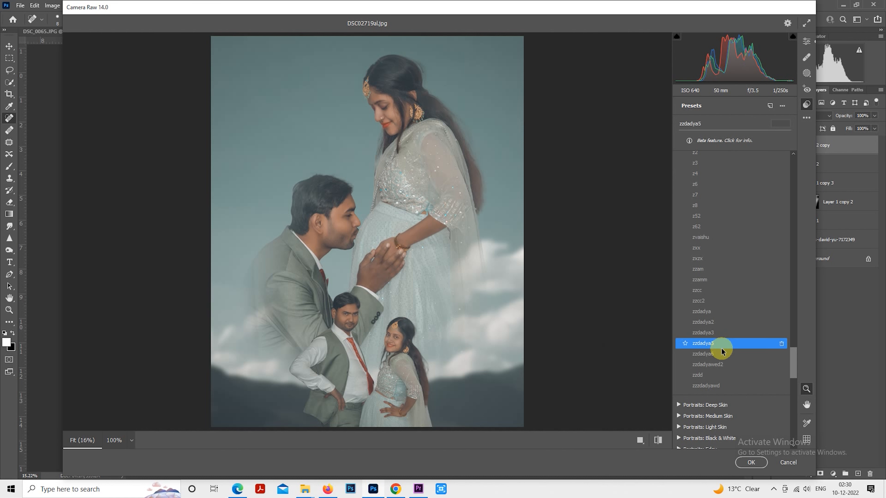
left_click(722, 356)
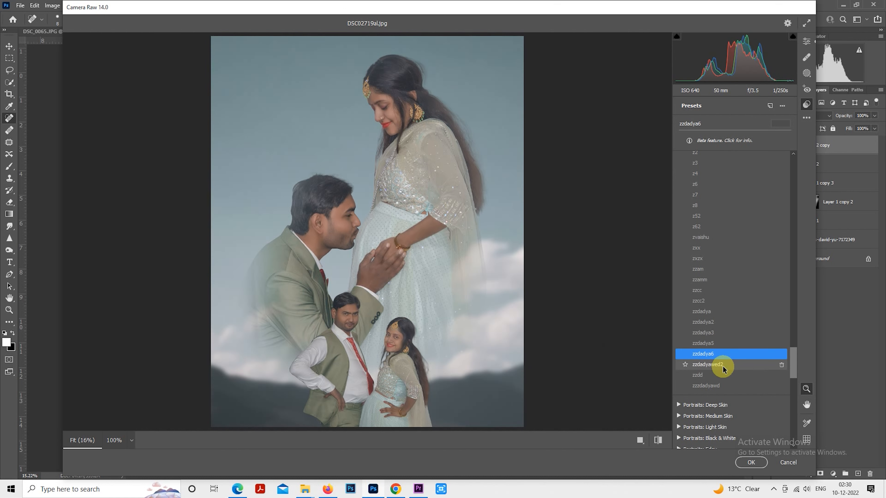
left_click(723, 365)
left_click(722, 374)
left_click(721, 385)
scroll(722, 279, "up", 3)
scroll(718, 331, "down", 3)
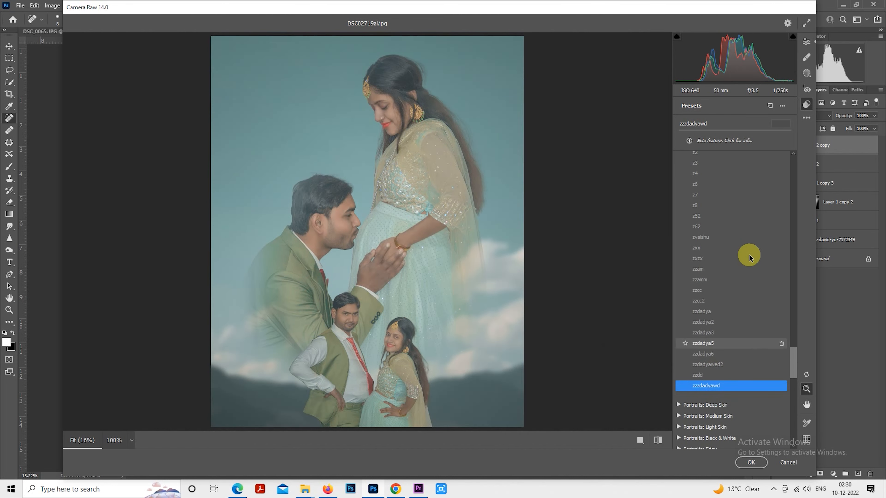
scroll(746, 216, "up", 5)
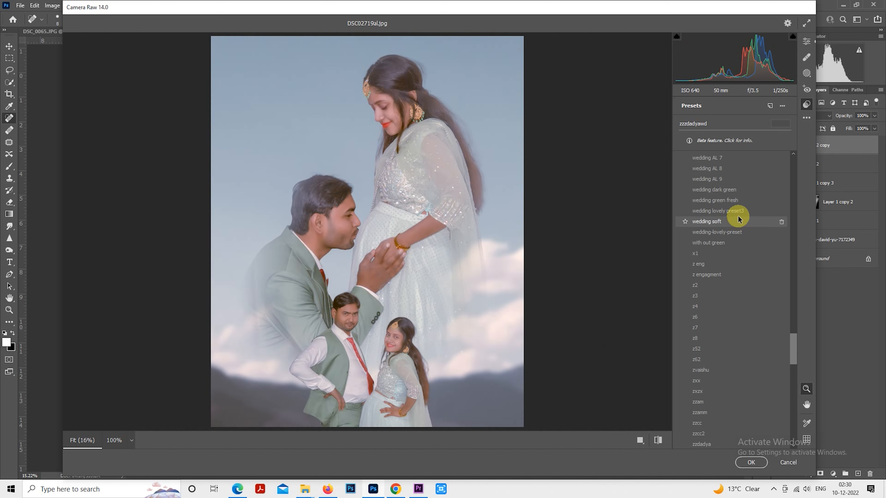
scroll(740, 214, "up", 3)
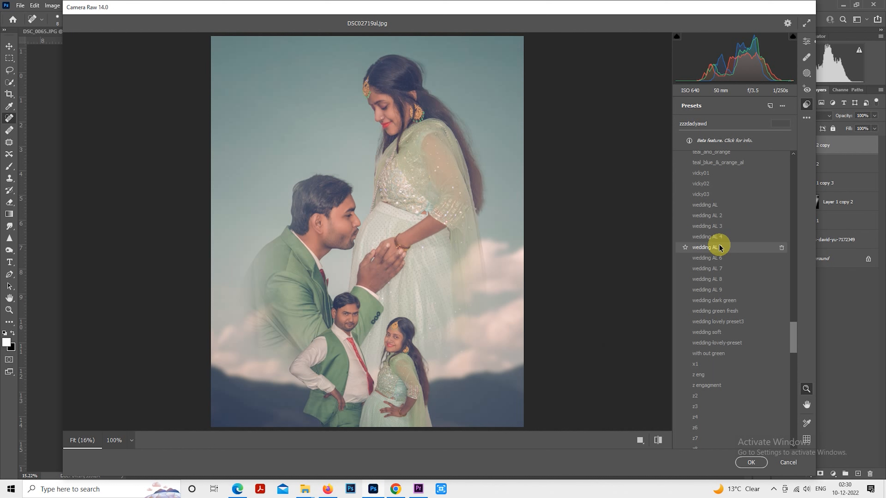
scroll(721, 248, "up", 4)
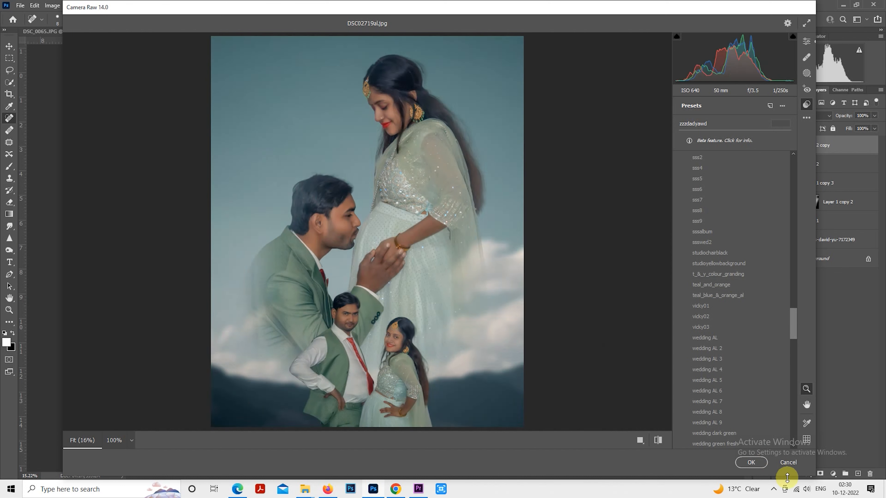
left_click(788, 464)
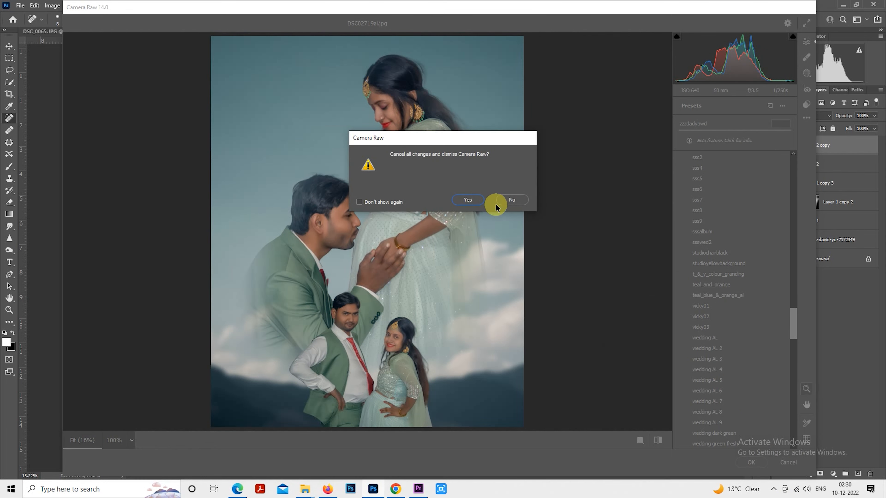
left_click(510, 202)
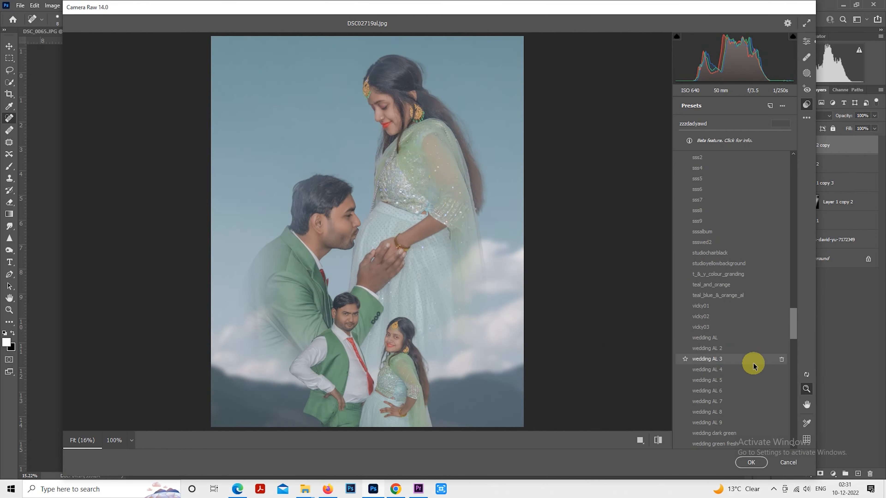
left_click(788, 463)
left_click(465, 198)
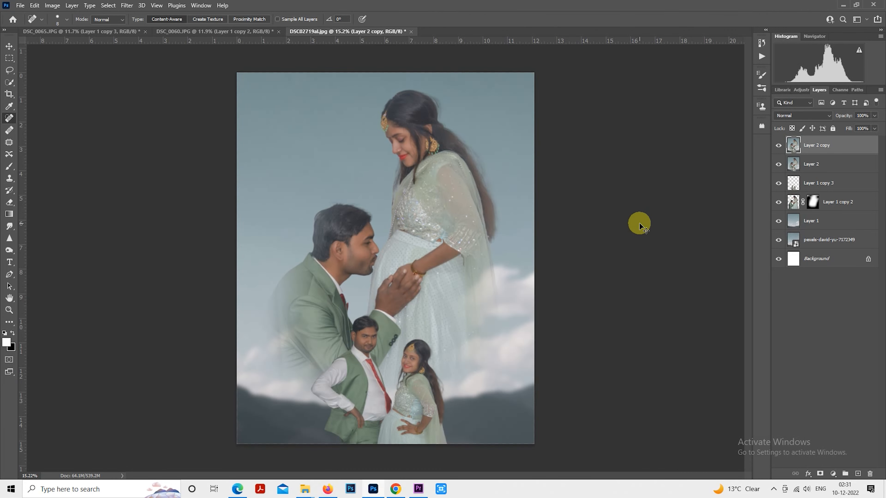
Step: Delete the two merged layers at the top of the stack, Layer 2 copy and Layer 2
key("Delete")
key("Delete")
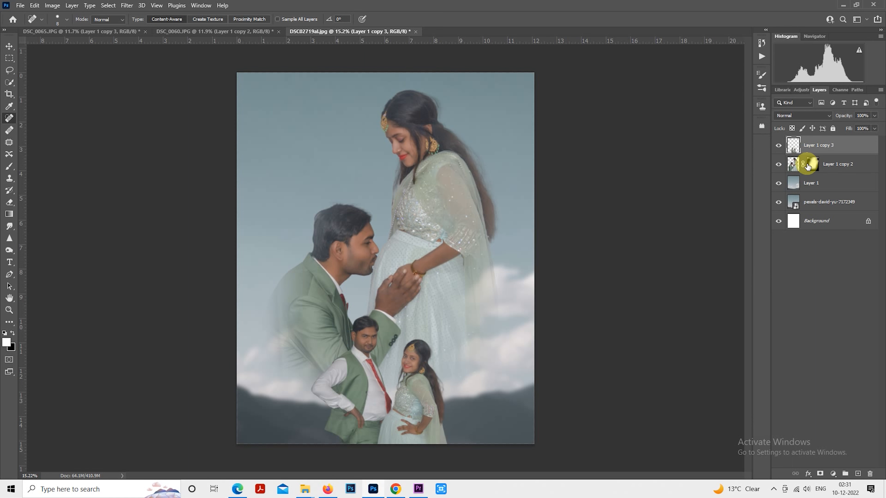
Step: Set Layer 1 copy 2 to 50% opacity with the Luminosity blend mode
left_click(829, 170)
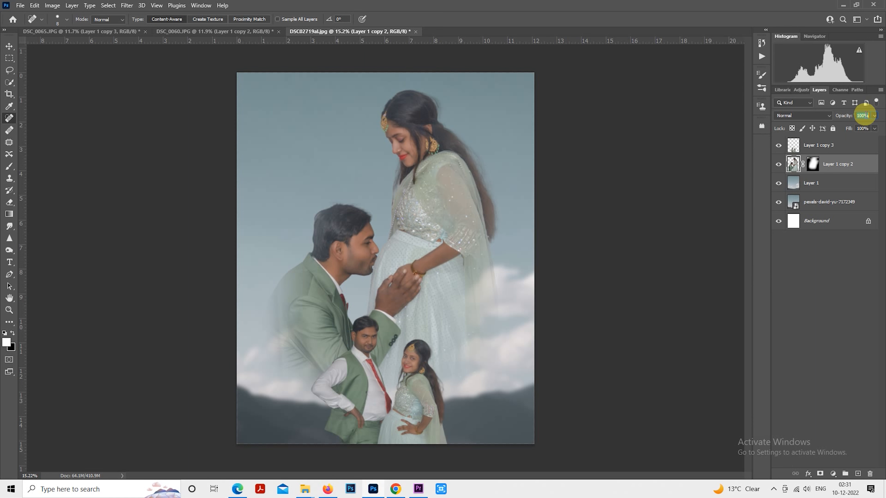
type("50")
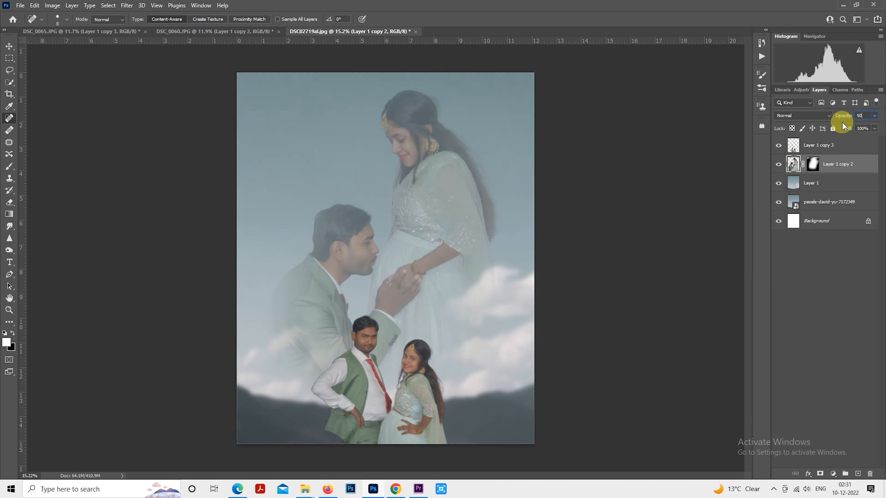
left_click(799, 115)
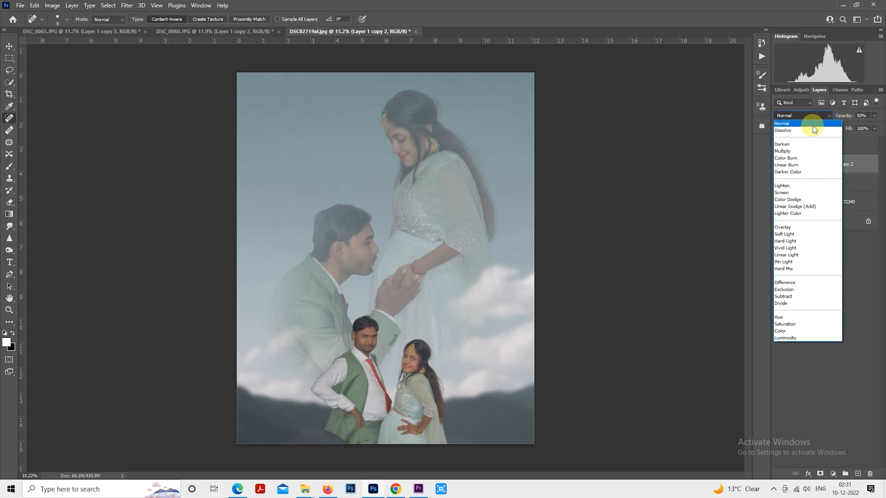
left_click(808, 337)
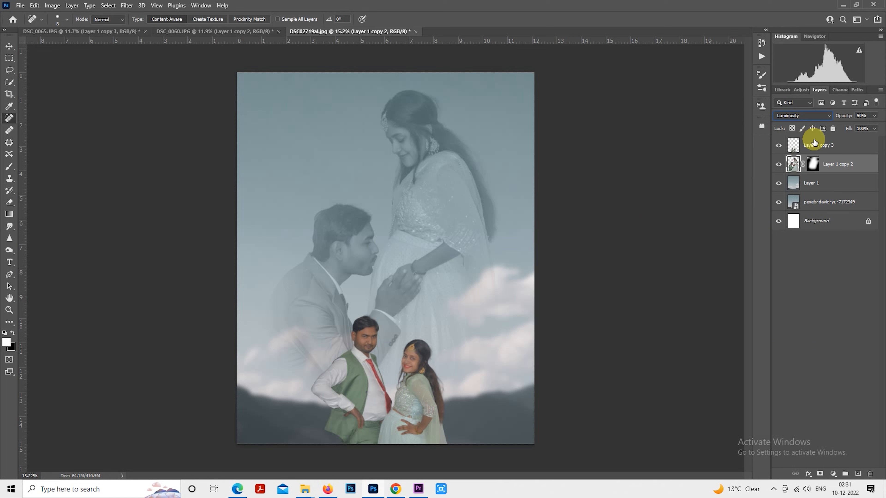
Step: Stamp all visible layers into a new merged layer above Layer 1 copy 3 and duplicate it
left_click(816, 152)
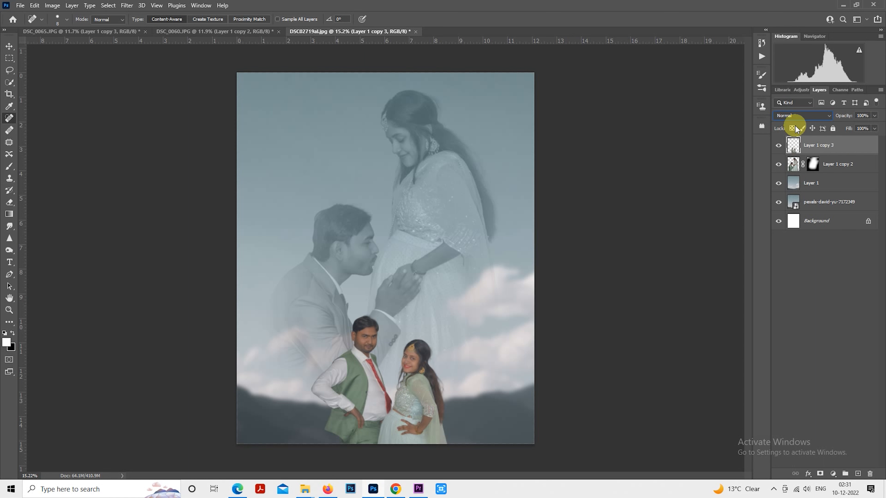
left_click(11, 58)
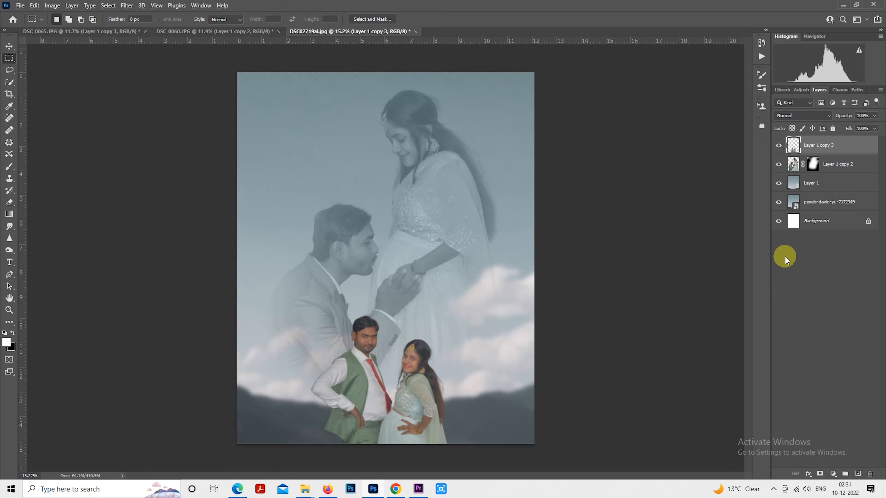
key("ctrl+shift+alt+e")
key("ctrl+j")
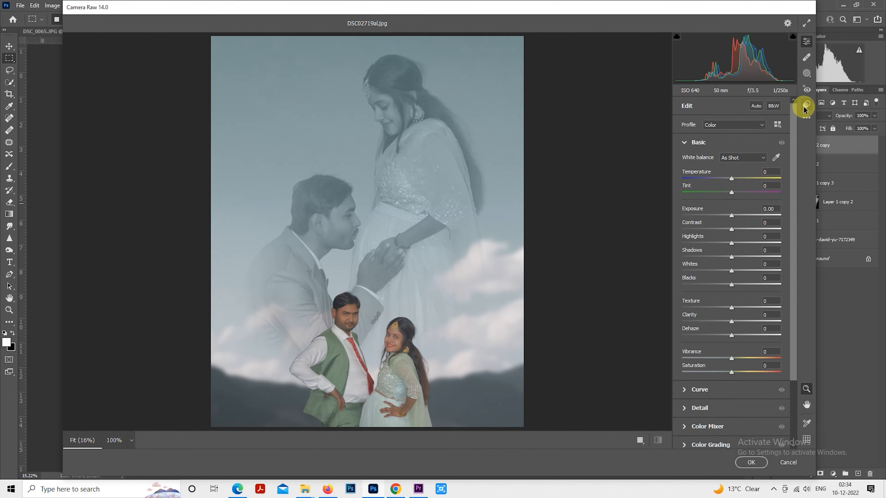
Step: Apply the zzdadya5 user preset to the duplicated merged layer in Camera Raw
left_click(806, 105)
left_click_drag(793, 172, 798, 361)
left_click(730, 346)
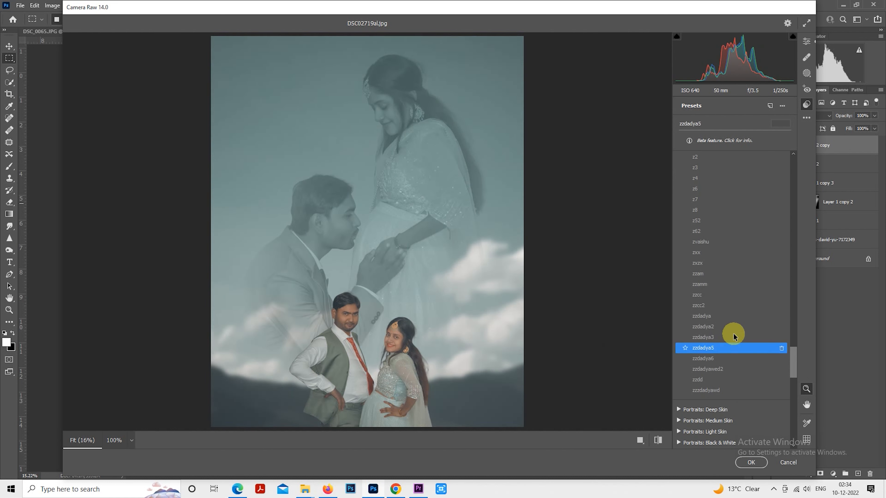
Step: Set the Basic tones to Exposure +0.30, Highlights -100, Shadows +34, Whites -46 and Blacks -17
left_click(805, 41)
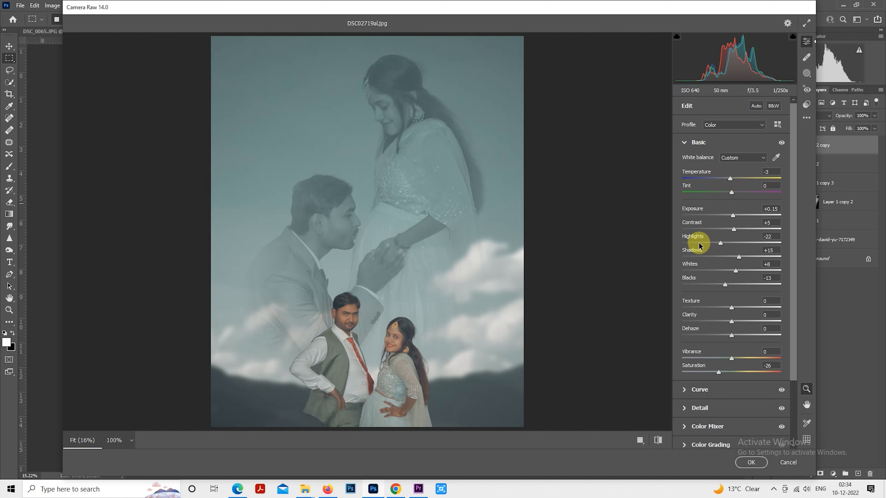
left_click_drag(702, 243, 732, 285)
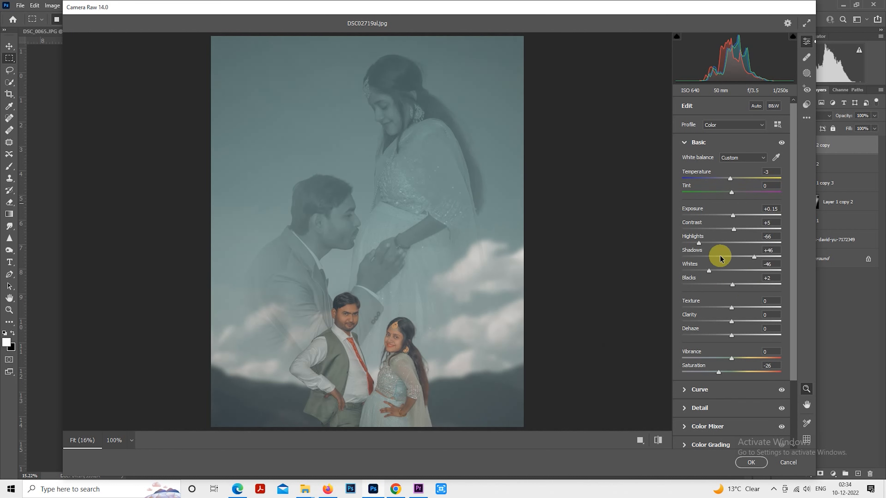
left_click_drag(698, 244, 682, 244)
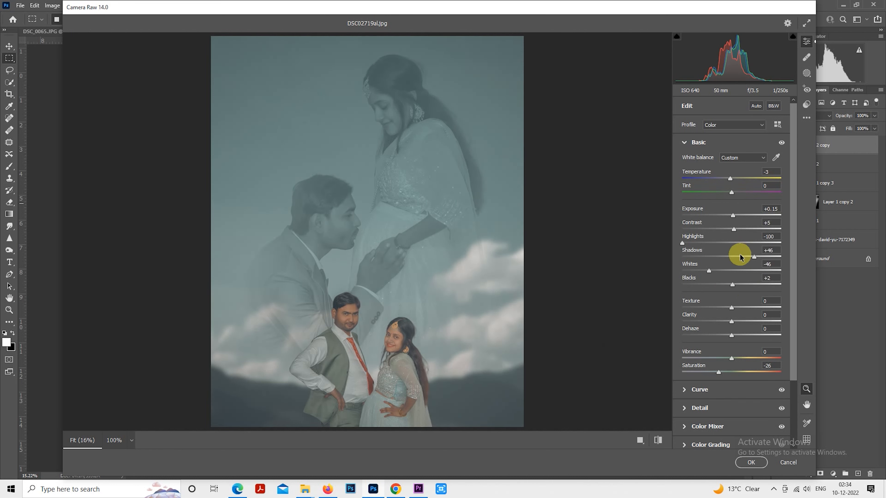
left_click_drag(736, 255, 724, 284)
left_click_drag(734, 214, 734, 216)
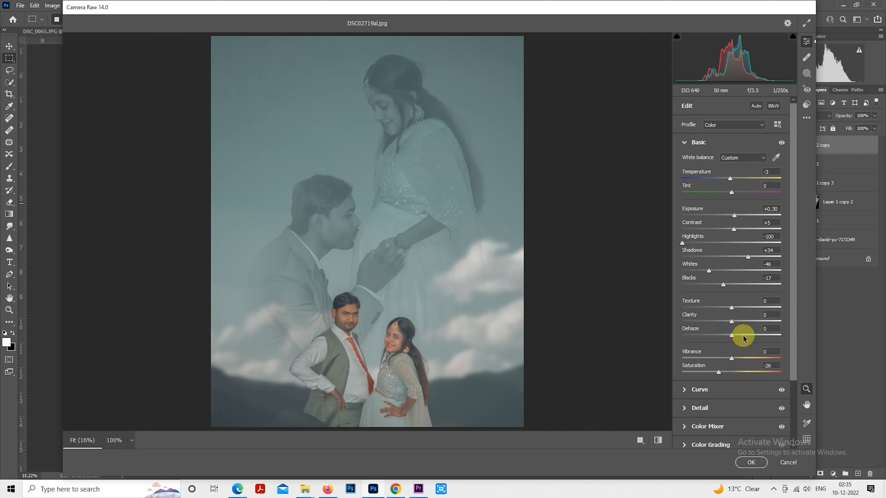
Step: Raise Clarity to +23 and Contrast to +21 in the Basic adjustments
left_click(750, 321)
left_click_drag(749, 322, 743, 321)
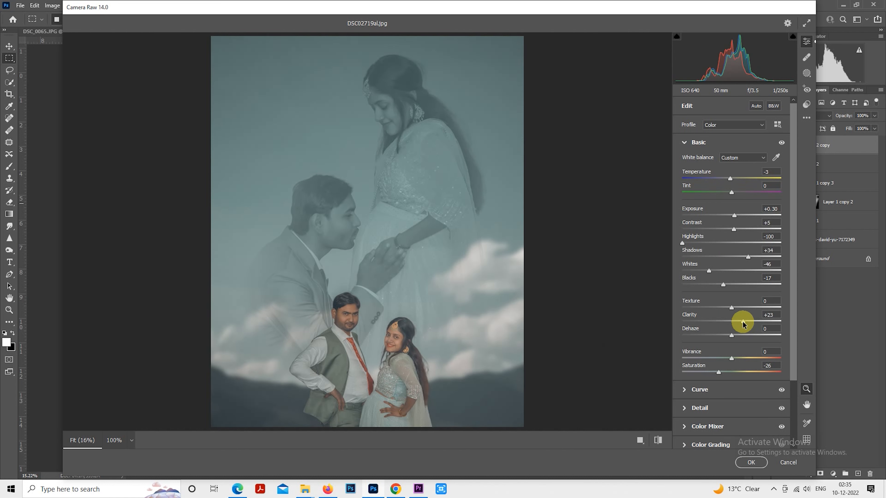
left_click(749, 230)
left_click_drag(749, 230, 741, 230)
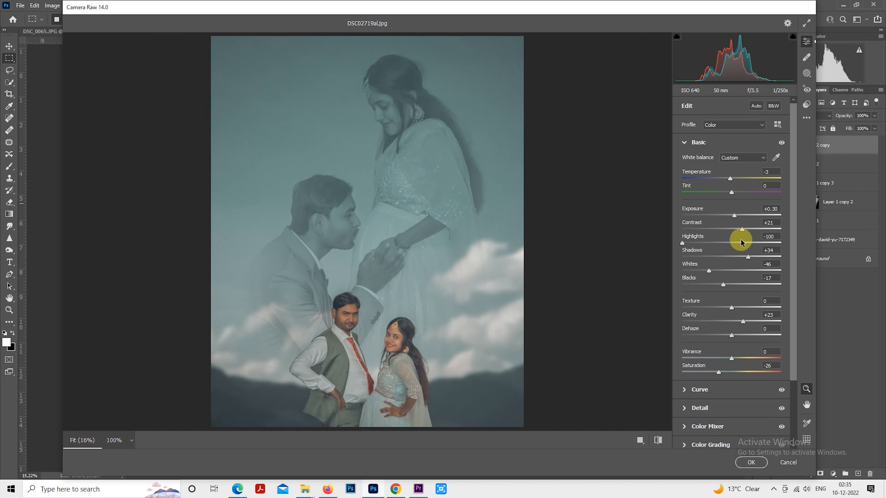
Step: Set the Oranges to luminance +50 and saturation -27 in the HSL Color Mixer
left_click(687, 144)
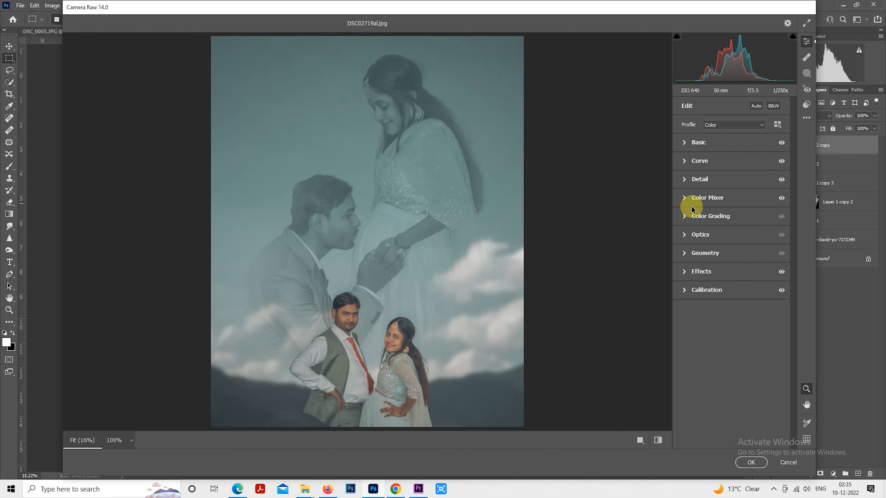
left_click(686, 197)
left_click(745, 225)
left_click_drag(742, 261, 750, 261)
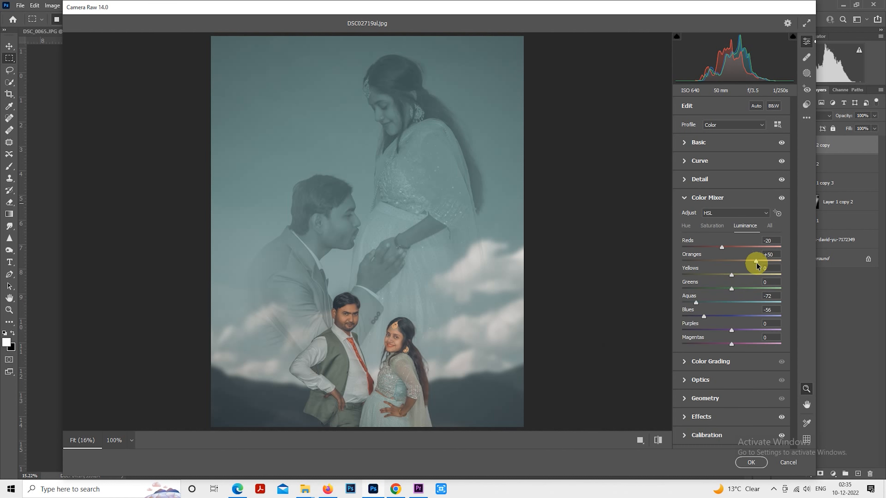
left_click(714, 226)
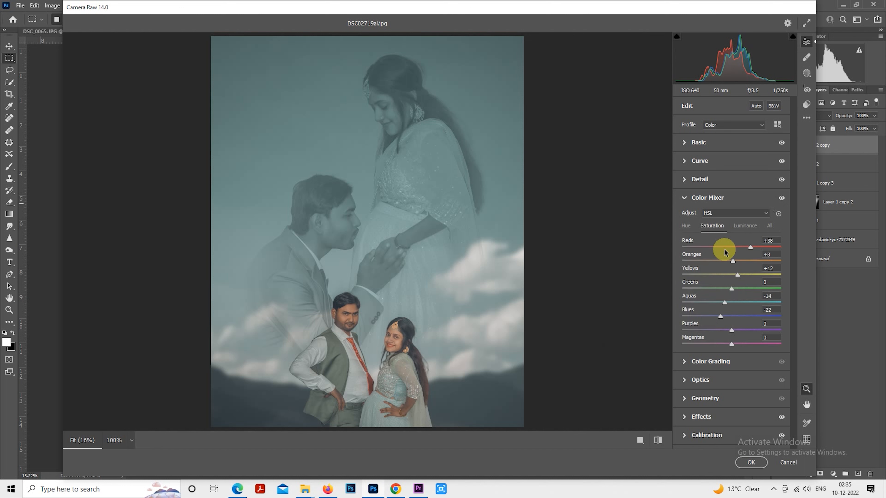
left_click_drag(720, 264, 721, 263)
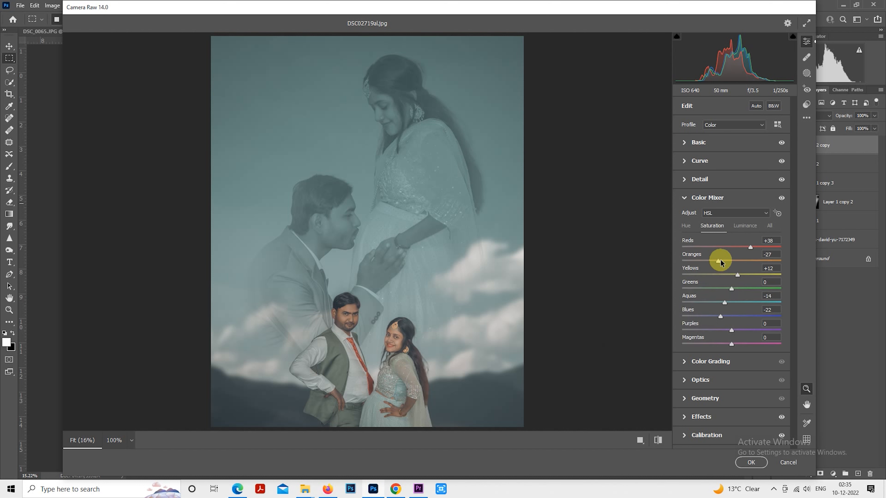
Step: Reduce the Shadows in the Basic adjustments to +29
left_click(693, 142)
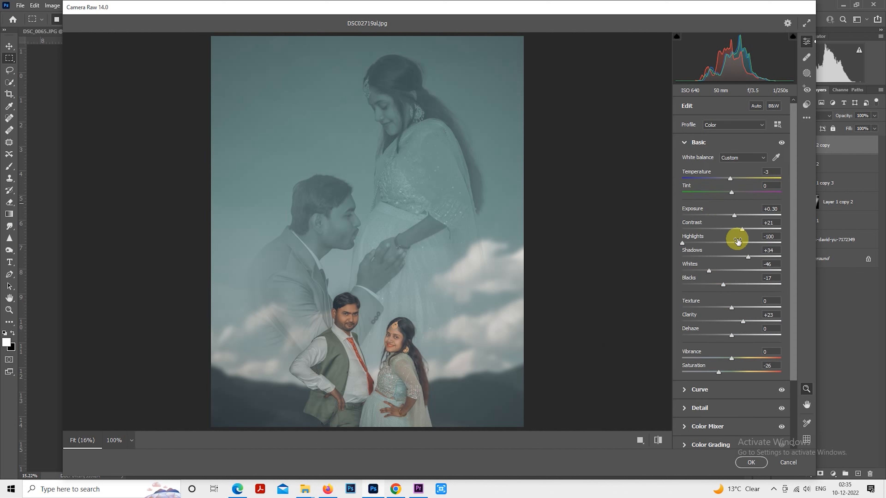
left_click_drag(758, 258, 745, 257)
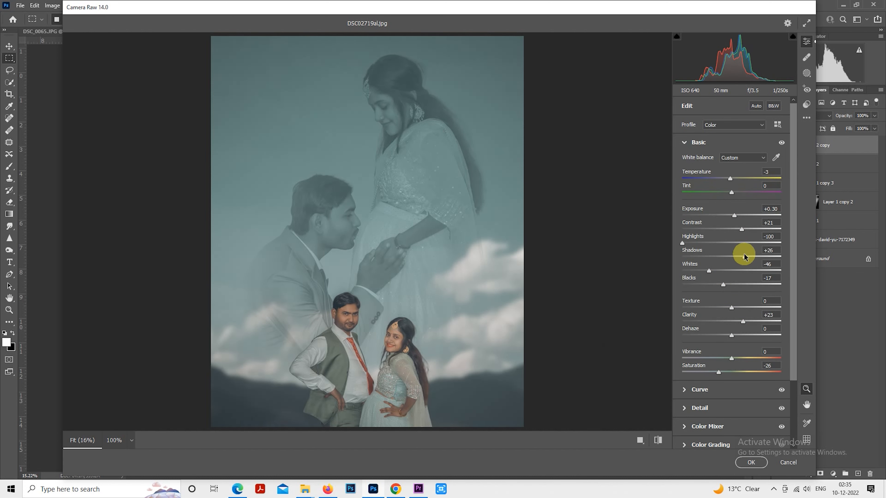
Step: Reduce the vignette strength in the Effects adjustments to -14
left_click(686, 143)
left_click(687, 198)
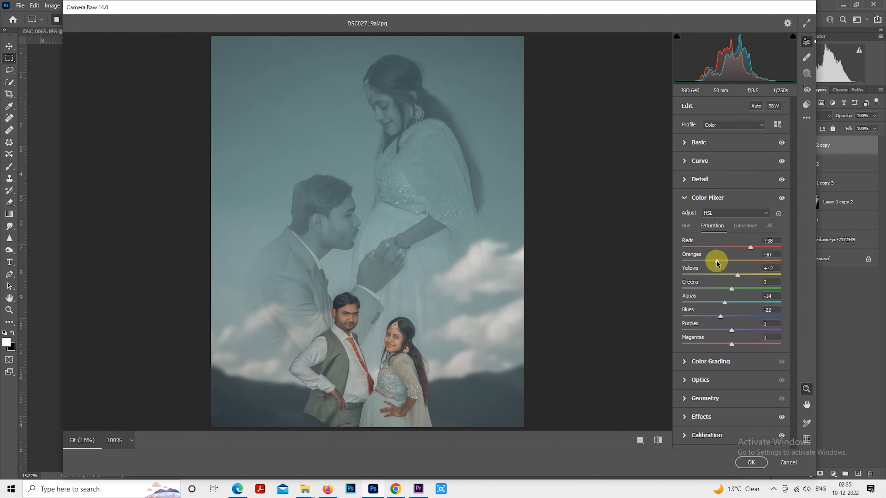
left_click(684, 197)
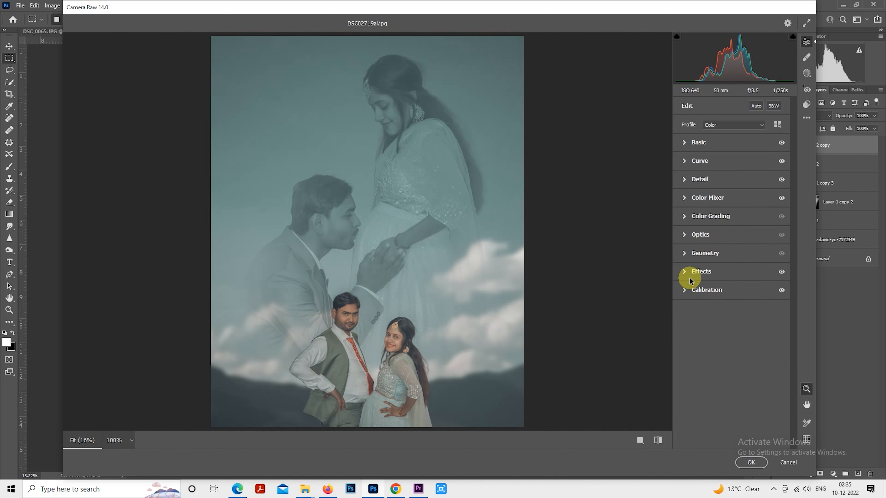
left_click(687, 274)
left_click_drag(721, 312, 721, 312)
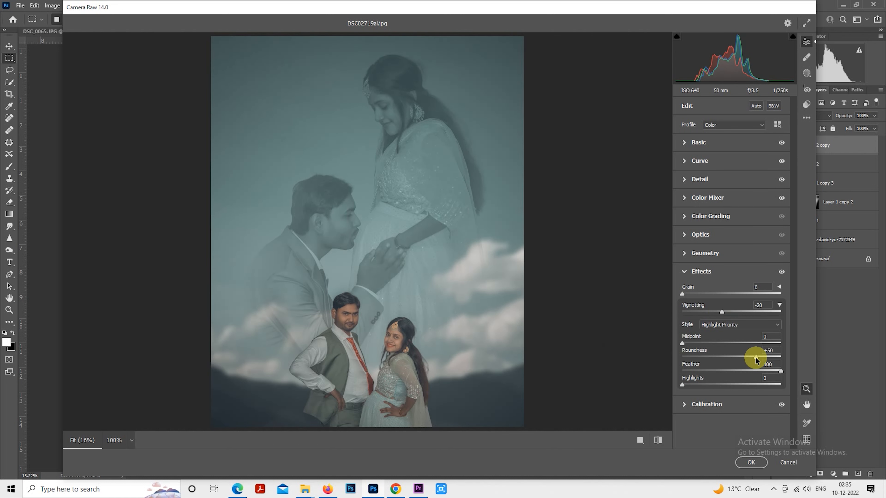
mouse_move(723, 311)
left_mouse_down()
mouse_move(755, 311)
mouse_move(727, 311)
left_mouse_up()
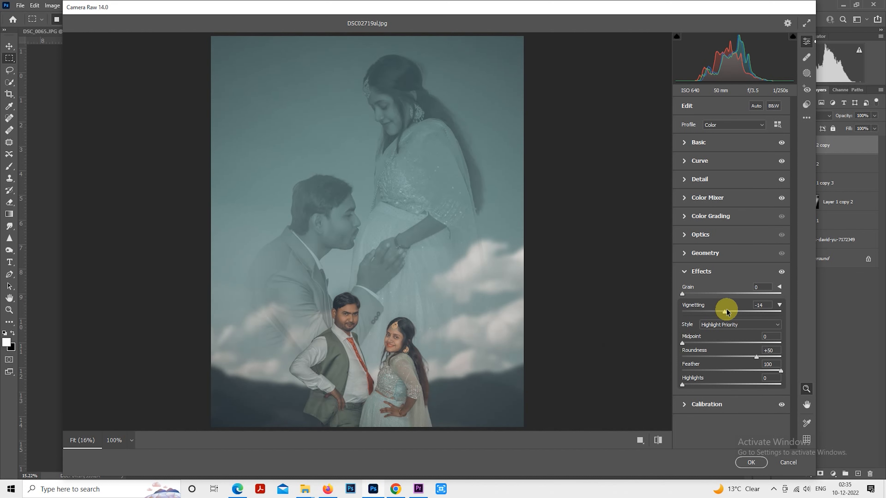
Step: Compare the graded image with its default settings and apply the Camera Raw adjustments
left_click(658, 441)
left_click(658, 441)
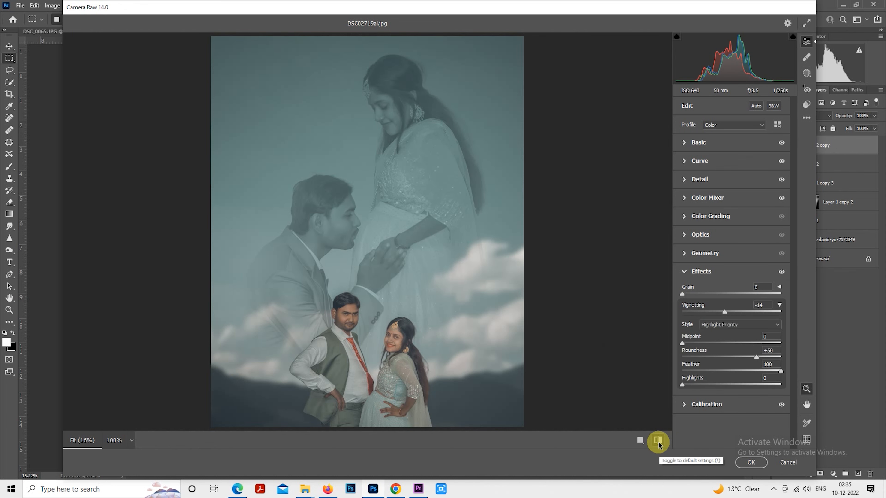
left_click(658, 440)
left_click(659, 440)
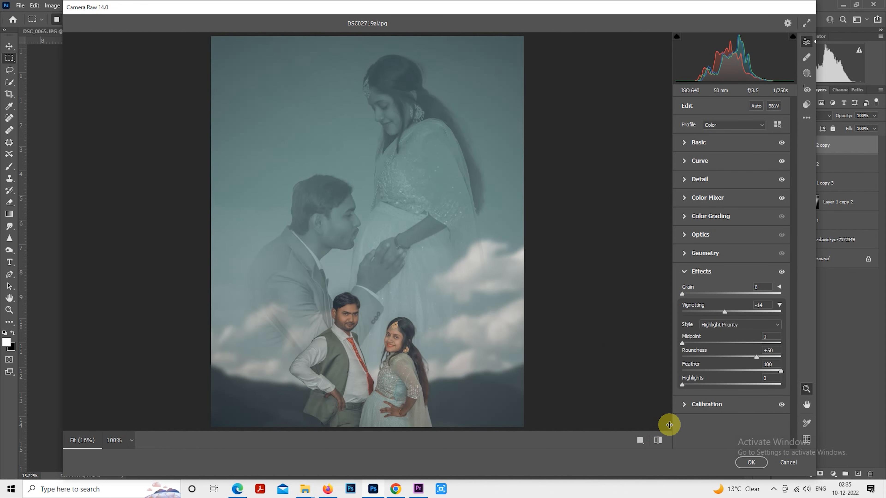
left_click(751, 463)
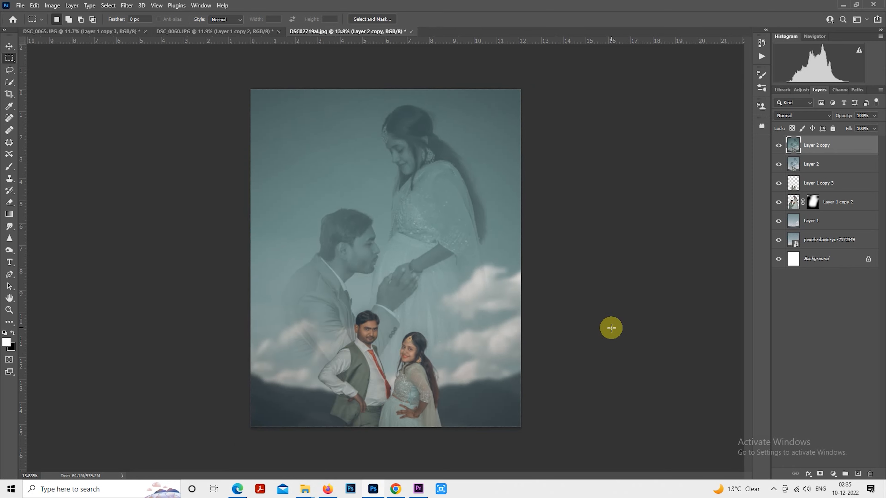
Step: Add a Selective Color adjustment layer and set its Cyans to Cyan +36% and Magenta +100%
left_click(832, 471)
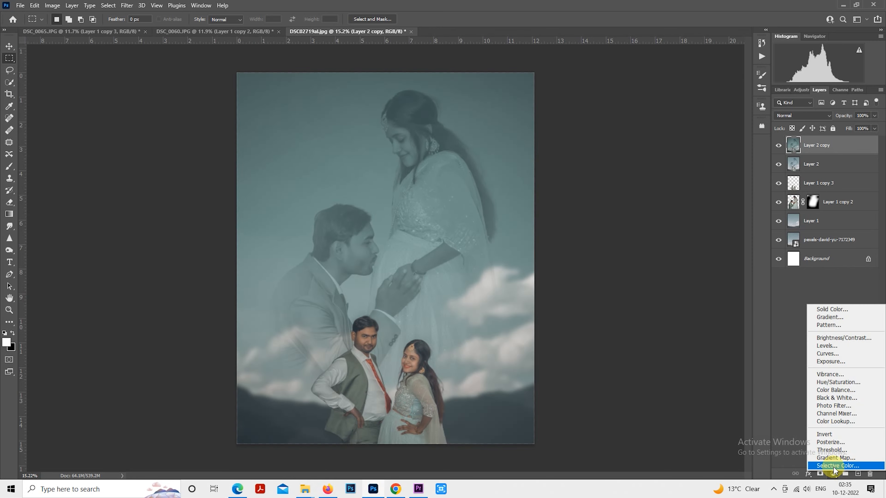
left_click(834, 467)
left_click(644, 95)
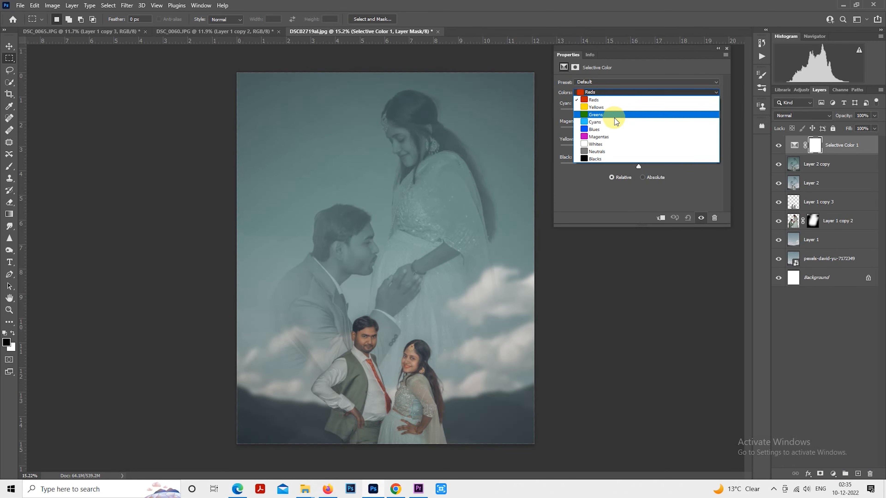
left_click(614, 117)
left_click_drag(638, 112, 697, 119)
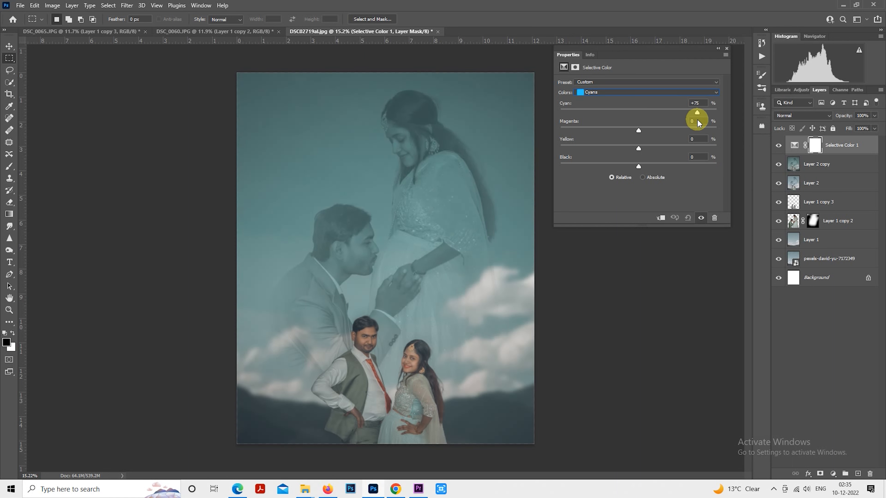
left_click_drag(565, 104, 732, 122)
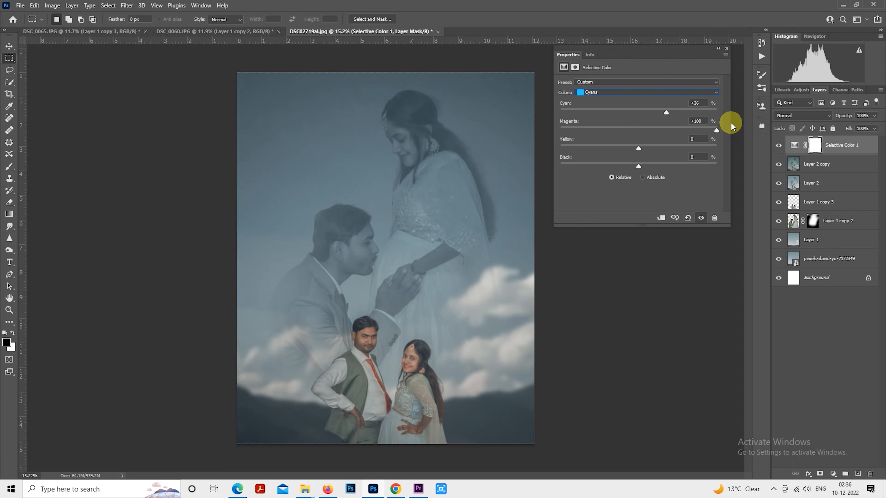
Step: Try Yellow -100% and Black +100% on the Cyans, and return both to 0
left_click_drag(639, 147, 551, 144)
left_click_drag(639, 167, 725, 158)
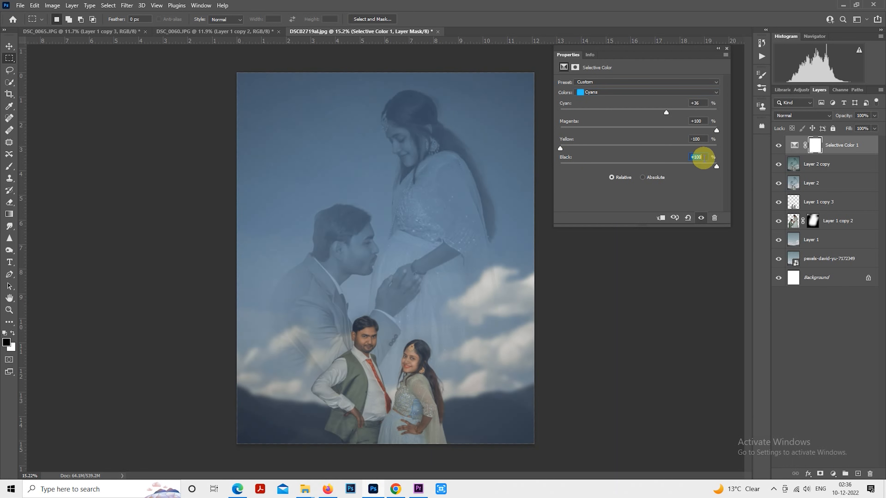
type("00")
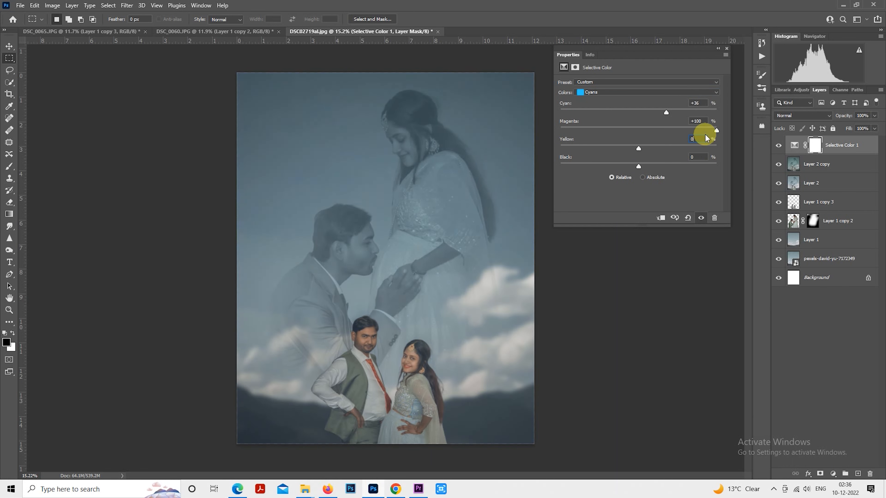
Step: Set the Cyans in the Selective Color adjustment to Cyan +100% and Magenta +100%
left_click(638, 127)
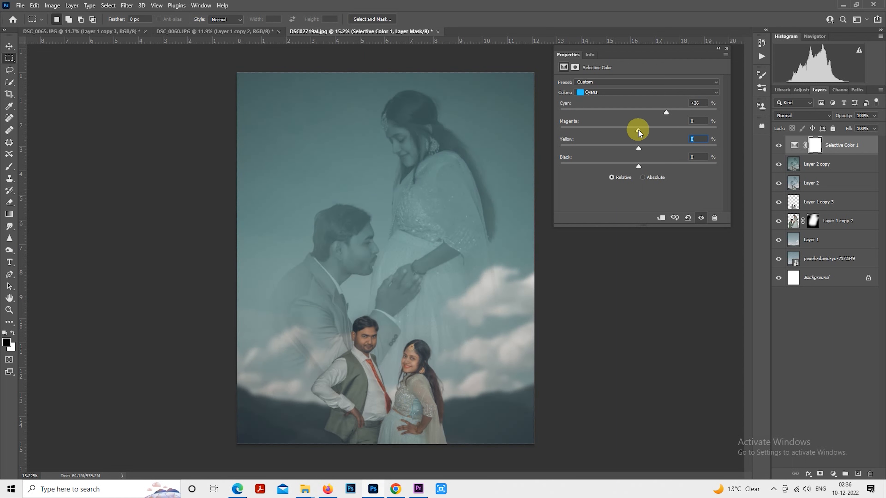
left_click_drag(638, 130, 747, 114)
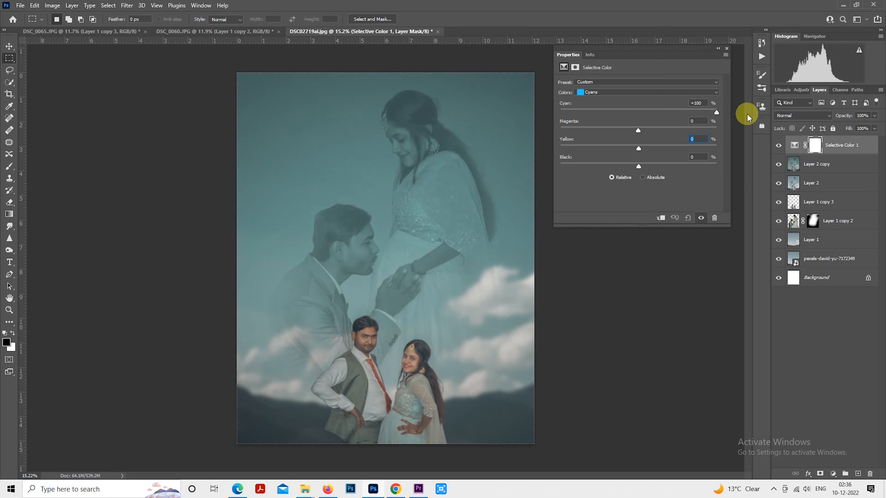
left_click_drag(684, 128, 713, 129)
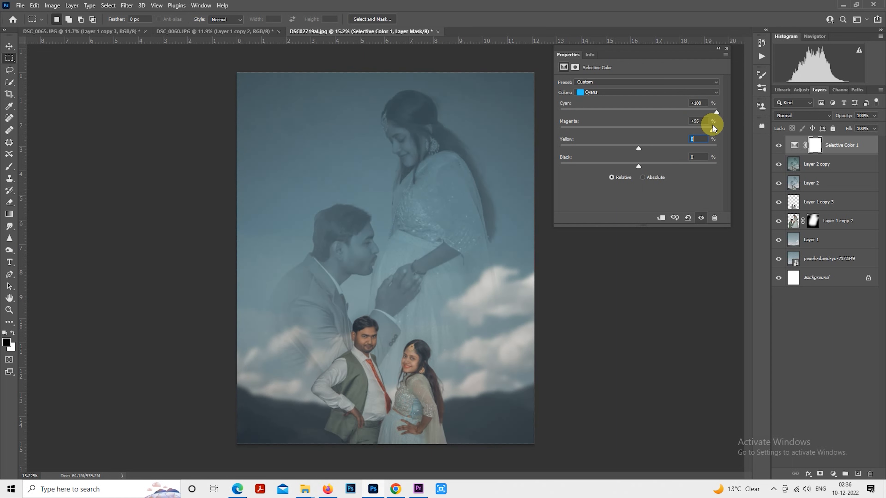
left_click(727, 49)
left_click(833, 474)
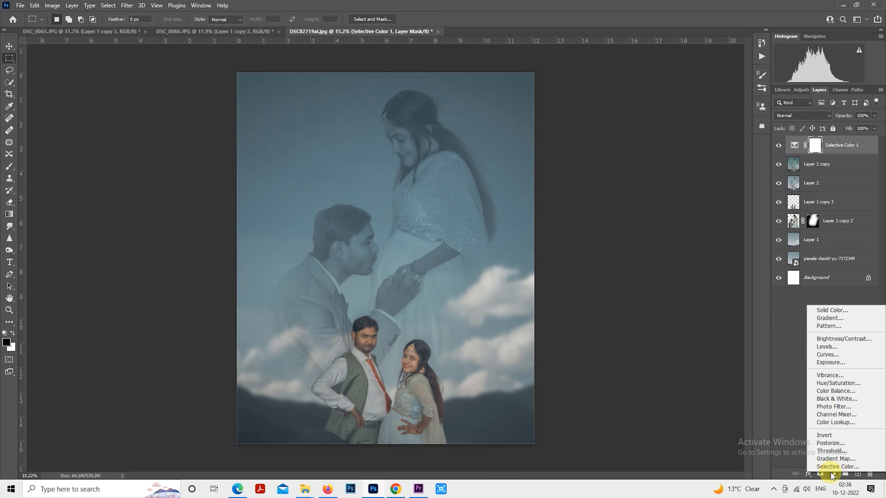
left_click(830, 318)
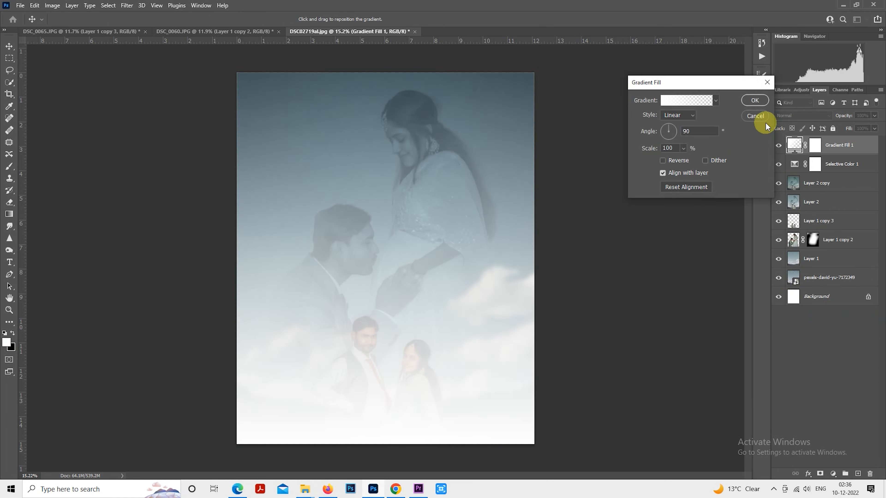
left_click(761, 115)
Step: Add a Color Lookup adjustment layer with the 2Strip.look 3D LUT
left_click(834, 474)
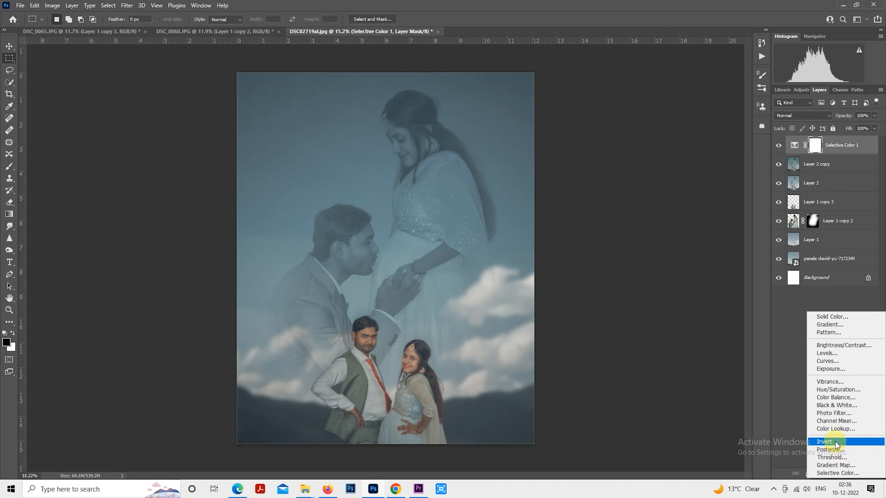
left_click(841, 431)
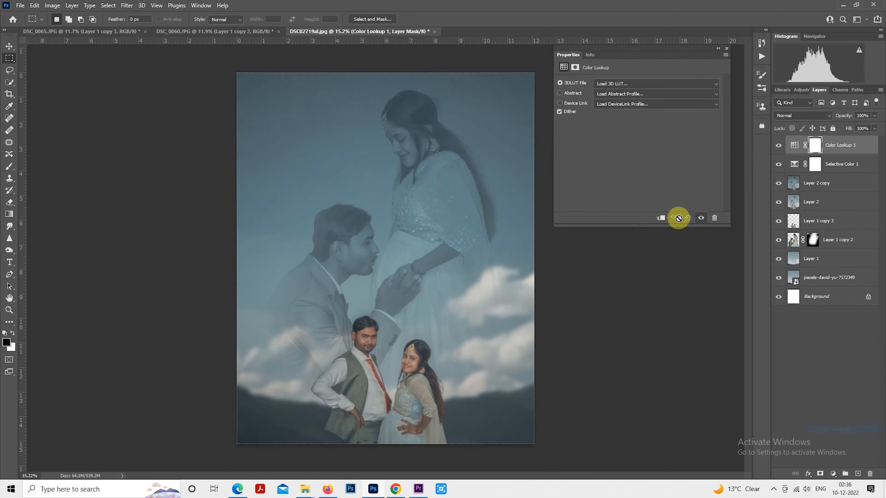
left_click(637, 84)
left_click(637, 116)
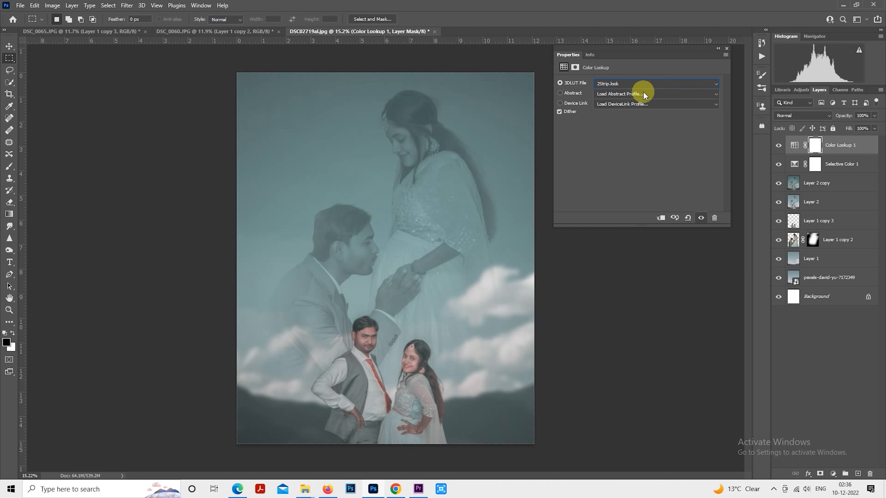
Step: Go through the available 3D LUTs and settle on Kodak 5218 Kodak 2383 (by Adobe).cube for the Color Lookup layer
left_click(646, 83)
left_click(647, 84)
key("Down")
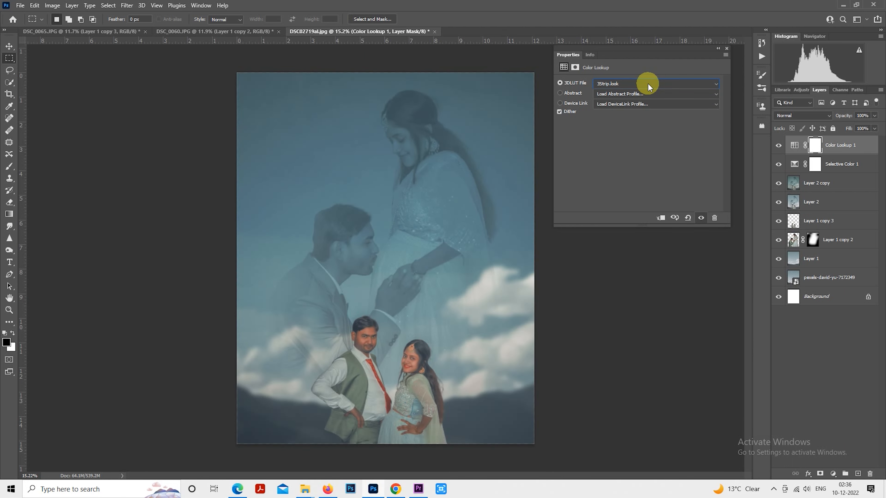
key("Down")
key("Down")
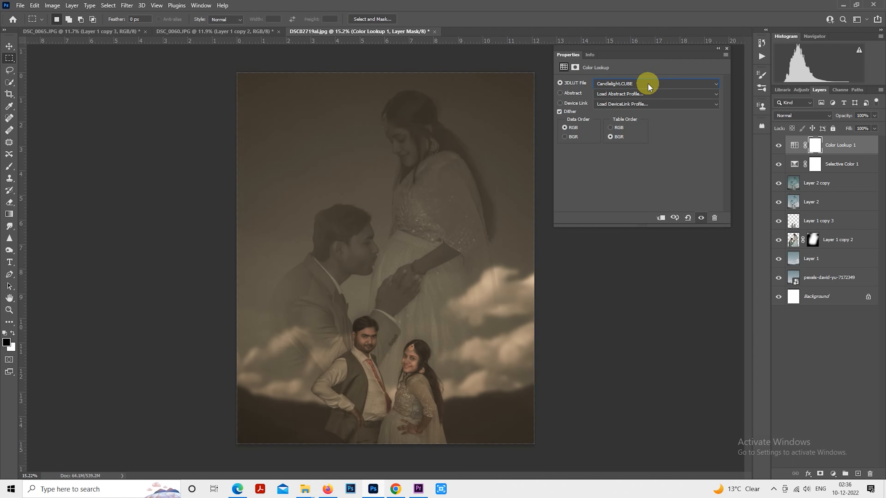
key("Down")
key("Down")
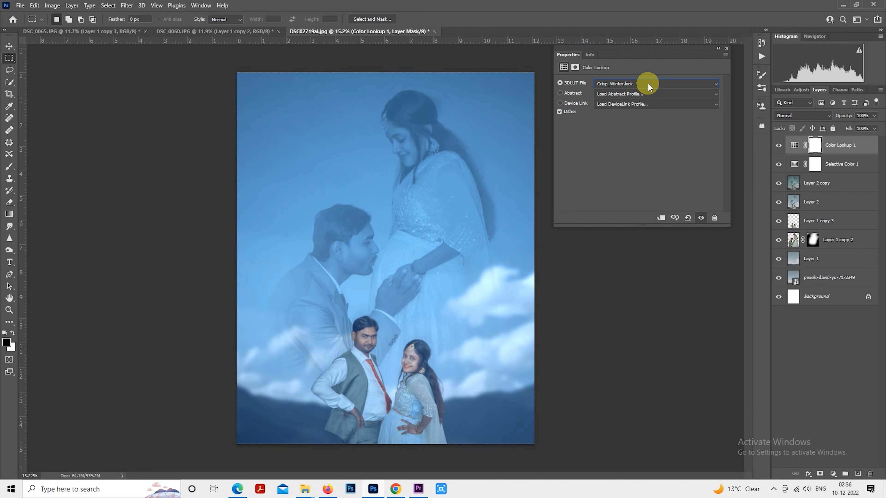
key("Down")
key("Down")
key("Down")
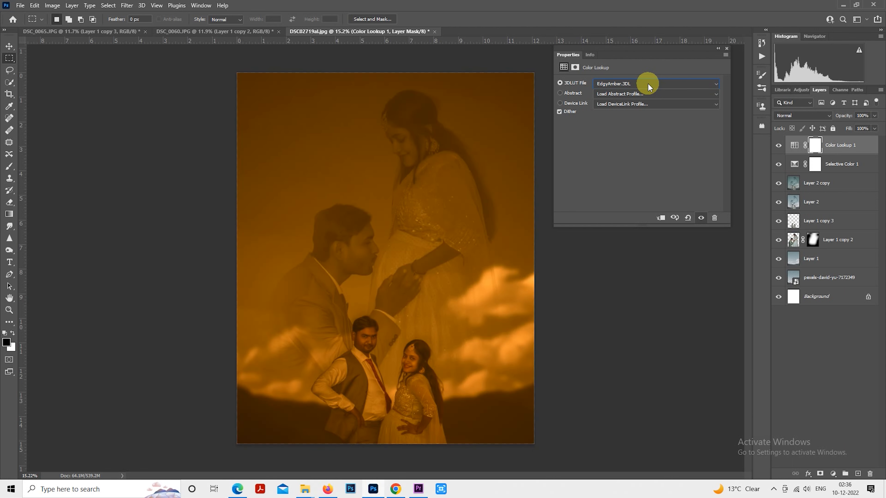
key("Down")
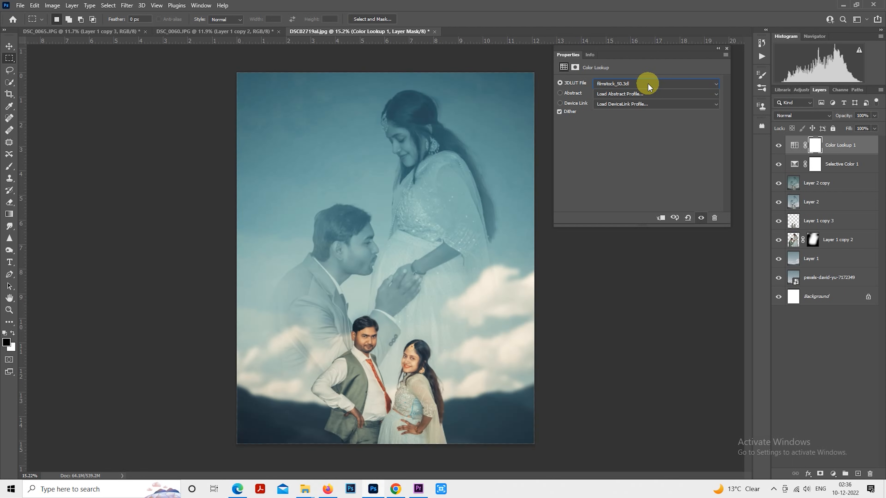
key("Down")
key("Down")
key("Down")
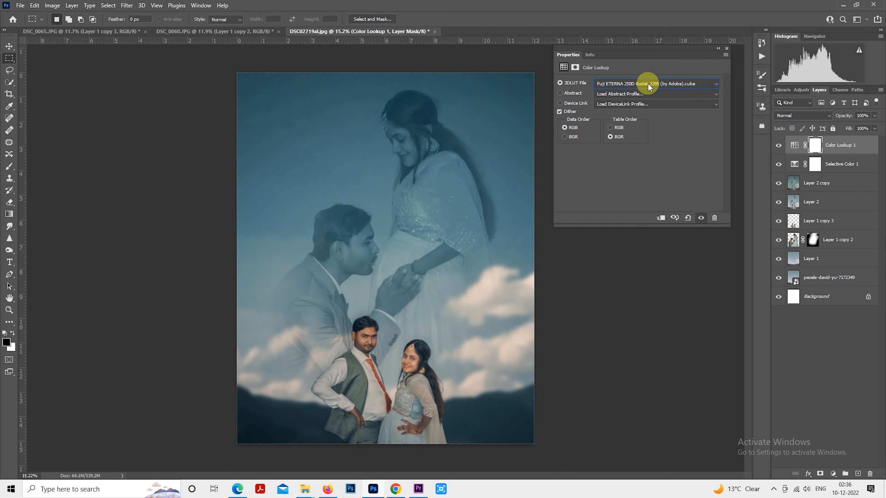
key("Down")
key("Down")
key("Down")
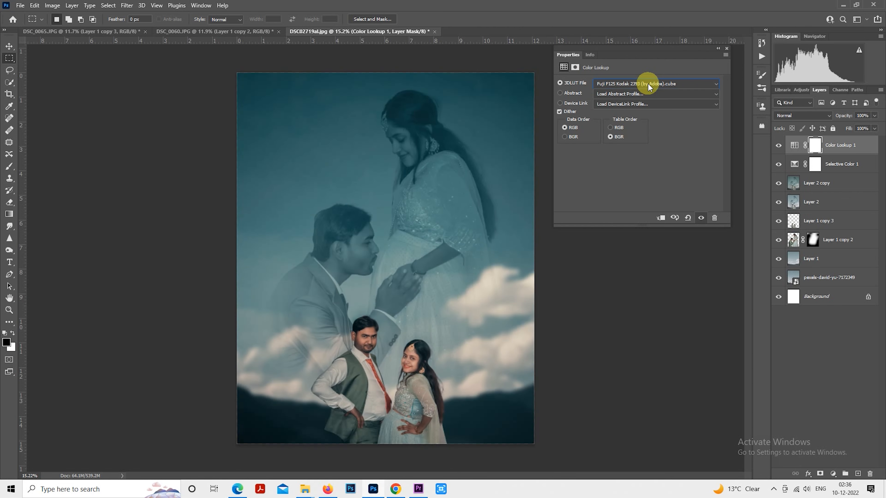
key("Down")
key("Down")
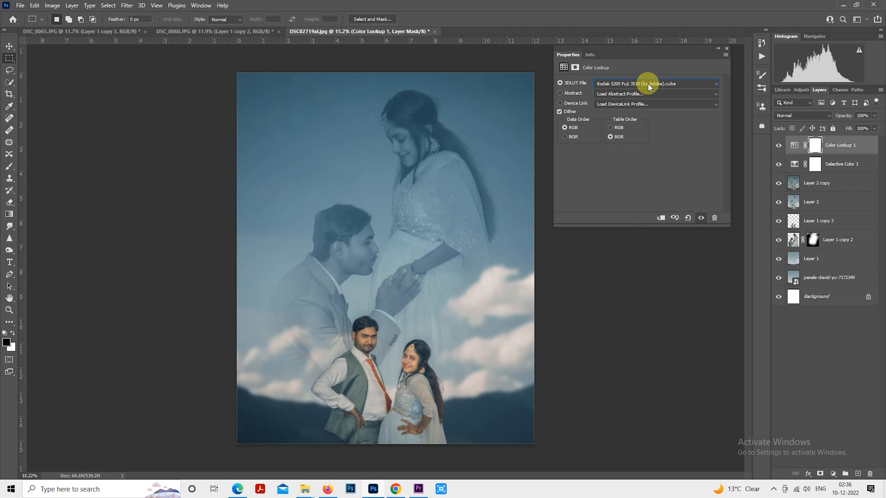
key("Down")
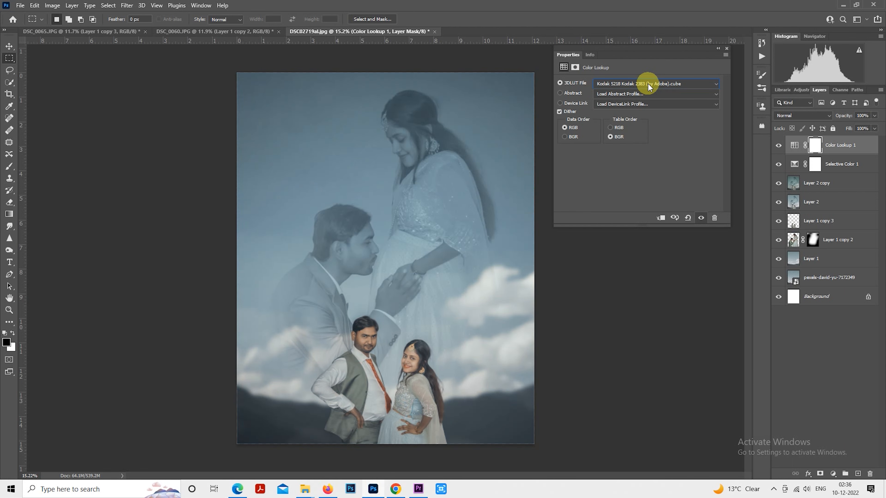
key("Down")
key("Up")
key("Down")
key("Up")
left_click(727, 48)
Step: Compare the composite with and without the Color Lookup adjustment
left_click(780, 146)
left_click(781, 147)
left_click(779, 146)
left_click(780, 145)
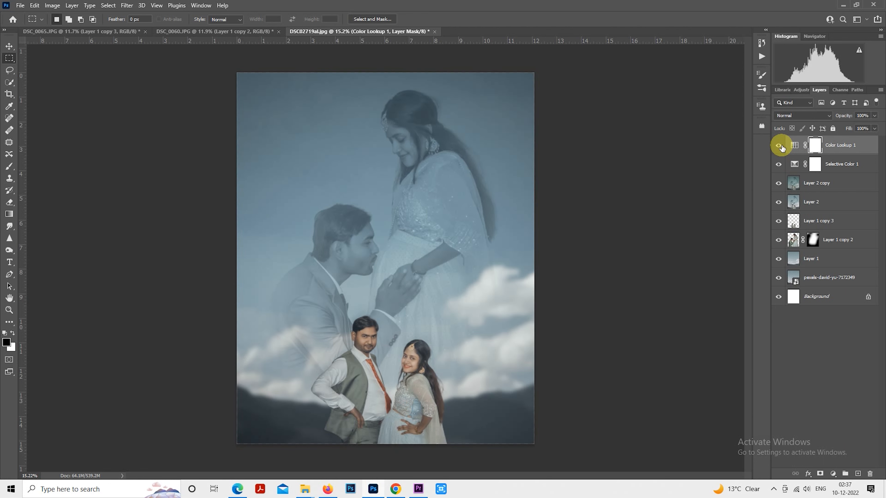
left_click(779, 146)
left_click(779, 145)
Step: Add a new layer with a white-to-transparent reflected gradient rising from the composite's bottom edge and set the layer's opacity to 53%
scroll(520, 226, "down", 1)
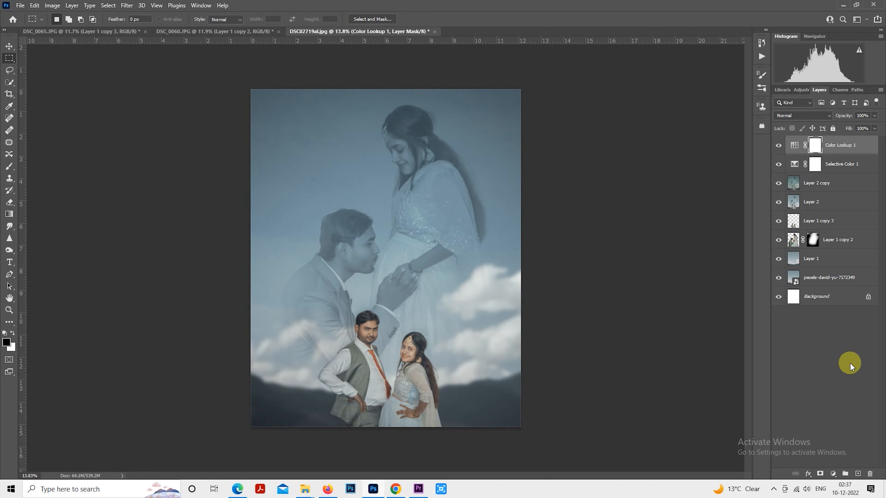
left_click(858, 474)
key("x")
left_click_drag(384, 445, 388, 406)
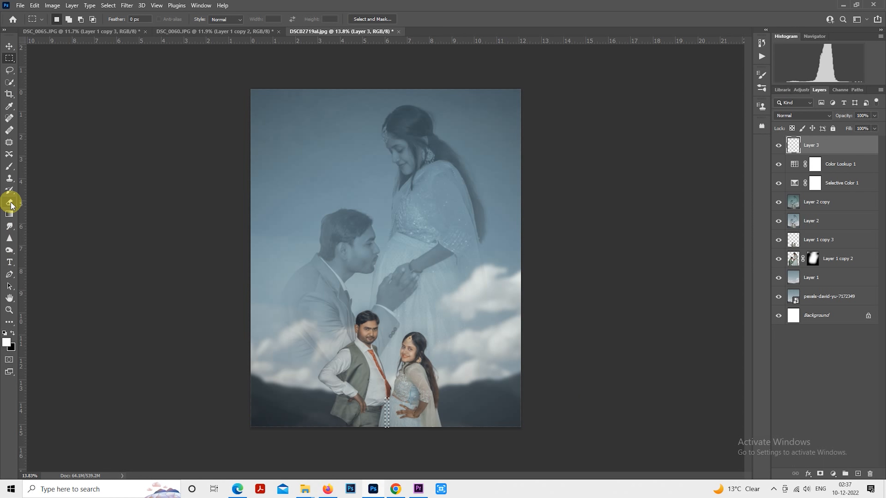
left_click(10, 214)
key("ctrl+d")
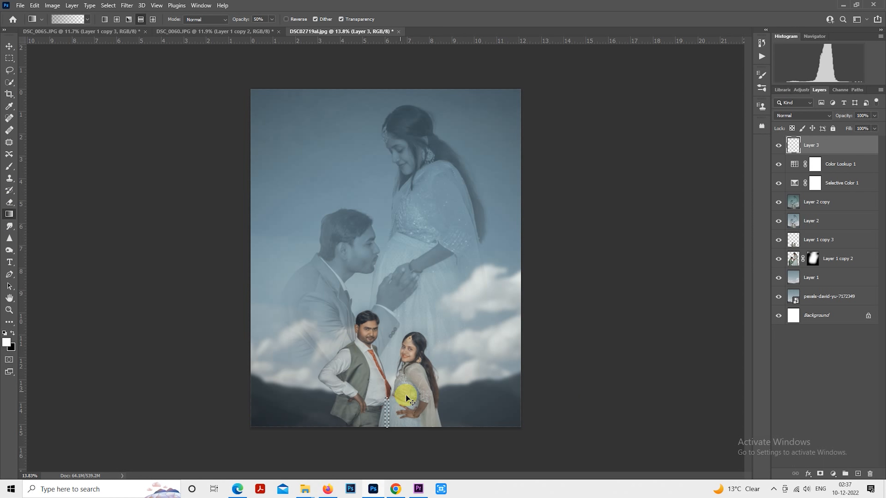
left_click_drag(388, 437, 390, 380)
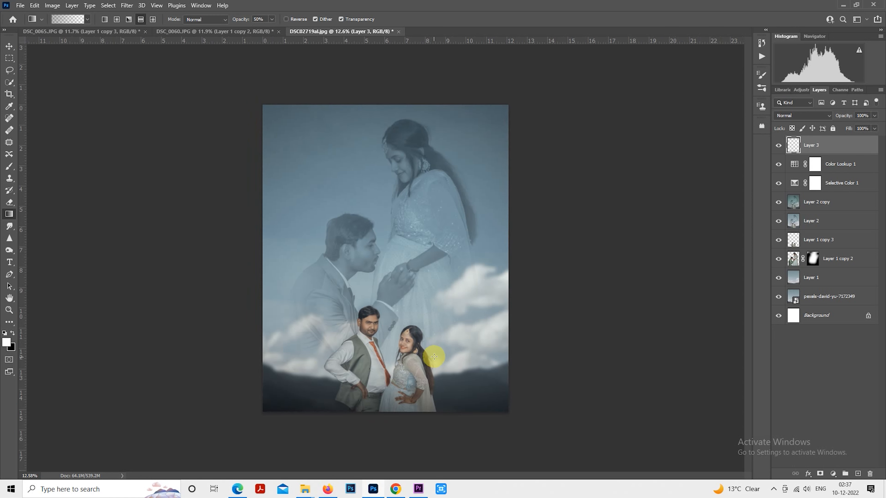
scroll(431, 350, "down", 1)
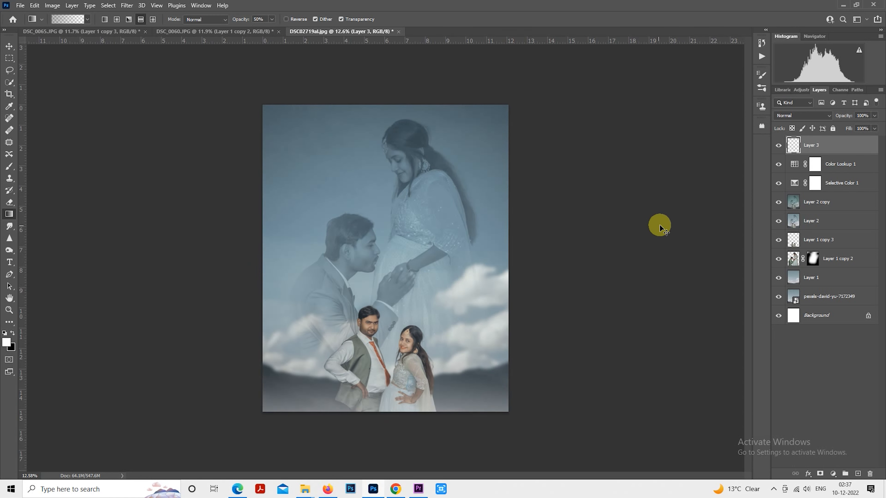
mouse_move(839, 116)
left_mouse_down()
mouse_move(815, 115)
mouse_move(822, 116)
left_mouse_up()
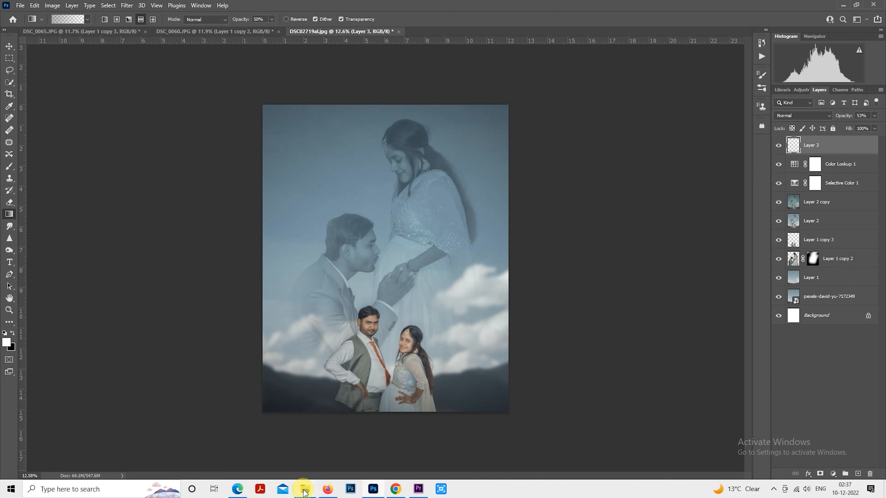
Step: Place the smoke png2 image from the ALEDITZ folder in Videos into the composite
mouse_move(304, 490)
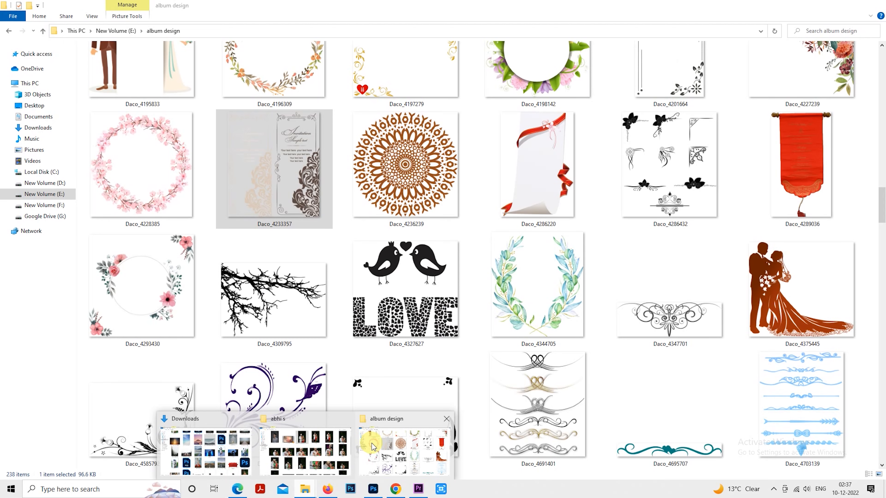
left_click(373, 447)
left_click(64, 161)
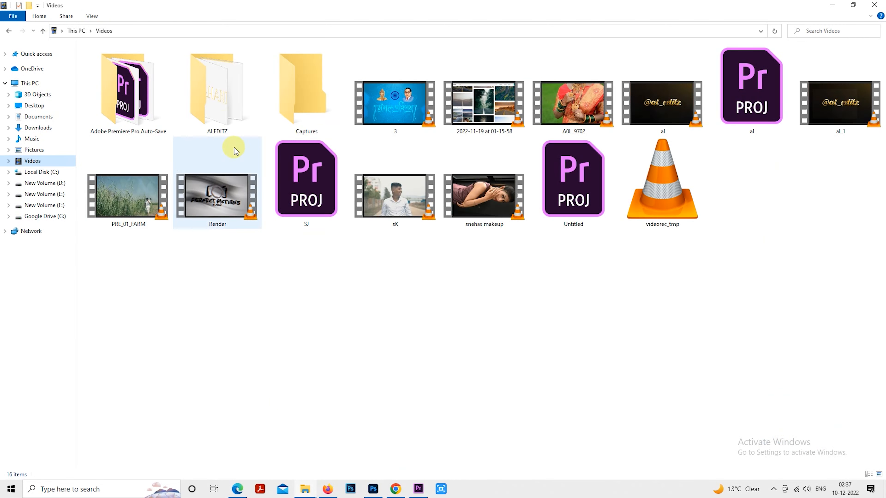
double_click(228, 120)
left_click_drag(432, 64, 398, 270)
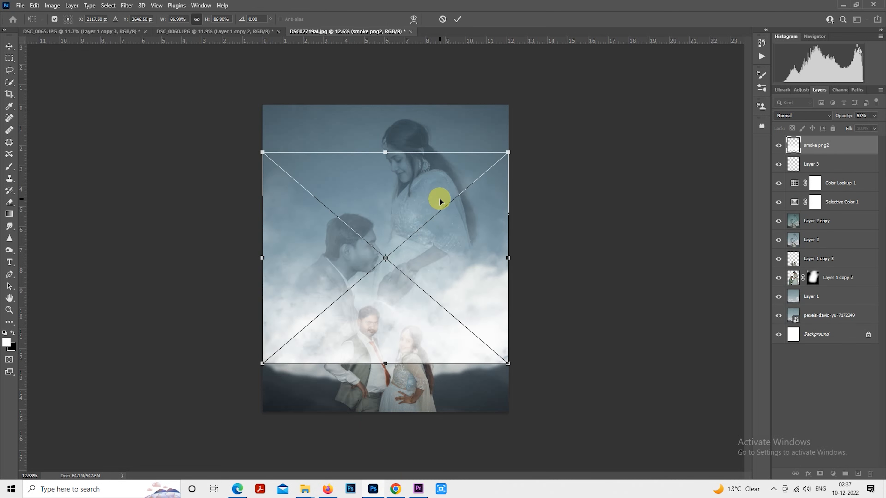
Step: Move the smoke to the bottom of the composite, flatten it and widen it slightly beyond the canvas sides
left_click_drag(415, 194, 415, 283)
left_click_drag(383, 243, 397, 338)
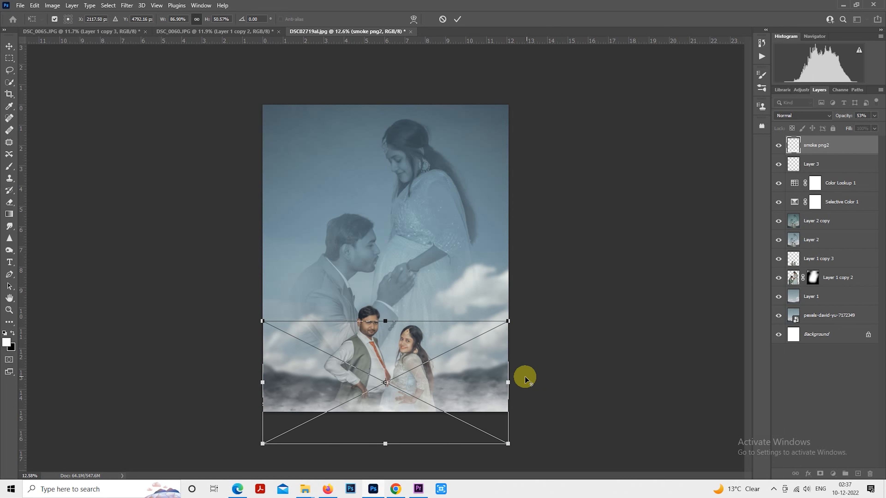
left_click_drag(509, 381, 520, 382)
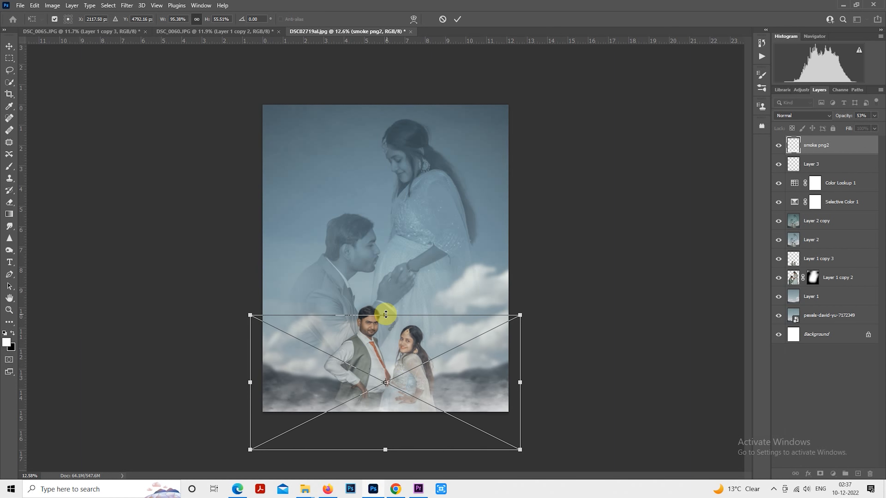
left_click_drag(385, 315, 386, 332)
mouse_move(391, 375)
left_mouse_down()
mouse_move(394, 362)
mouse_move(392, 369)
left_mouse_up()
scroll(532, 344, "up", 2)
key("Return")
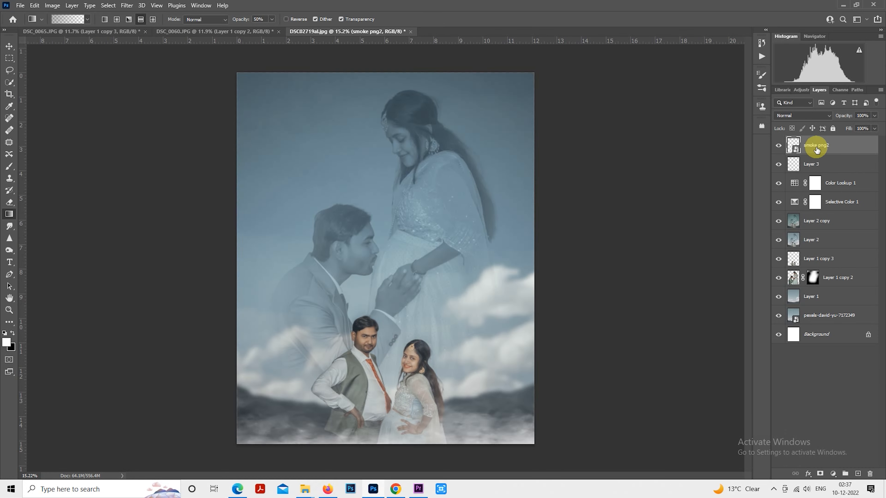
Step: Rasterize the smoke png2 layer and apply a Gaussian Blur with a radius of 31.8 pixels
right_click(817, 150)
left_click(739, 247)
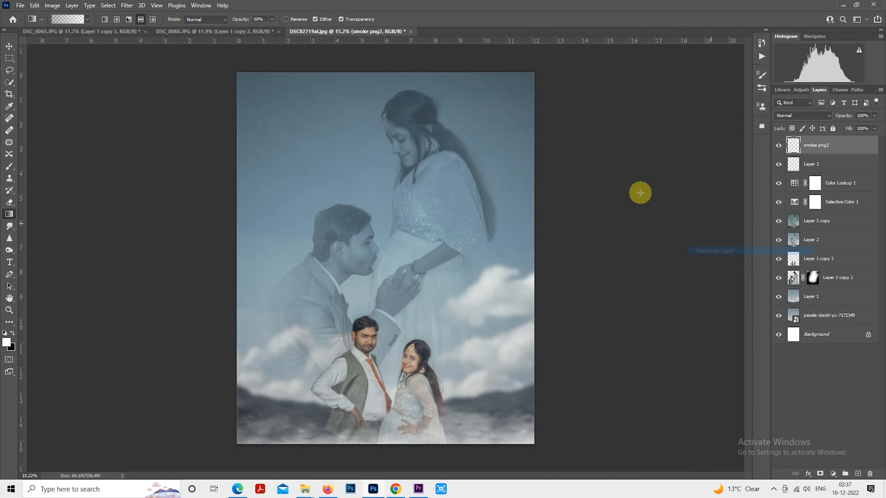
left_click(126, 5)
mouse_move(180, 136)
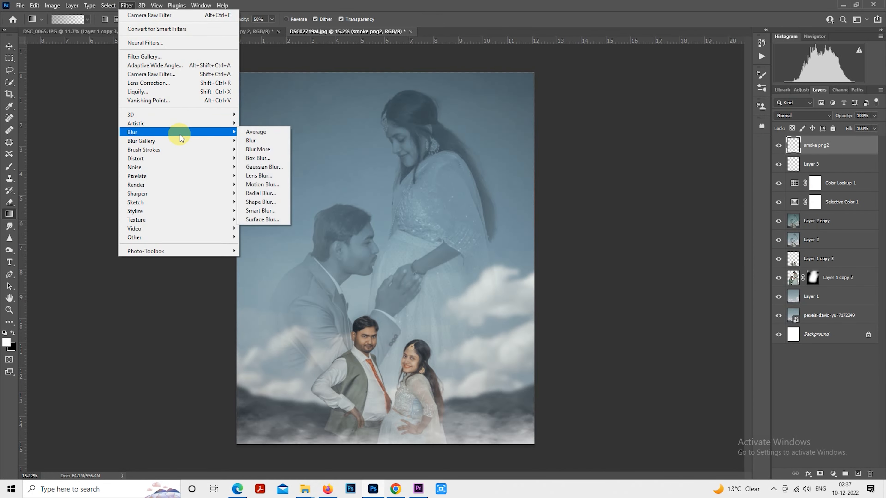
left_click(284, 167)
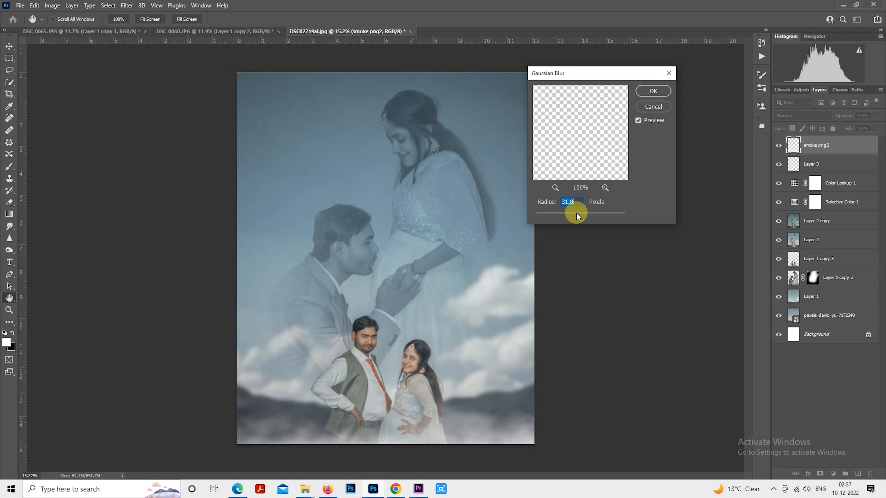
left_click(650, 90)
key("g")
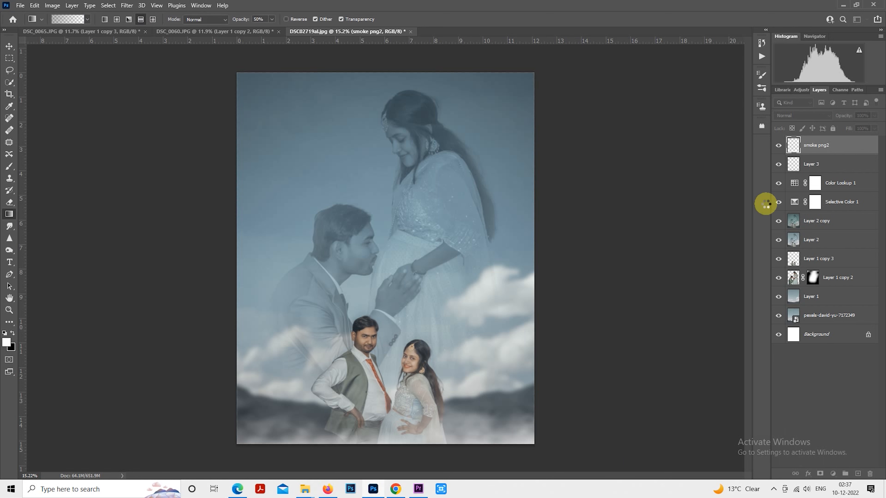
Step: Set the smoke png2 layer's opacity to 78% and check the bottom gradient's effect
left_click_drag(841, 118, 825, 117)
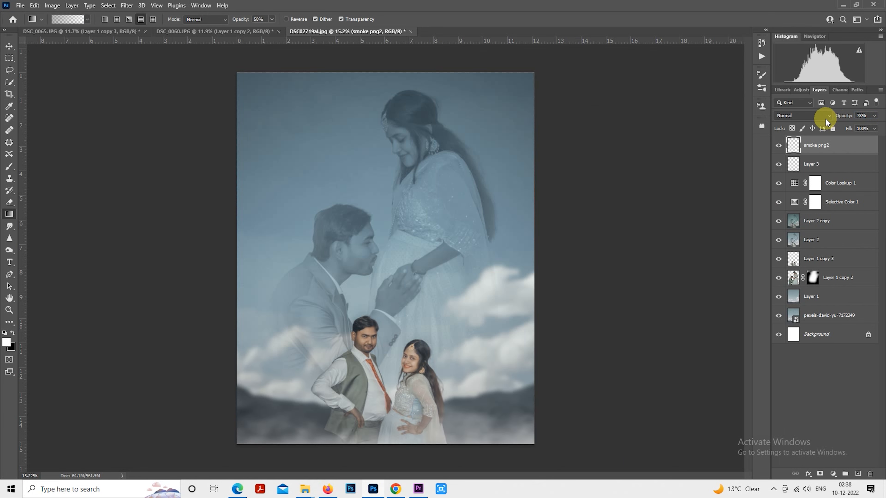
left_click(782, 166)
scroll(413, 294, "down", 2)
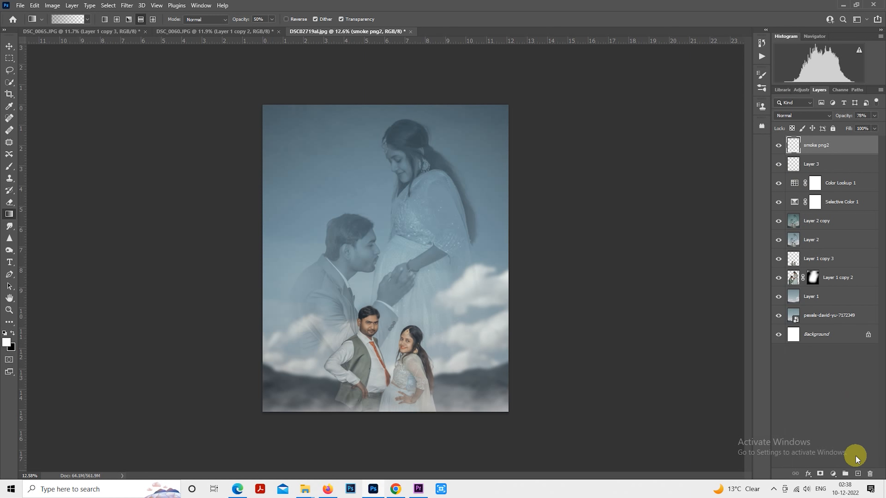
Step: Add two new layers above the smoke and paint one soft white dab with a 1900 px brush at the composite's centre
left_click(859, 474)
left_click(859, 474)
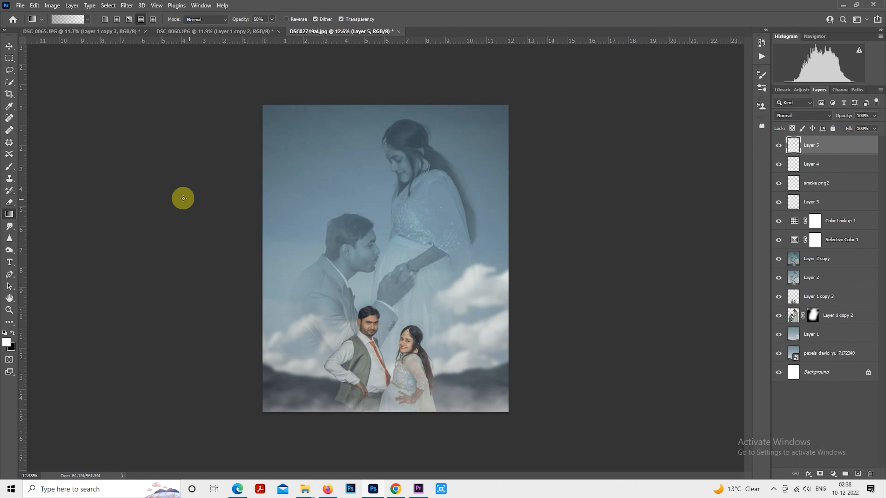
left_click(14, 168)
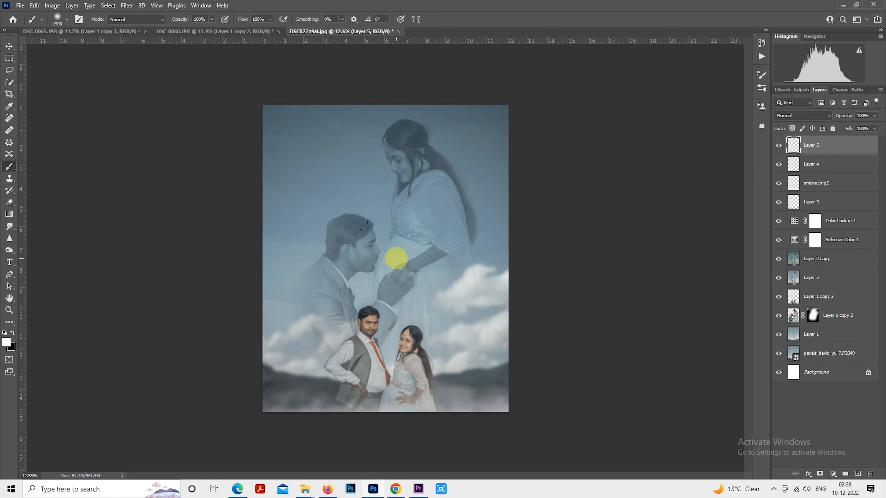
left_click(396, 258)
Step: Enlarge the white glow on Layer 5 to about 118% and position it over the canvas's left edge, level with the clouds
left_click(10, 58)
right_click(367, 206)
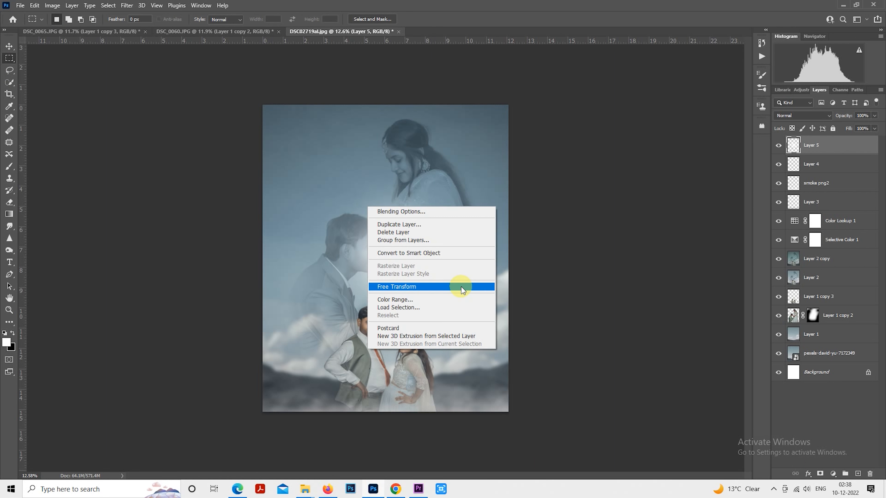
left_click(462, 286)
left_click_drag(421, 283, 273, 341)
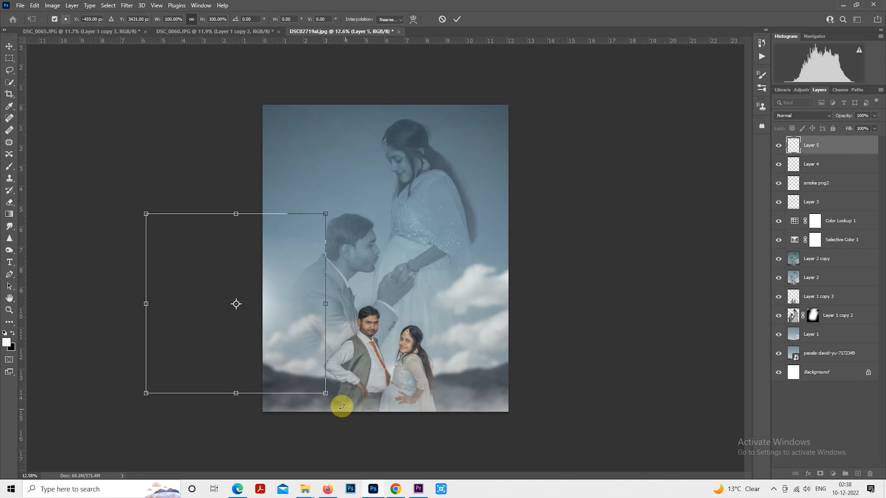
scroll(334, 384, "down", 1)
left_click_drag(331, 381, 414, 465)
left_click_drag(374, 353, 625, 390)
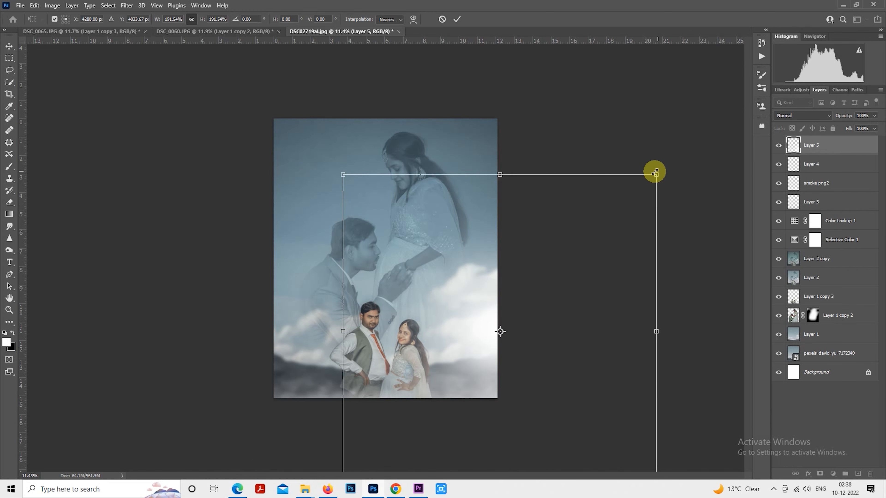
left_click_drag(506, 173, 503, 235)
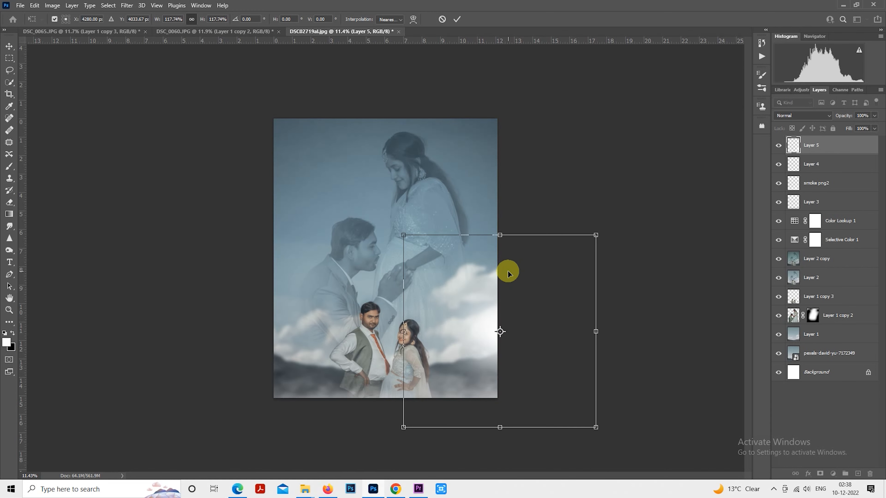
scroll(524, 288, "down", 2)
left_click_drag(560, 399, 372, 399)
key("Return")
key("m")
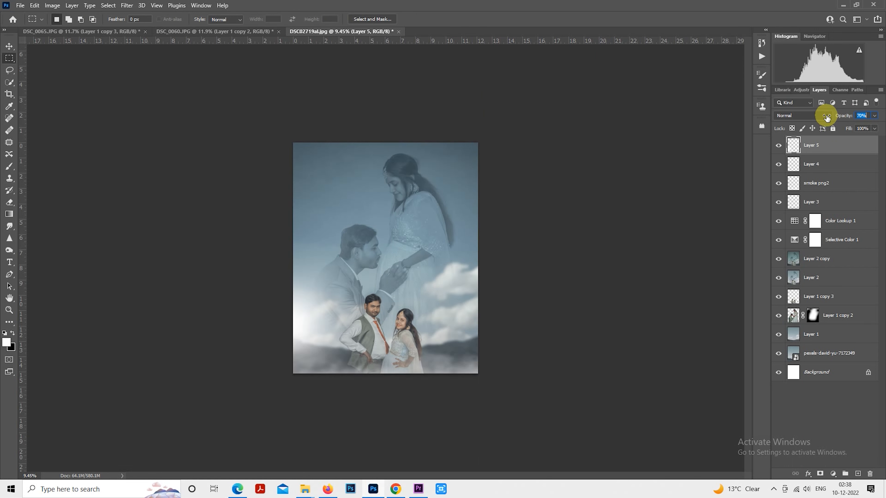
Step: Set the glow layer's opacity to 71% and move the glow to the canvas's right edge beside the clouds
left_click_drag(826, 118, 828, 118)
left_click_drag(395, 322, 573, 318)
scroll(573, 319, "up", 3)
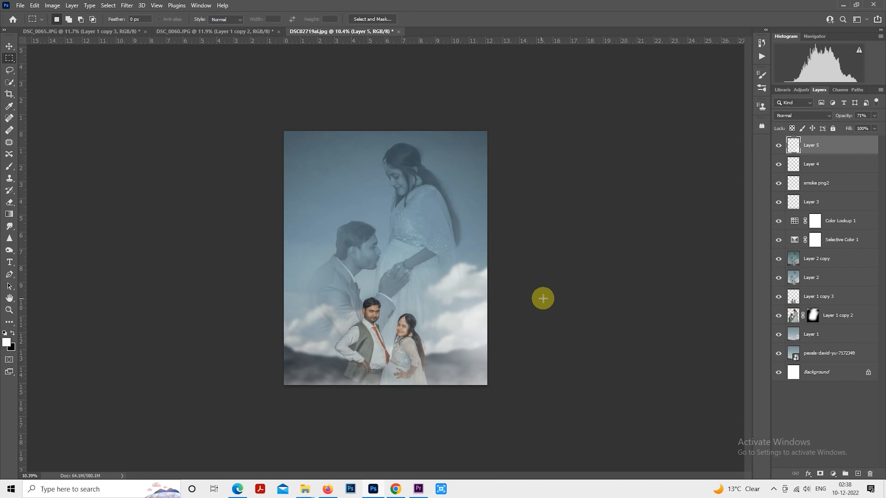
scroll(517, 326, "down", 1)
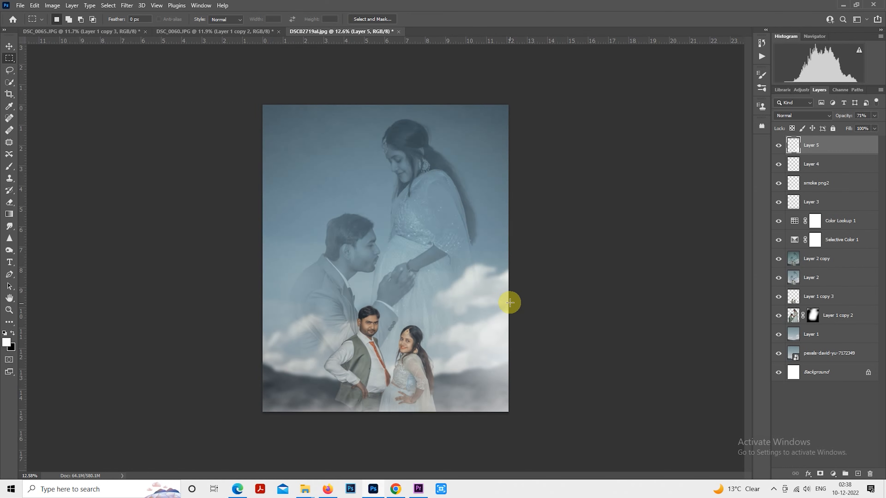
Step: Move the glow to the canvas's top-left corner and stretch it to about 210% width and 146% height
right_click(510, 298)
right_click(449, 302)
right_click(387, 238)
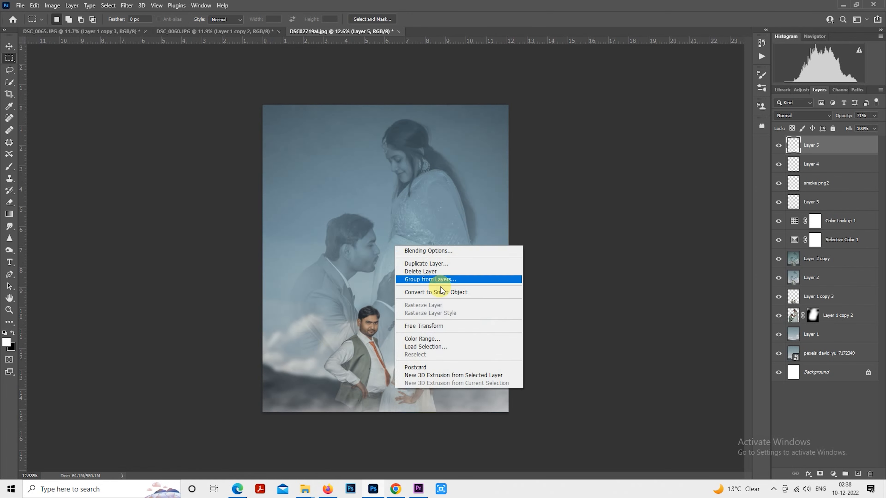
left_click(439, 327)
left_click_drag(524, 360, 308, 105)
scroll(349, 187, "down", 2)
left_click_drag(355, 173, 336, 171)
left_click_drag(393, 237, 585, 307)
left_click_drag(547, 278, 489, 257)
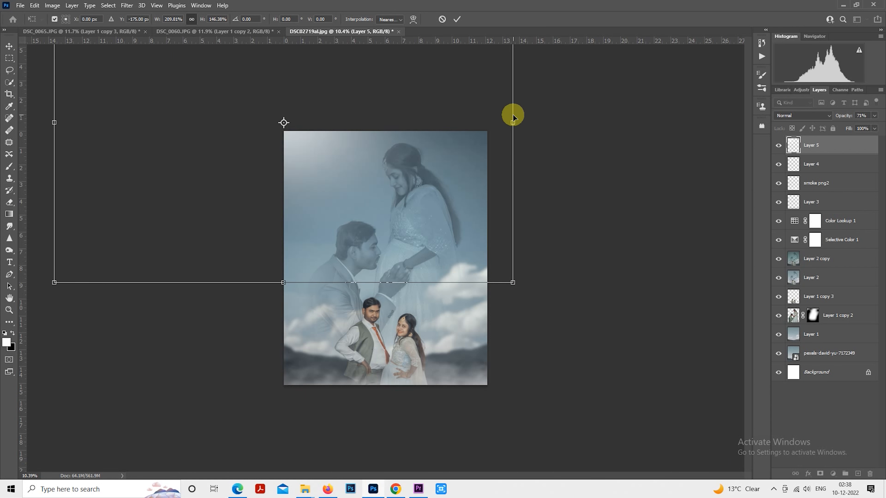
left_click_drag(512, 122, 531, 104)
key("ctrl+z")
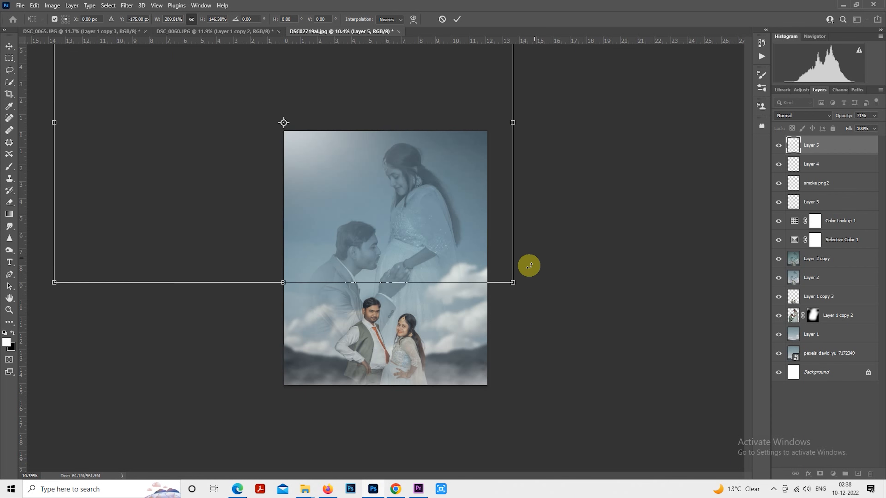
left_click_drag(513, 284, 535, 253)
key("ctrl+z")
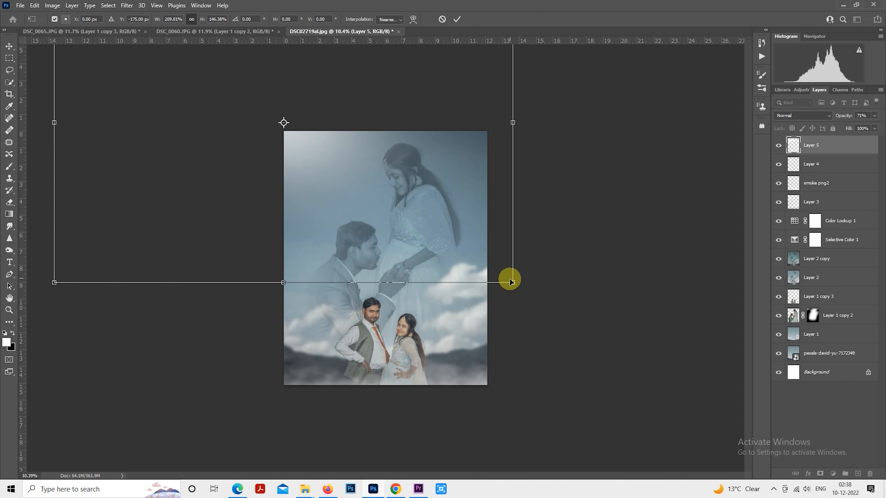
Step: Resize the top-left glow to about 213% width and 142% height and set its layer opacity to 50%
mouse_move(514, 282)
left_mouse_down()
mouse_move(538, 257)
mouse_move(500, 251)
mouse_move(512, 265)
left_mouse_up()
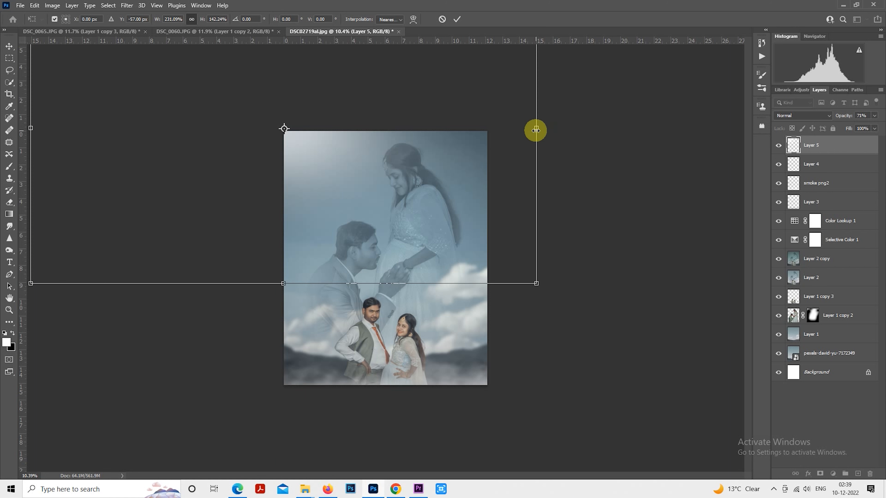
left_click_drag(537, 128, 489, 160)
left_click_drag(413, 183, 433, 184)
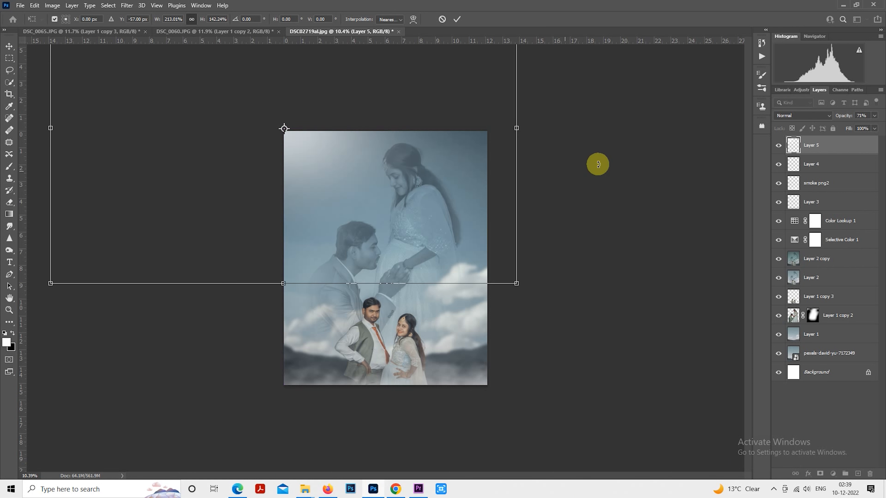
key("Return")
key("m")
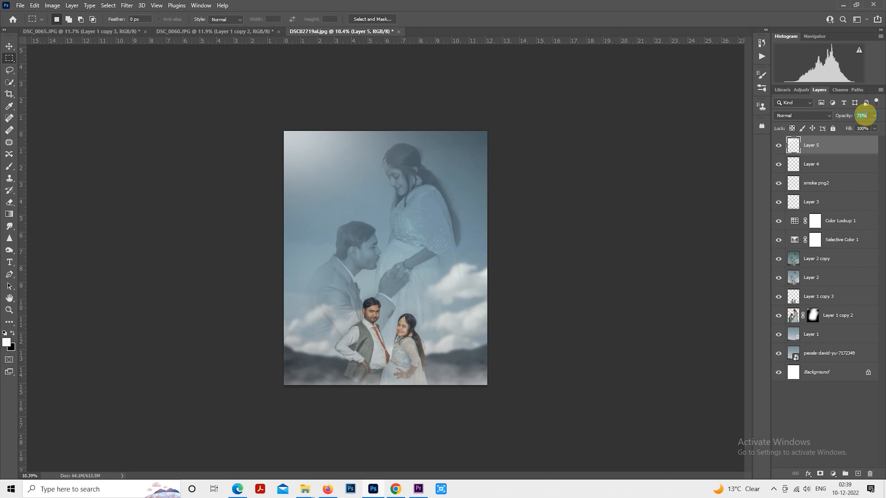
type("50")
scroll(451, 190, "up", 1)
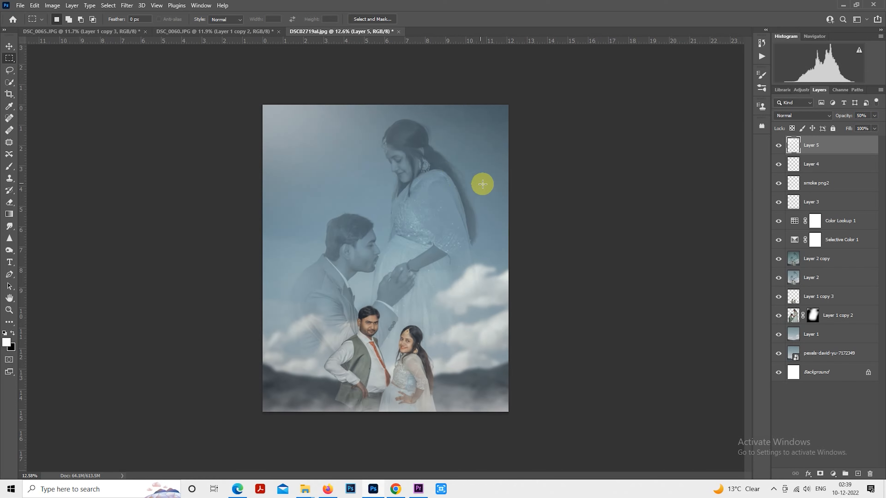
Step: Add a new empty layer above the Layer 5 glow
scroll(489, 175, "up", 1)
scroll(703, 258, "down", 1)
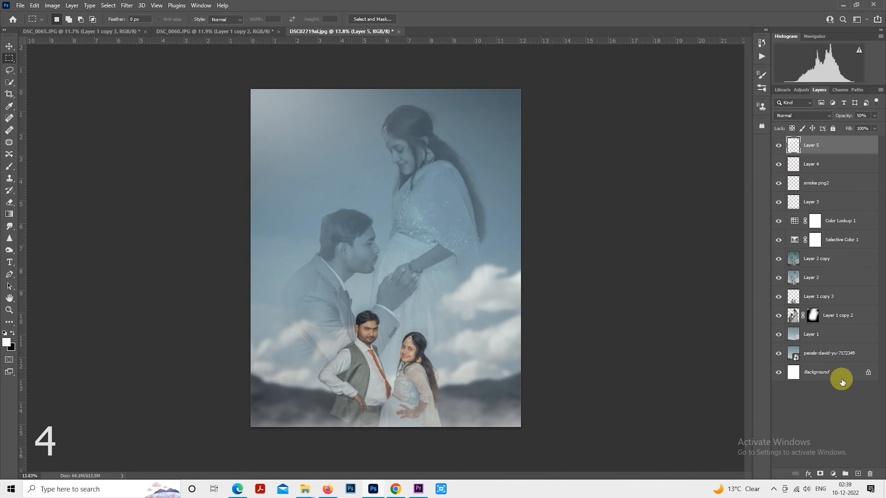
left_click(857, 471)
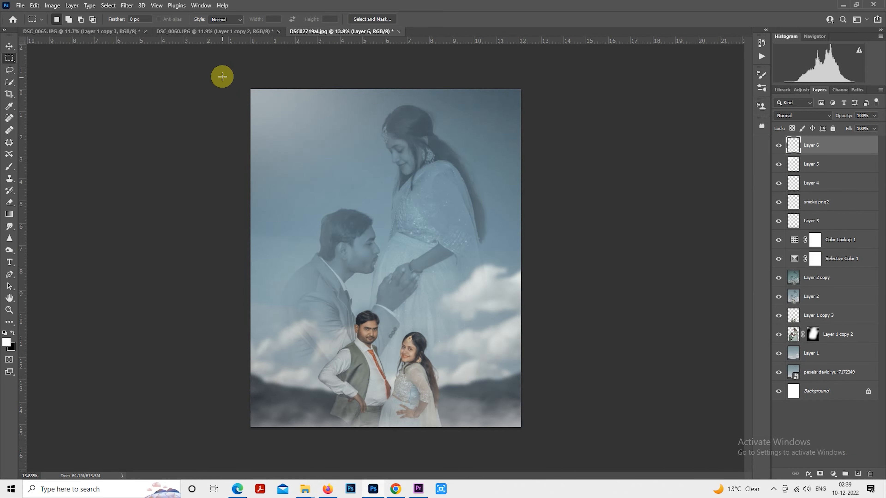
mouse_move(221, 75)
left_mouse_down()
mouse_move(429, 369)
mouse_move(619, 451)
mouse_move(589, 415)
left_mouse_up()
right_click(402, 180)
left_click(456, 303)
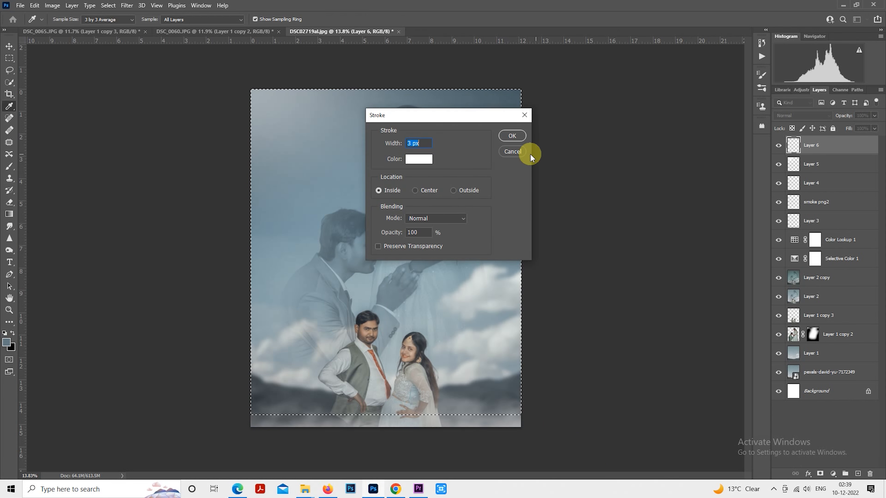
left_click(526, 152)
Step: Try to fill the whole canvas on Layer 6 with Content-Aware contents at Normal mode and 100% opacity, and clear the selection
mouse_move(249, 88)
left_mouse_down()
mouse_move(297, 189)
mouse_move(654, 488)
left_mouse_up()
right_click(388, 264)
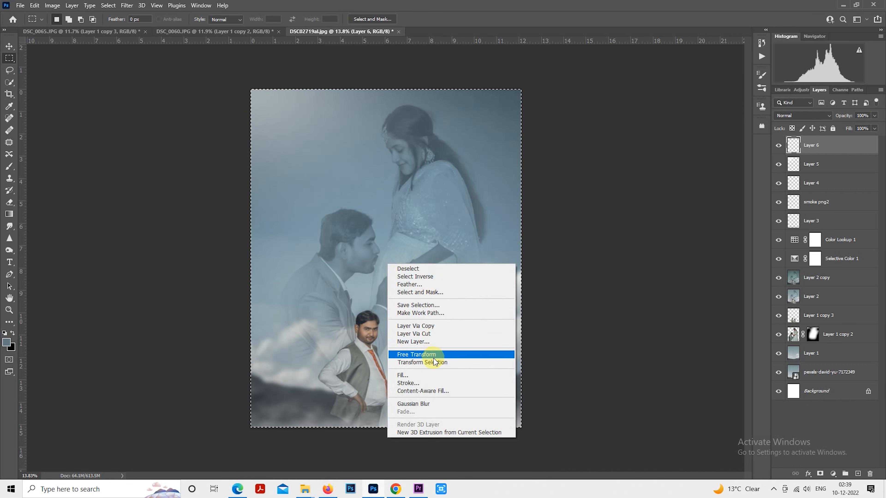
left_click(434, 376)
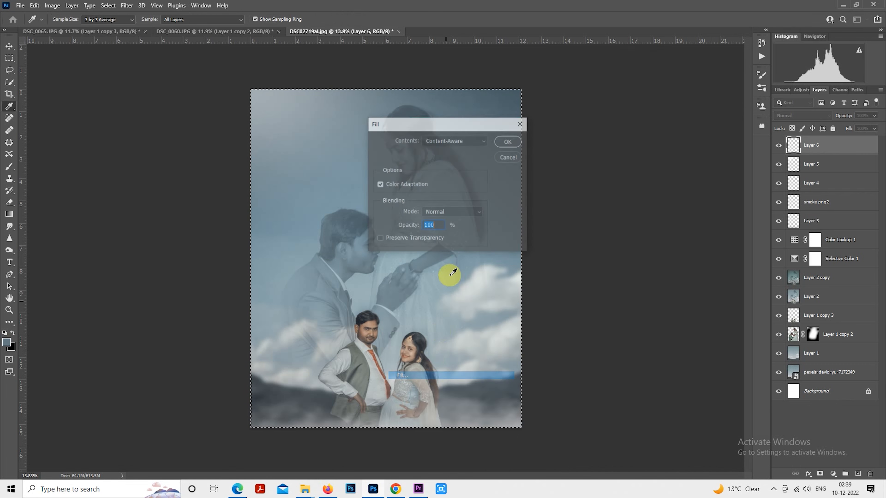
left_click(502, 142)
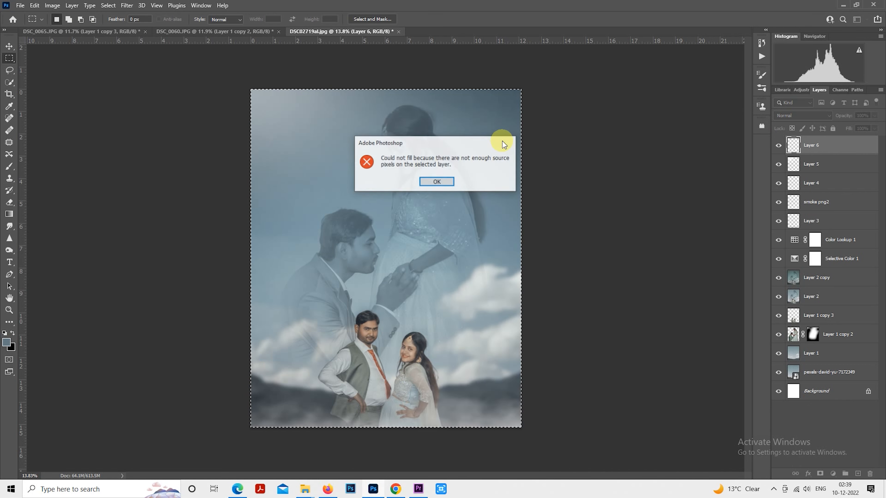
left_click(449, 181)
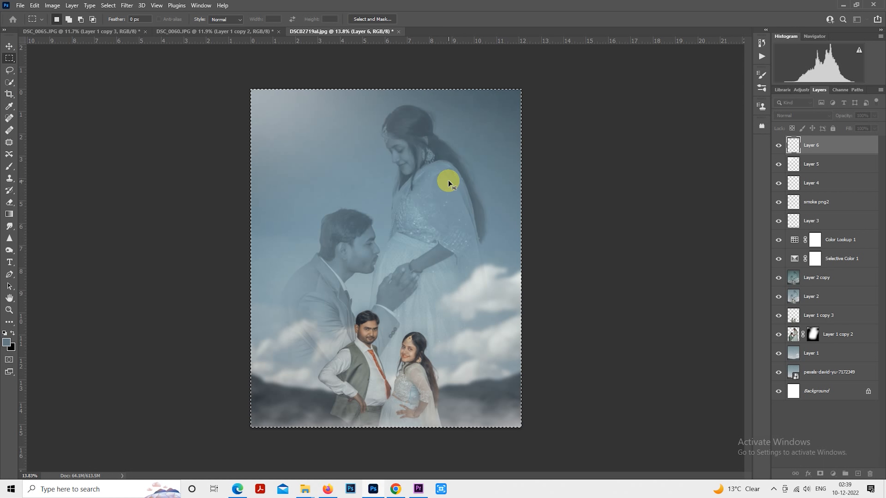
key("ctrl+d")
scroll(449, 180, "up", 1)
scroll(449, 181, "down", 2)
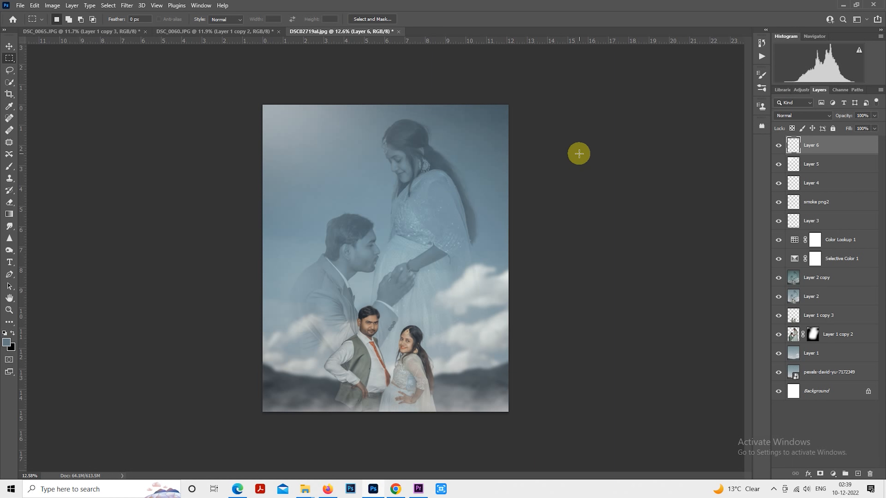
scroll(579, 153, "up", 1)
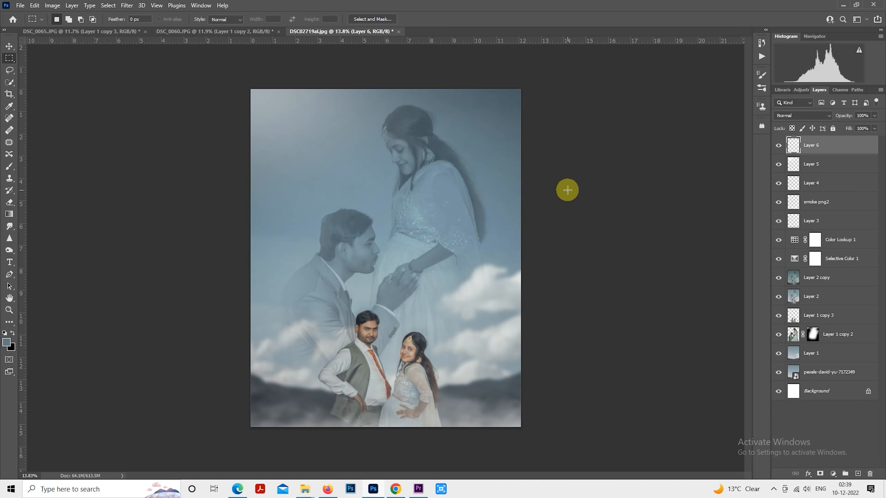
scroll(567, 190, "up", 1)
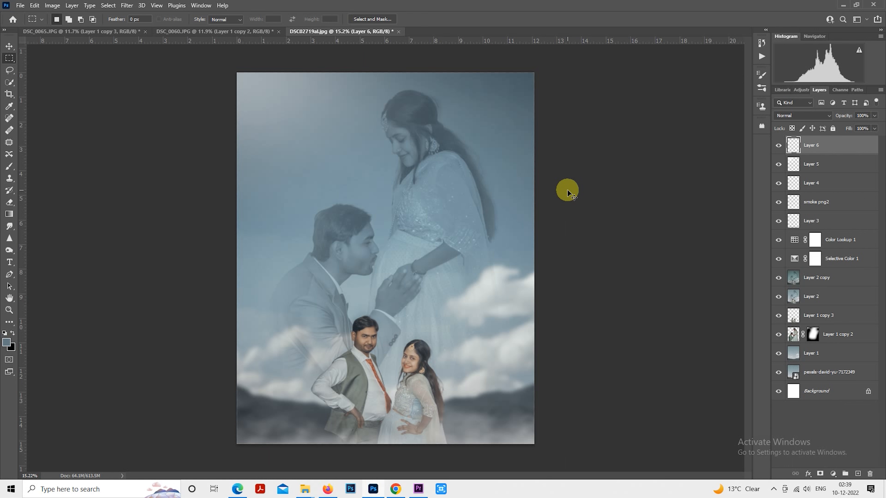
Step: Try to save a layered Photoshop copy of the composite as DSC02719alal in the Downloads folder
key("ctrl+shift+s")
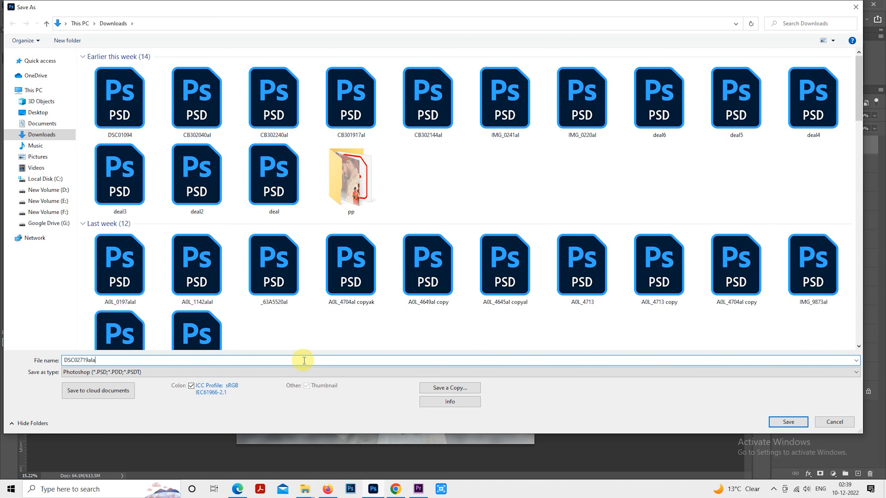
key("BackSpace")
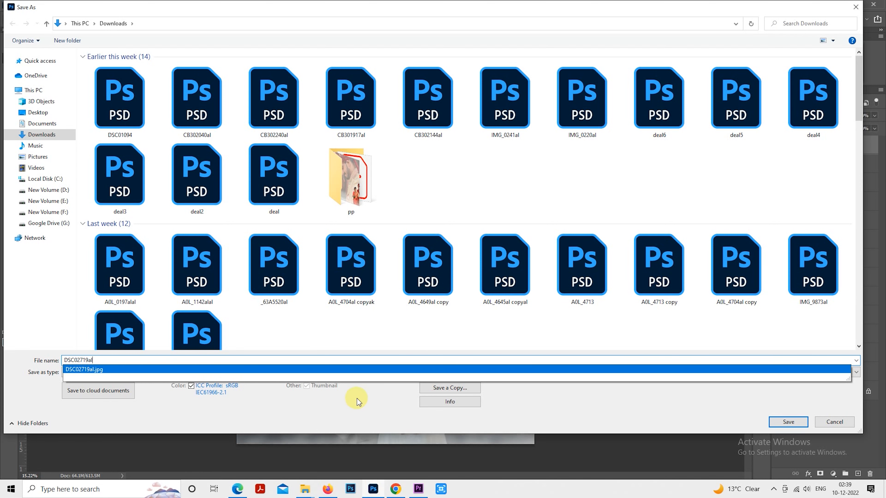
type("al")
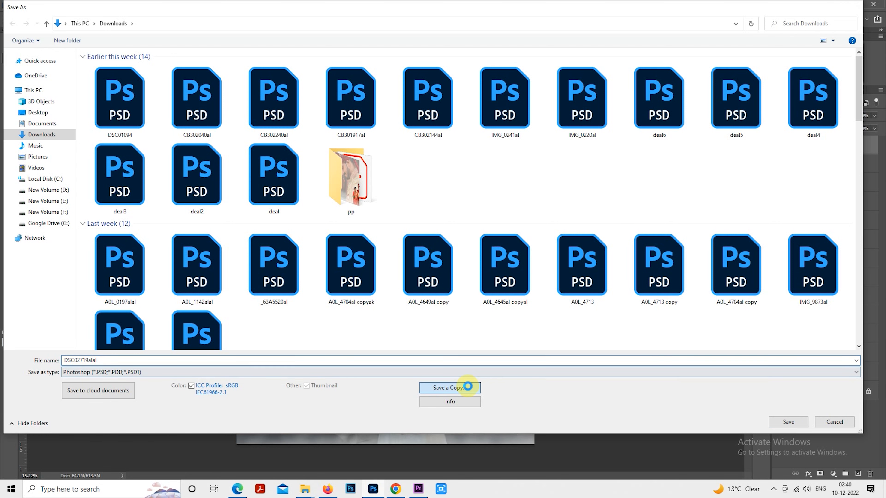
left_click(450, 387)
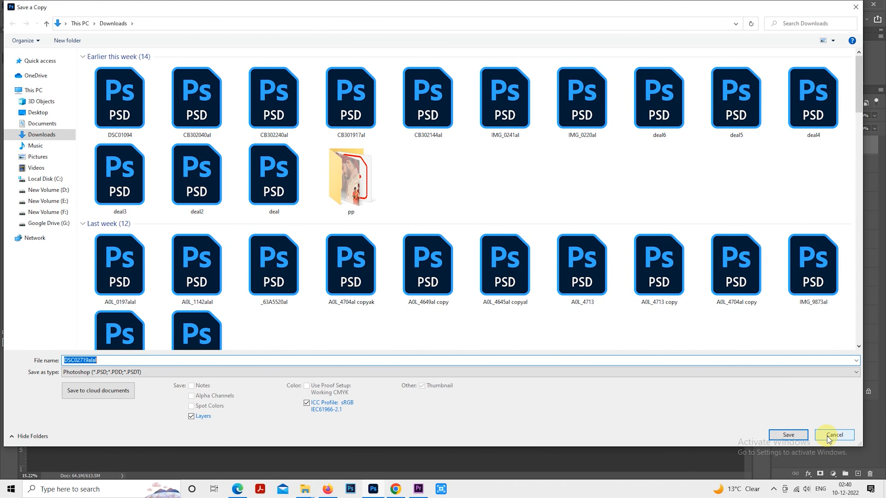
left_click(834, 435)
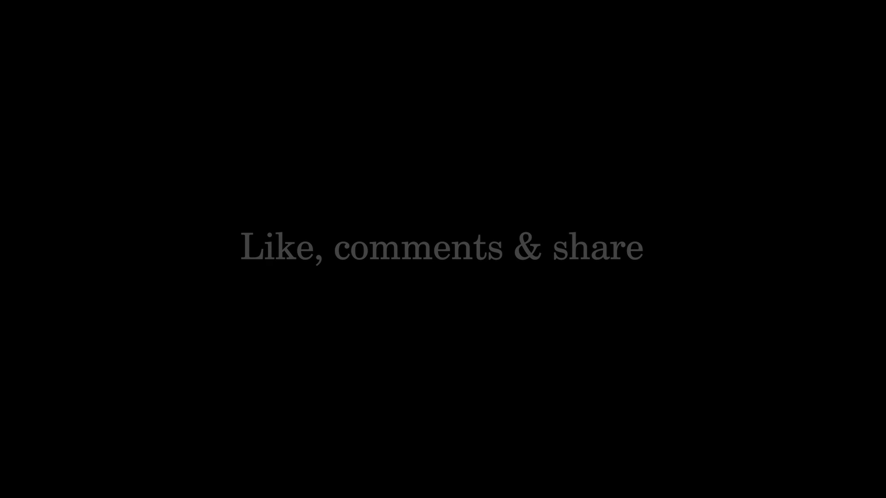